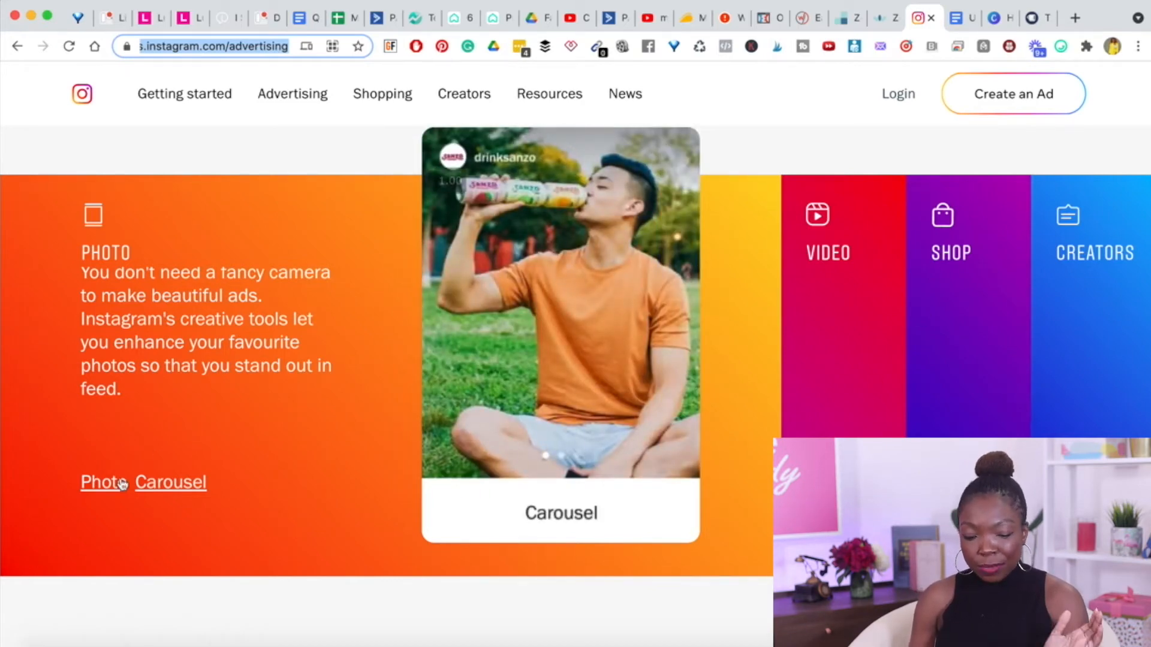
# - Review the Video, Shop, Creators and Photo ad formats on the Instagram business advertising page
pyautogui.click(842, 314)
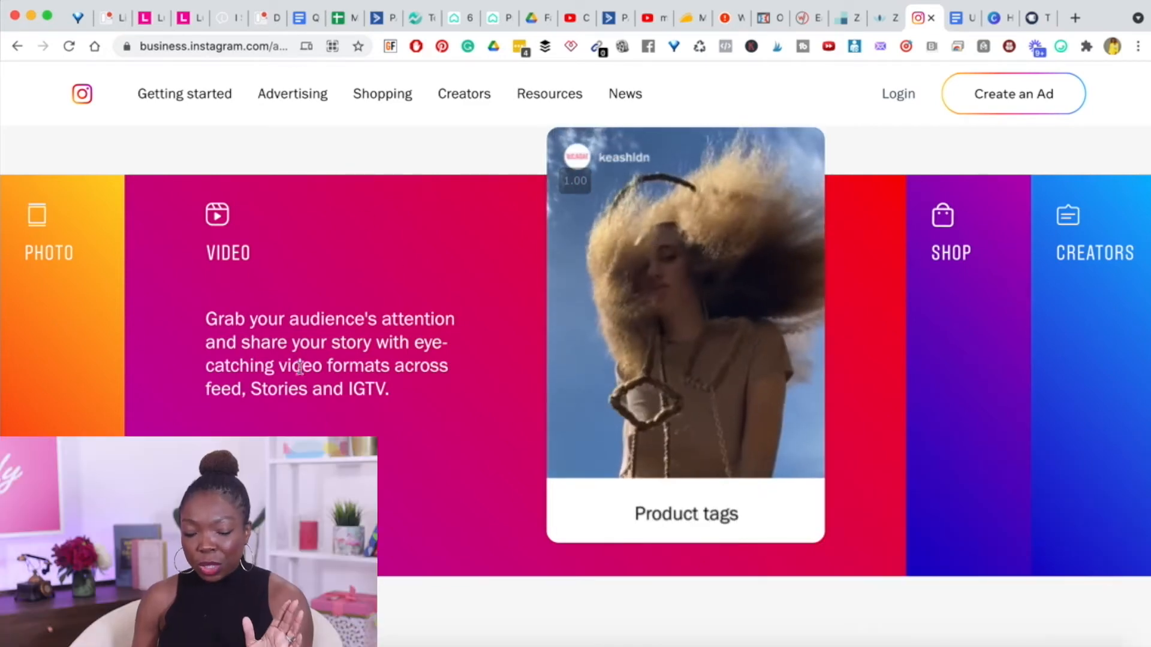
pyautogui.click(971, 314)
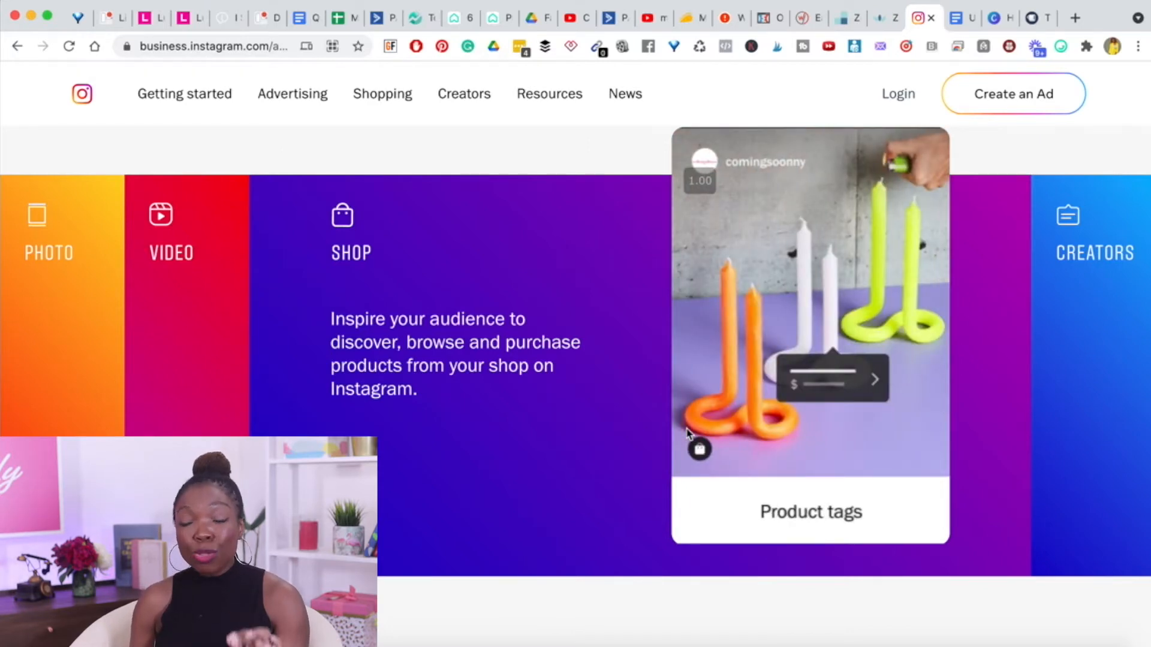
pyautogui.click(1081, 360)
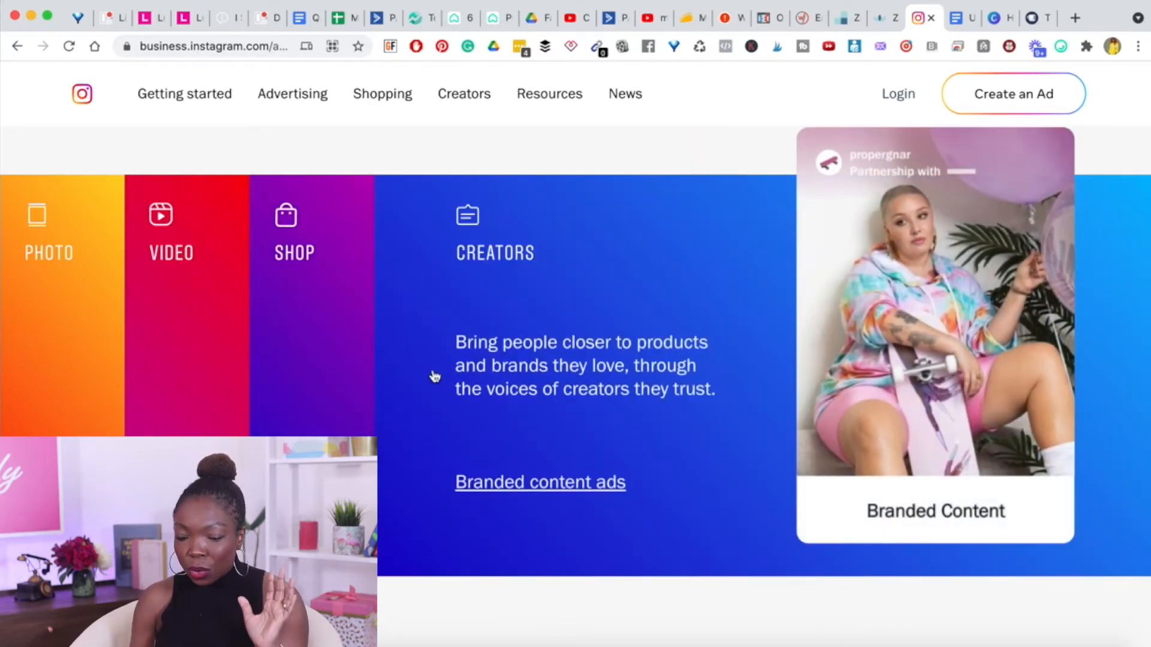
pyautogui.doubleClick(217, 46)
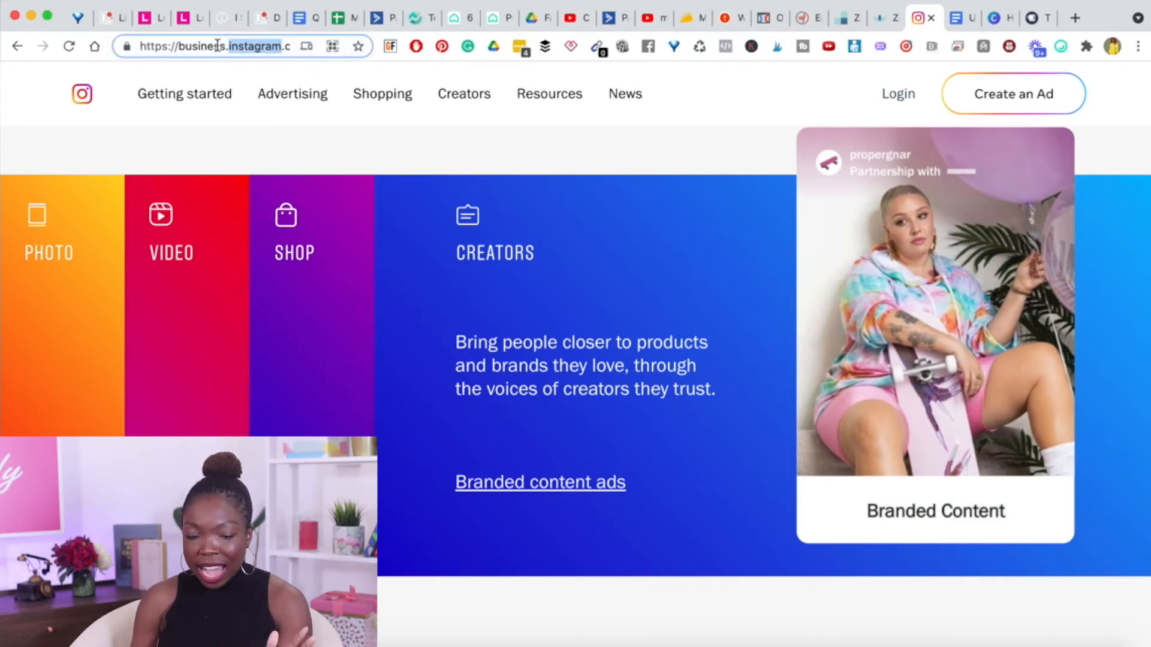
pyautogui.tripleClick(189, 46)
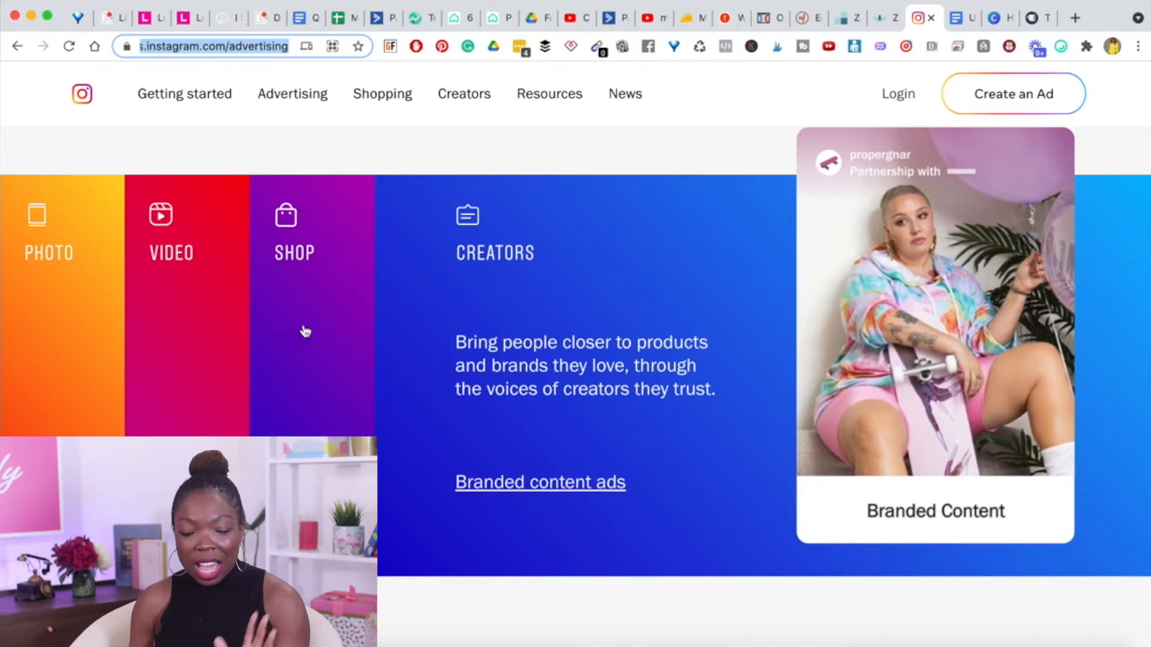
pyautogui.click(49, 368)
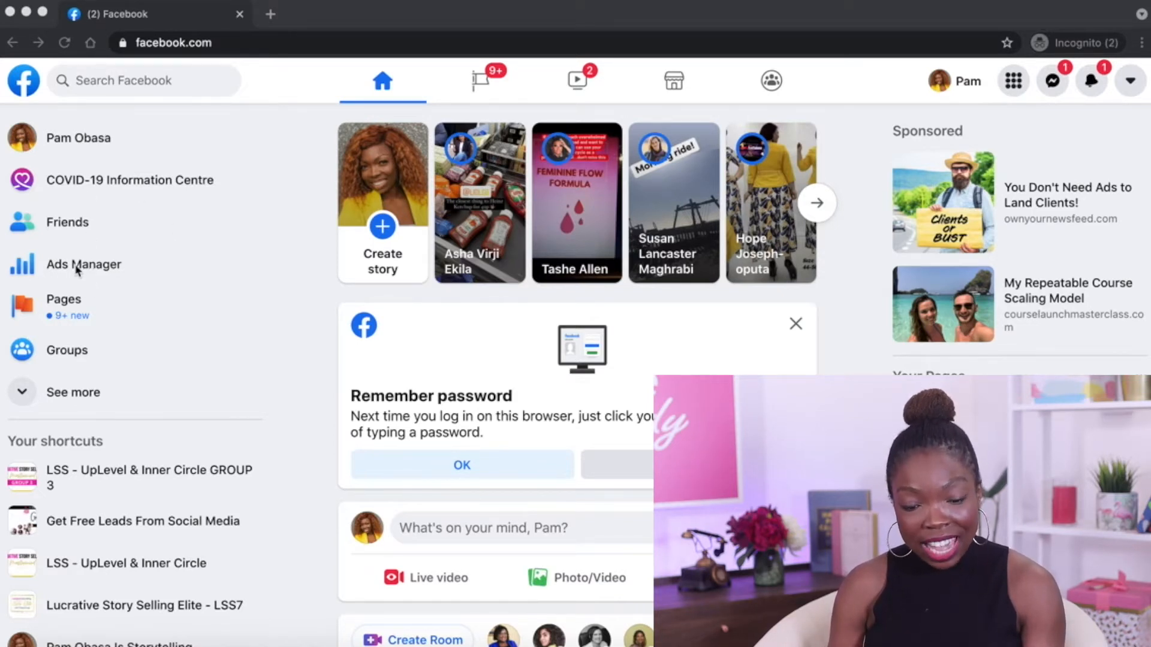
# - Open Ads Manager from the Facebook home page, view the ad set and ad levels, and return to the campaigns level
pyautogui.click(105, 265)
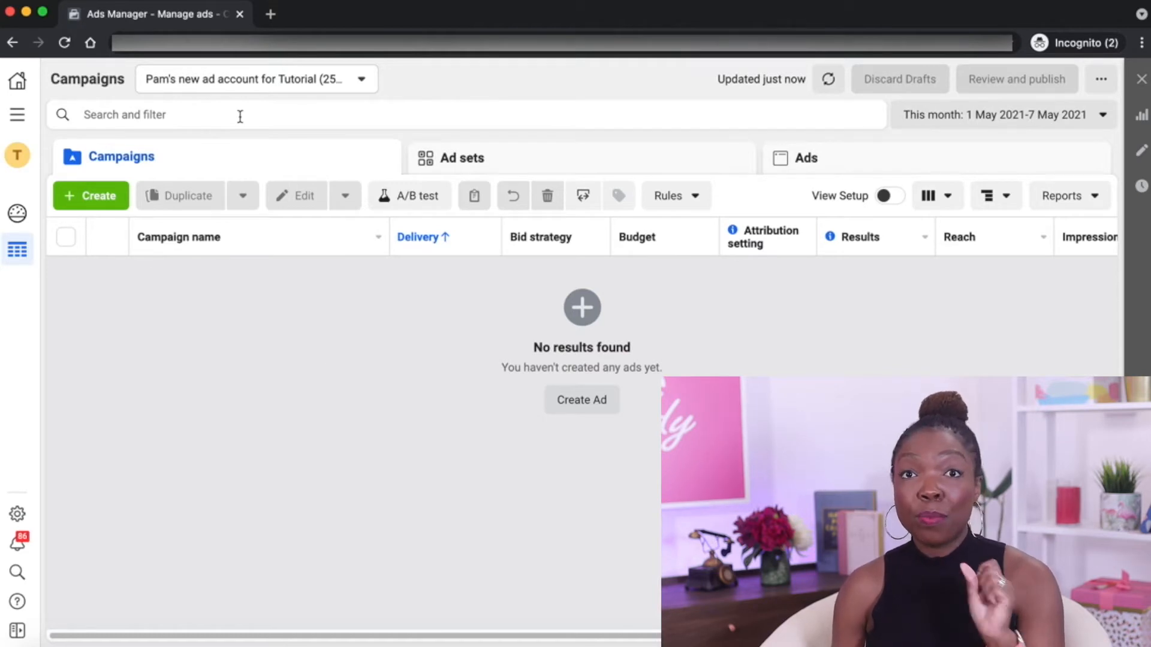
pyautogui.click(504, 158)
pyautogui.click(847, 157)
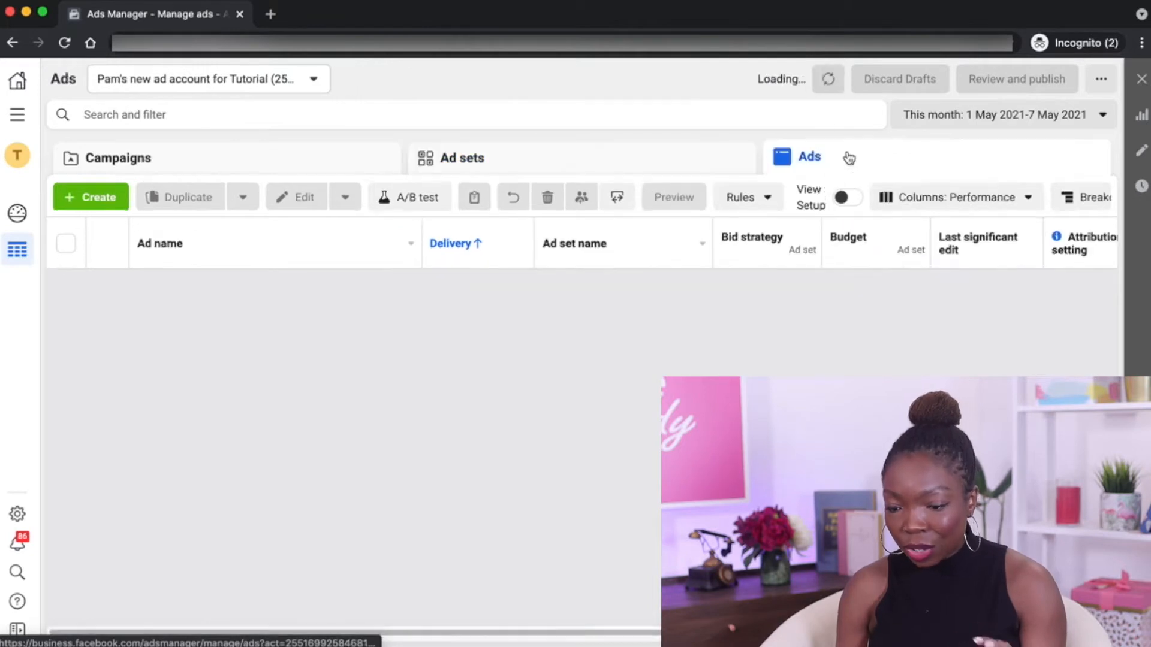
pyautogui.click(169, 167)
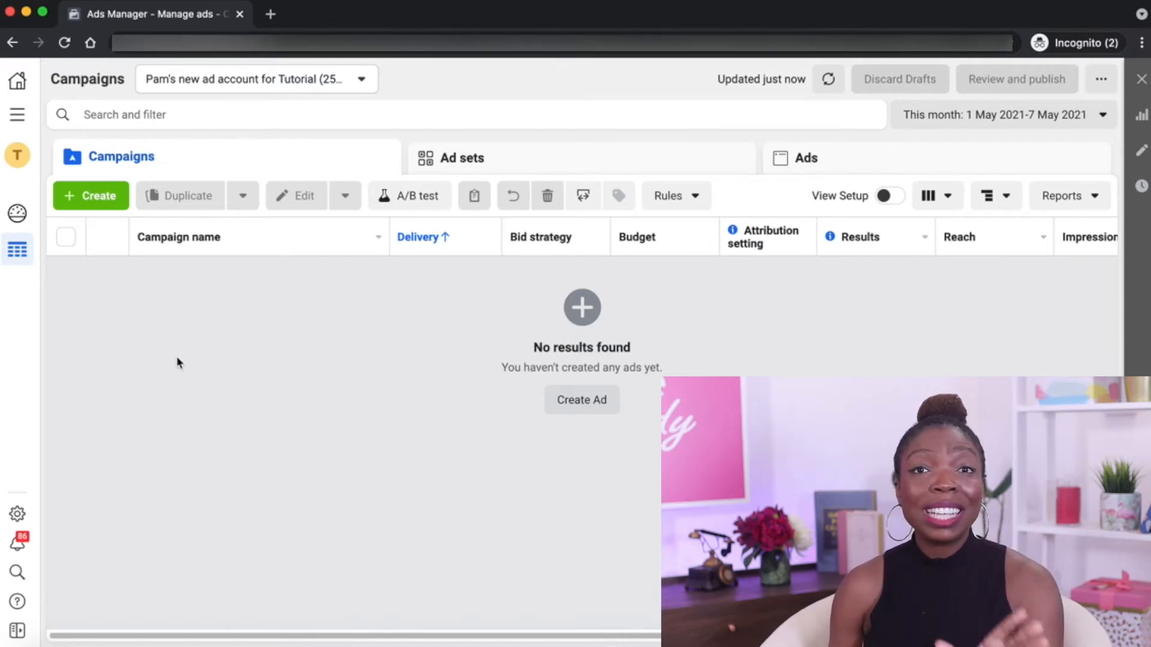
# - Start creating a new campaign to bring up the choice of campaign objectives
pyautogui.click(90, 196)
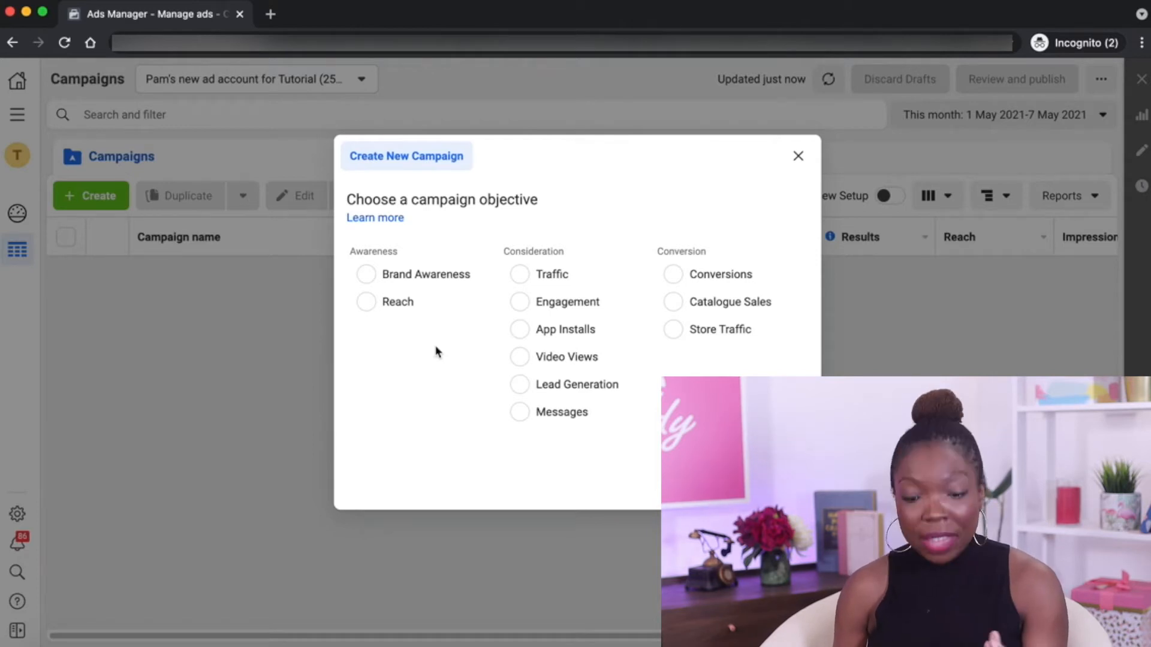
pyautogui.tripleClick(440, 203)
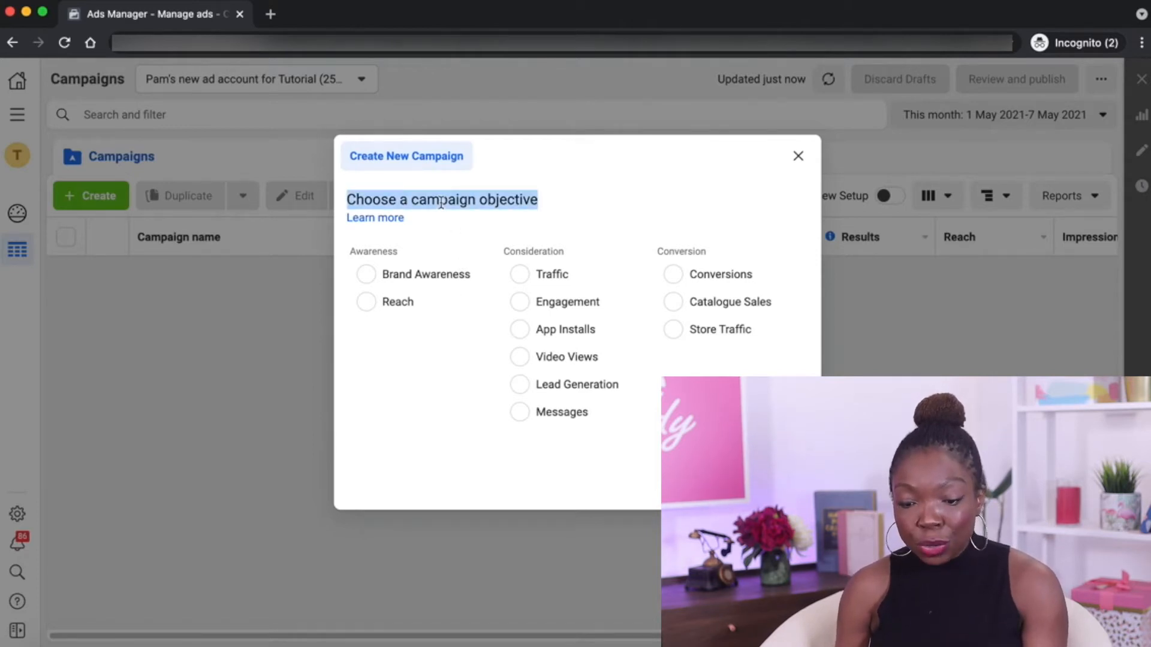
pyautogui.click(571, 191)
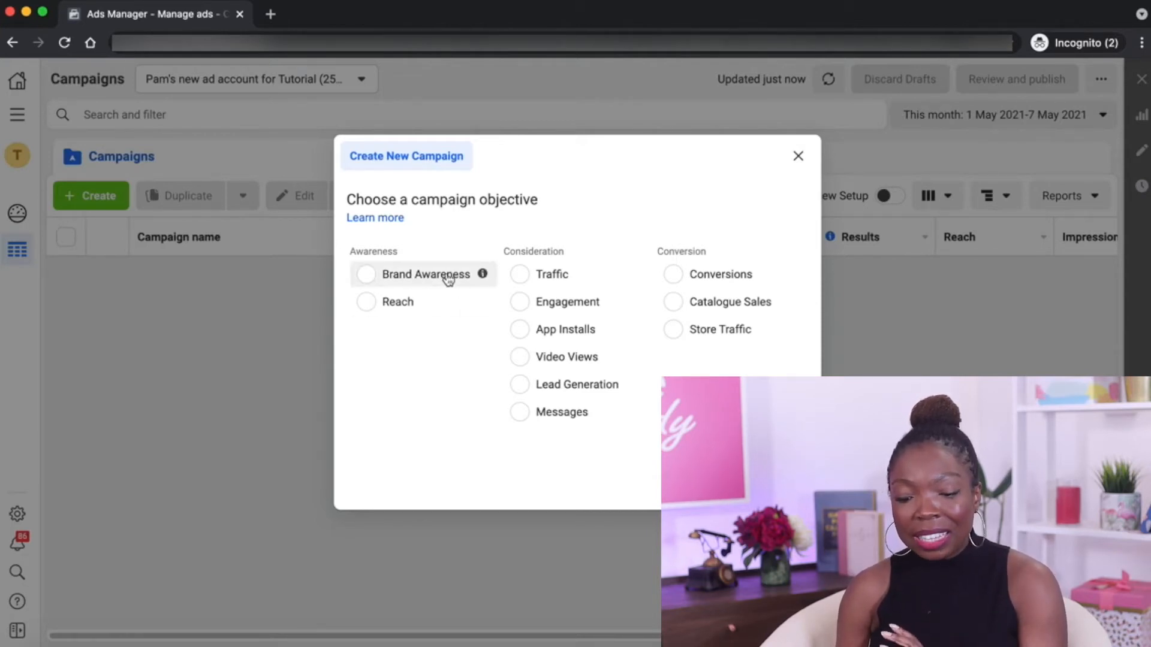
# - Examine the descriptions of the Awareness, Consideration and Conversion objectives, including Traffic, Engagement, Video Views, Lead Generation, Messages and Conversions
pyautogui.moveTo(483, 274)
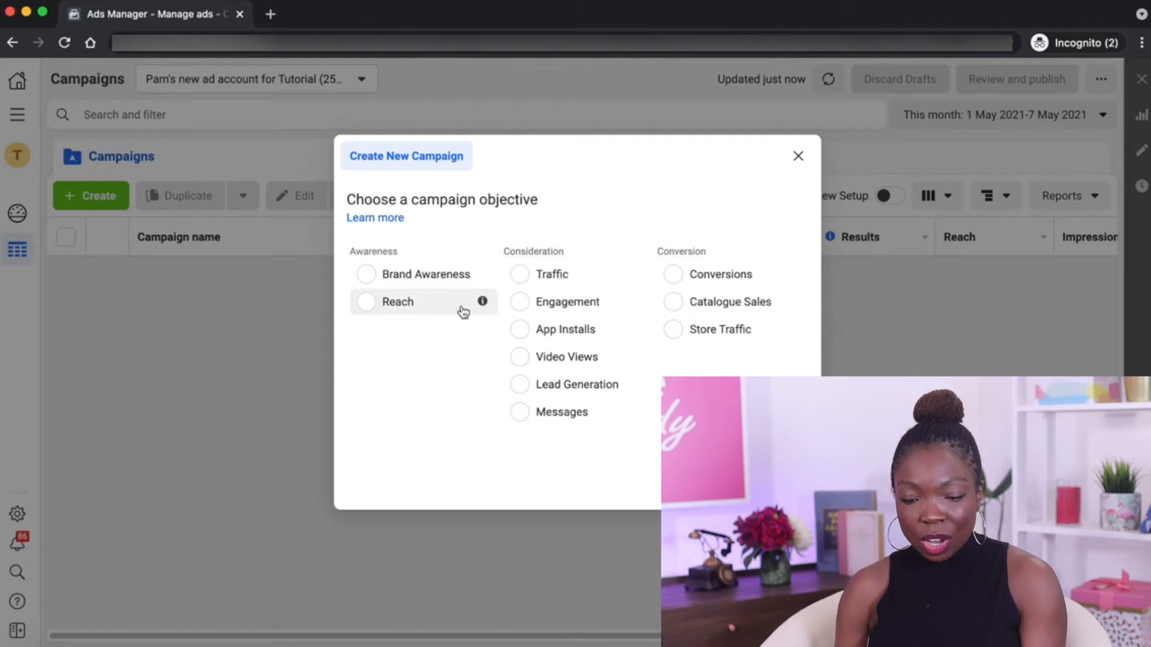
pyautogui.moveTo(483, 306)
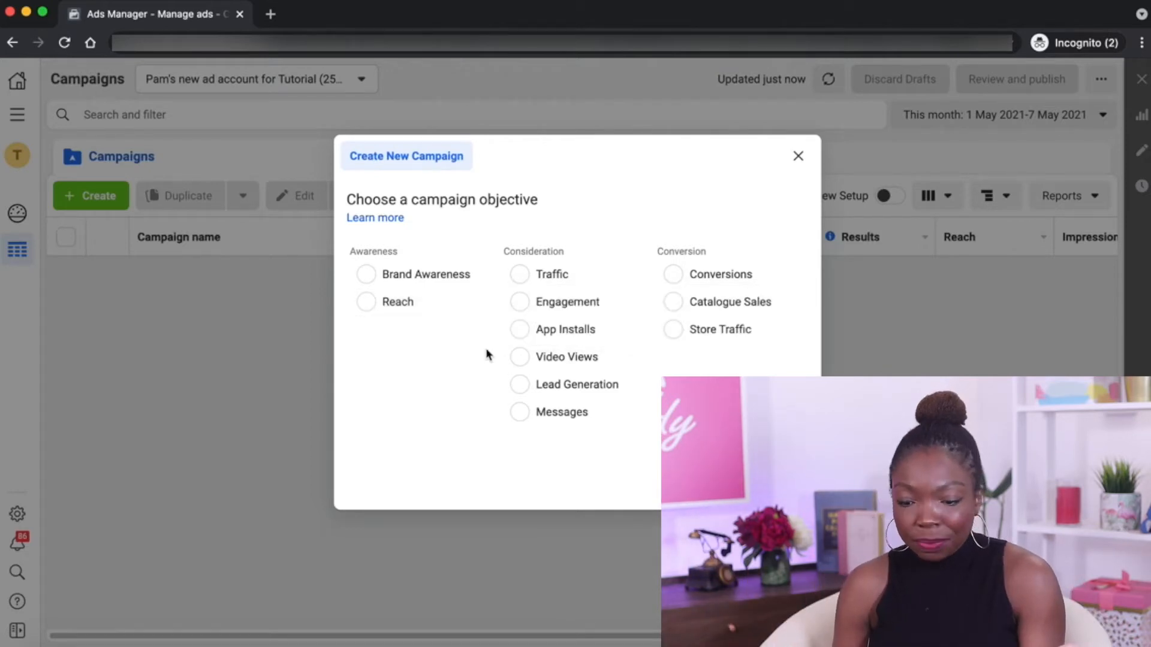
pyautogui.doubleClick(541, 249)
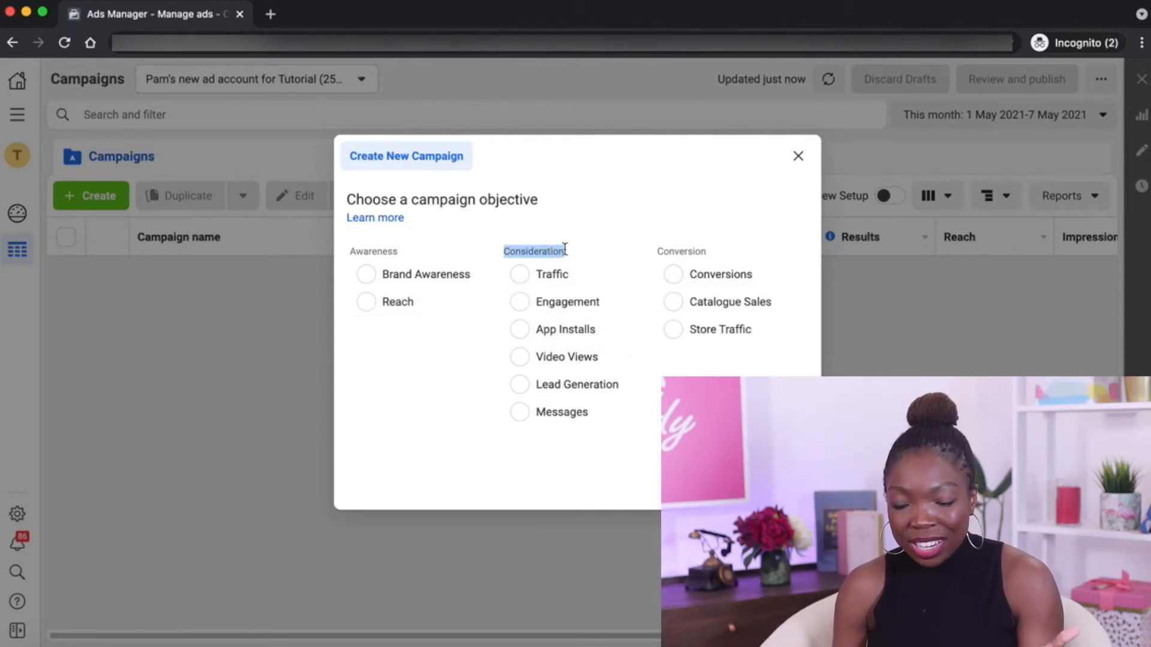
pyautogui.click(591, 241)
pyautogui.moveTo(637, 279)
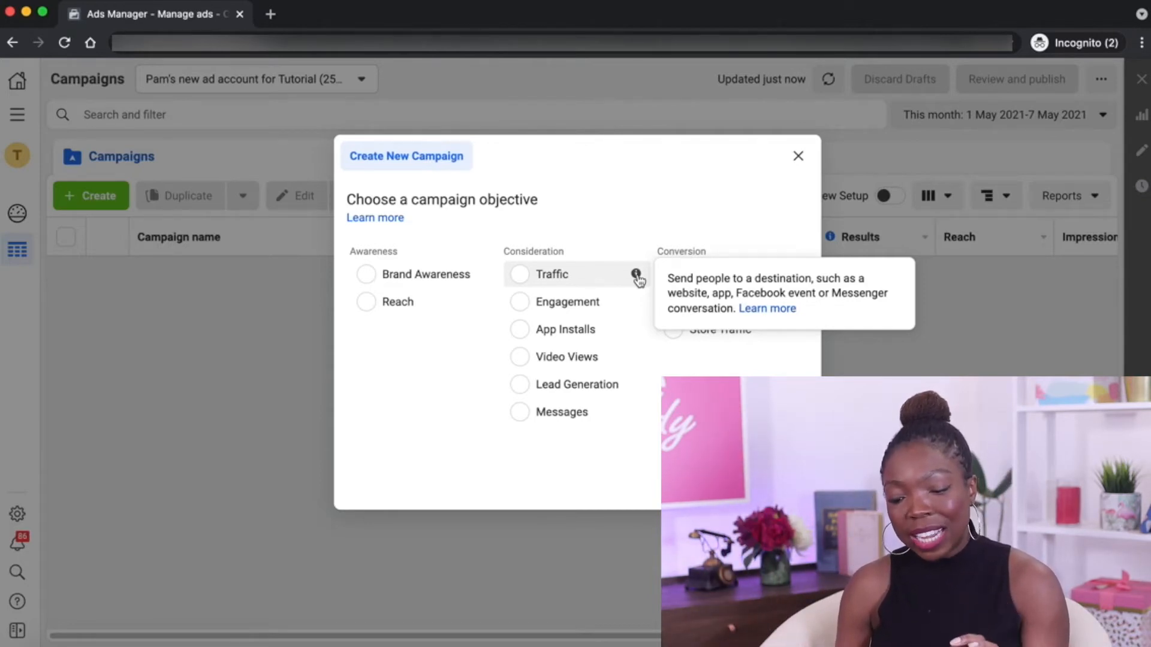
pyautogui.moveTo(638, 306)
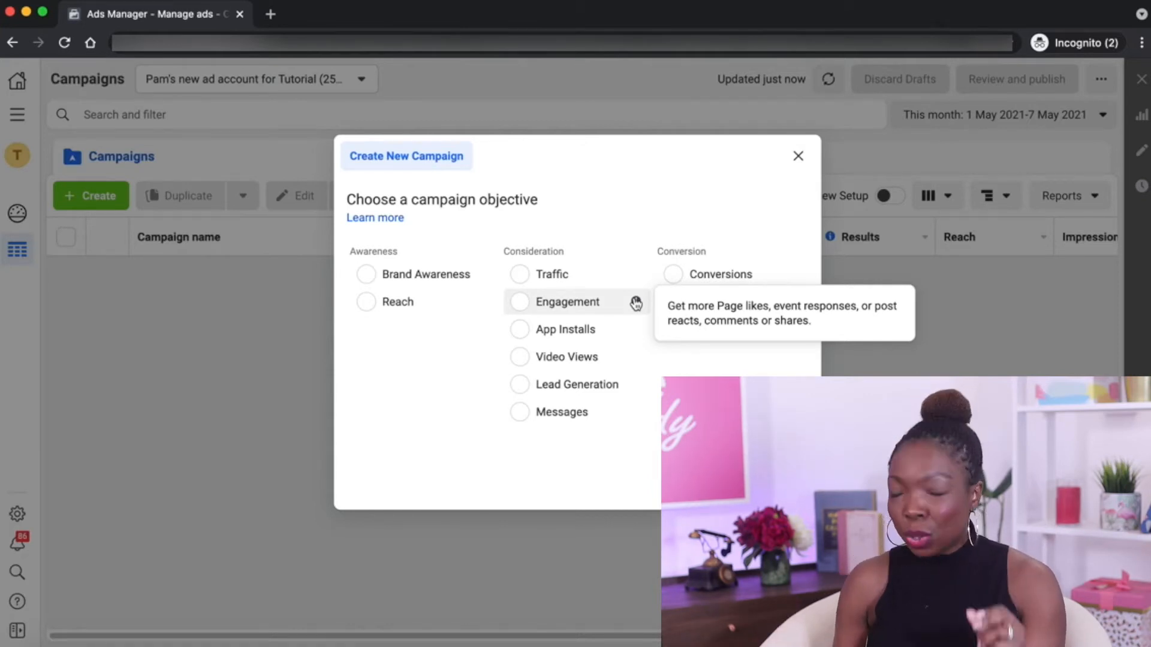
pyautogui.moveTo(640, 360)
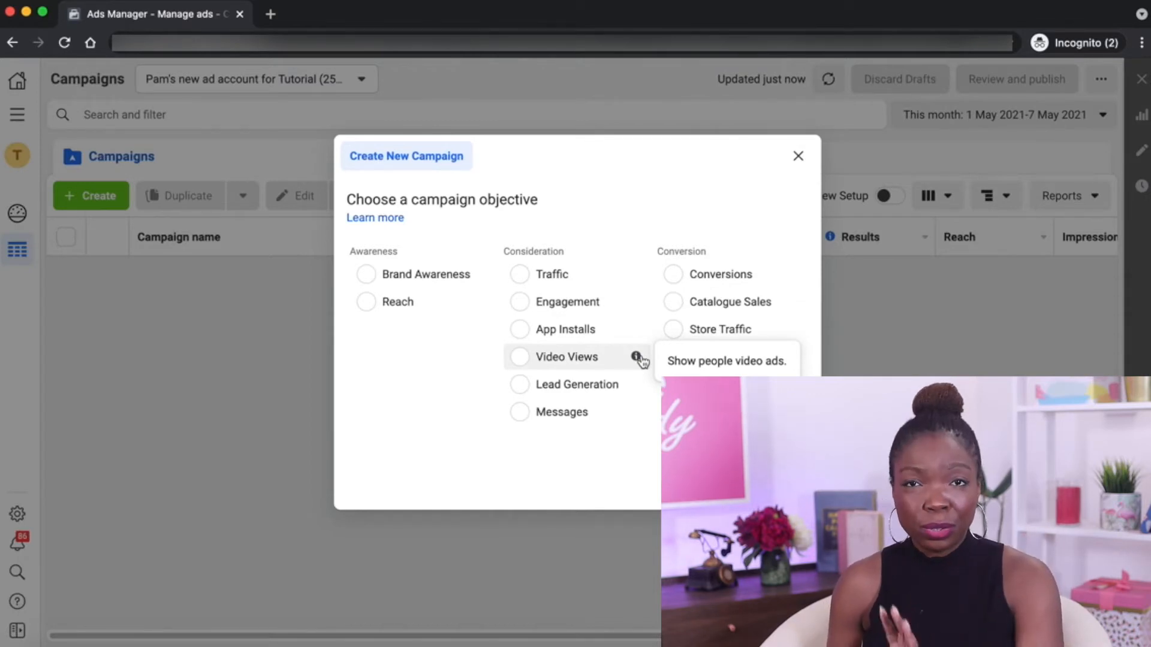
pyautogui.moveTo(636, 384)
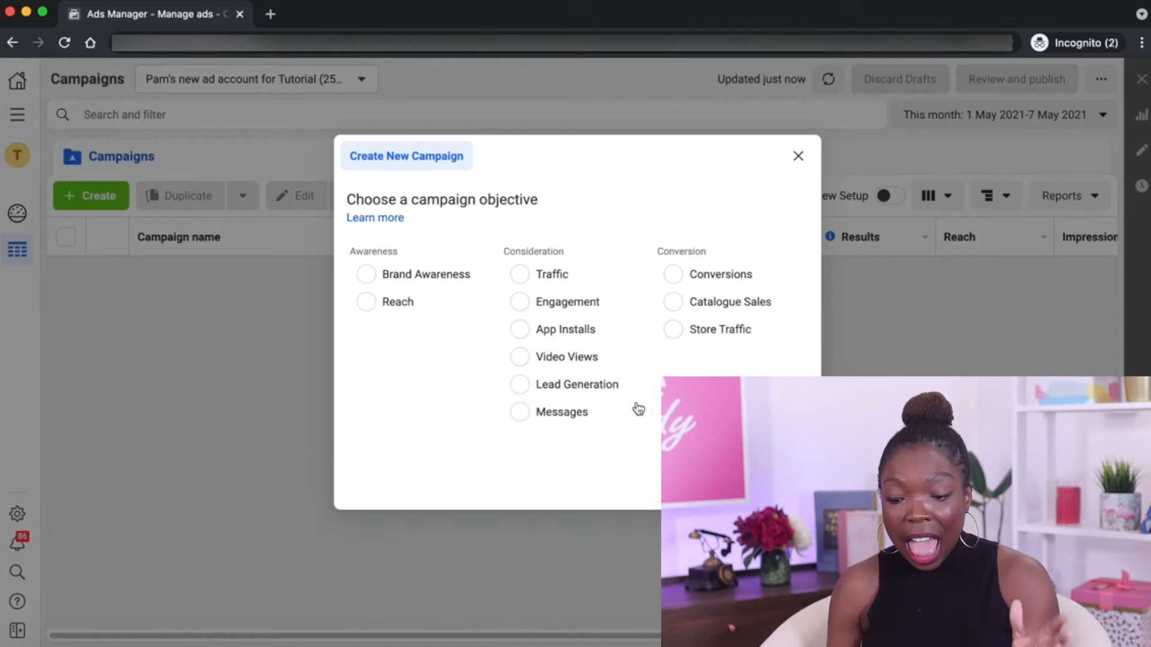
pyautogui.moveTo(637, 413)
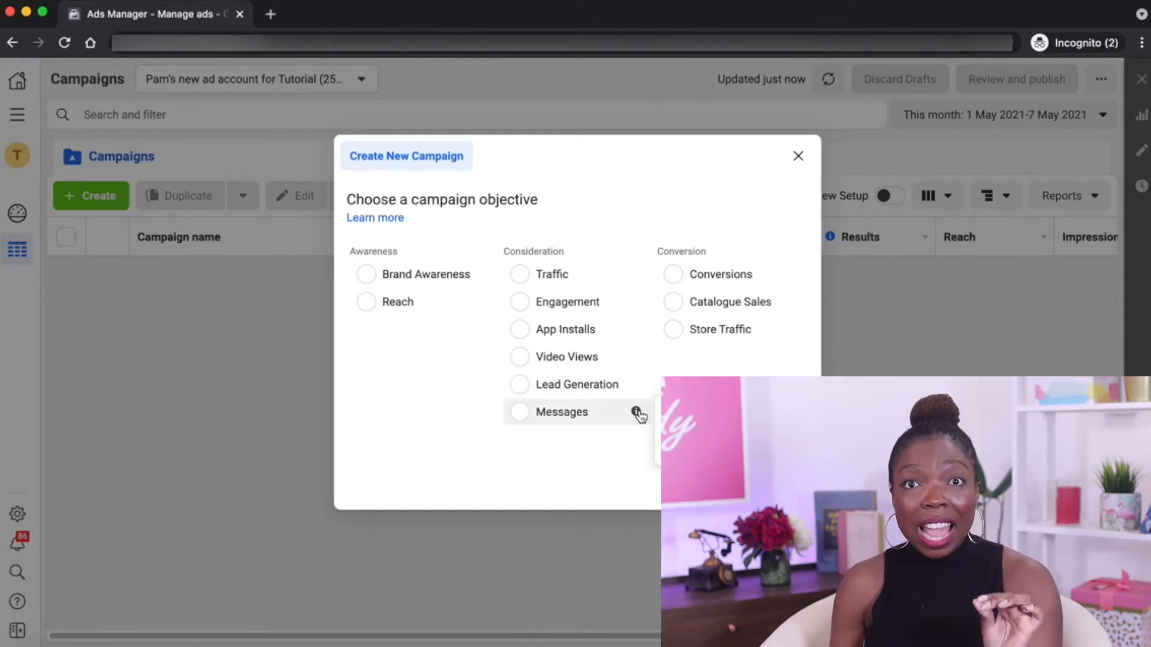
pyautogui.doubleClick(689, 249)
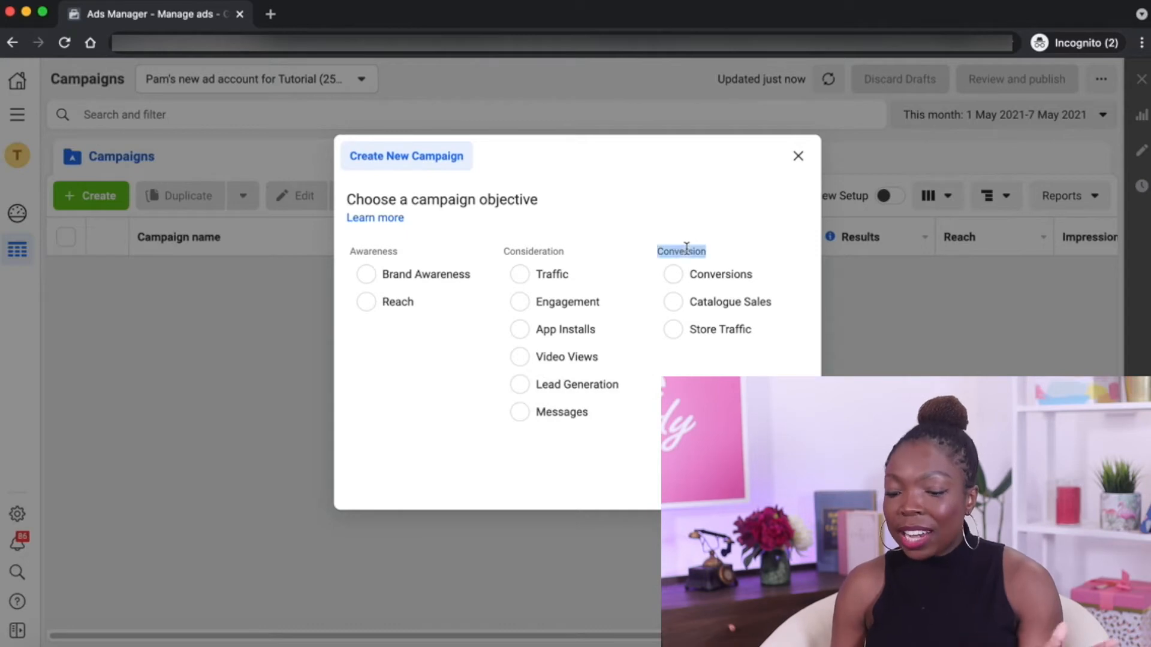
pyautogui.moveTo(790, 278)
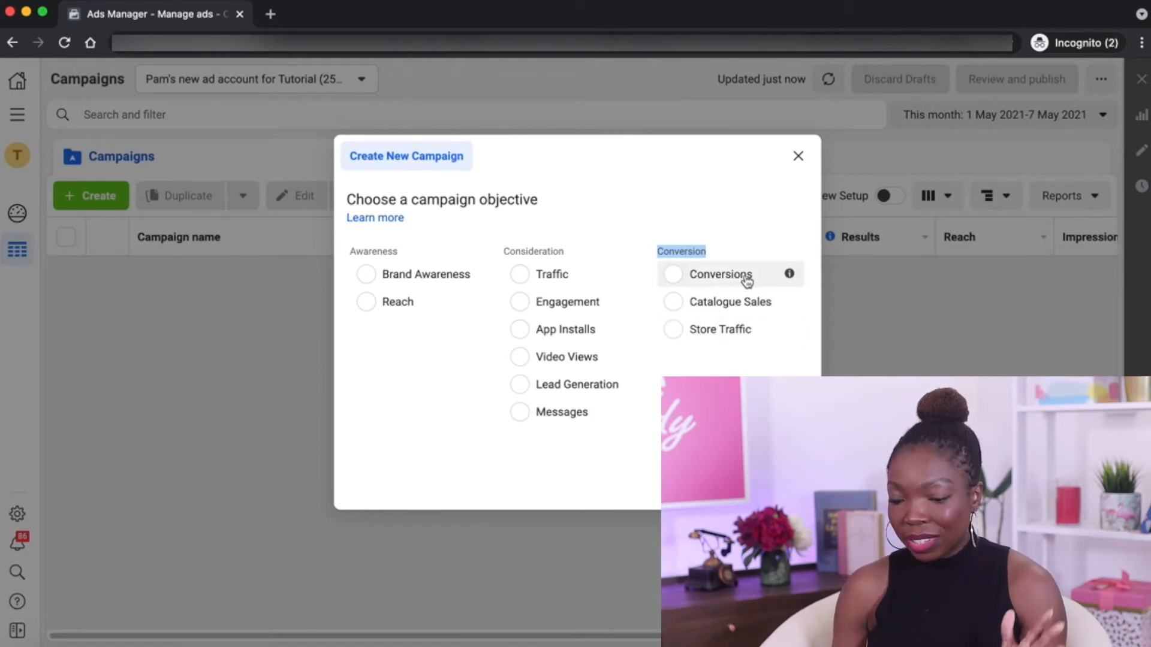
pyautogui.click(633, 176)
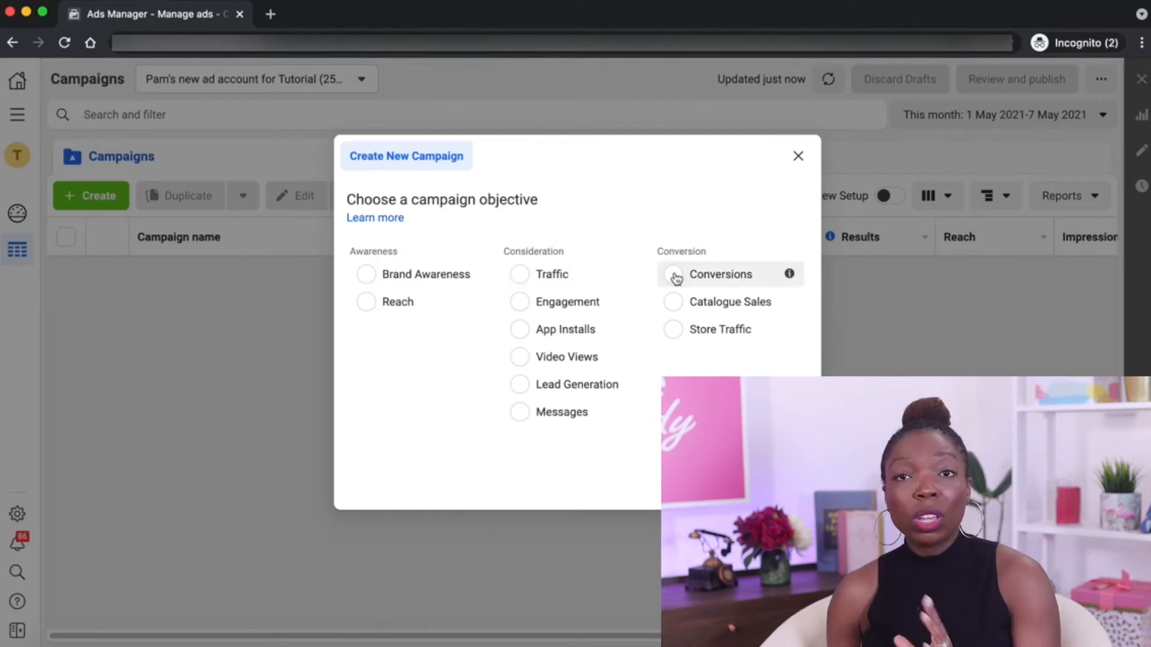
# - Choose Traffic as the campaign objective and continue to the new campaign's settings
pyautogui.click(521, 276)
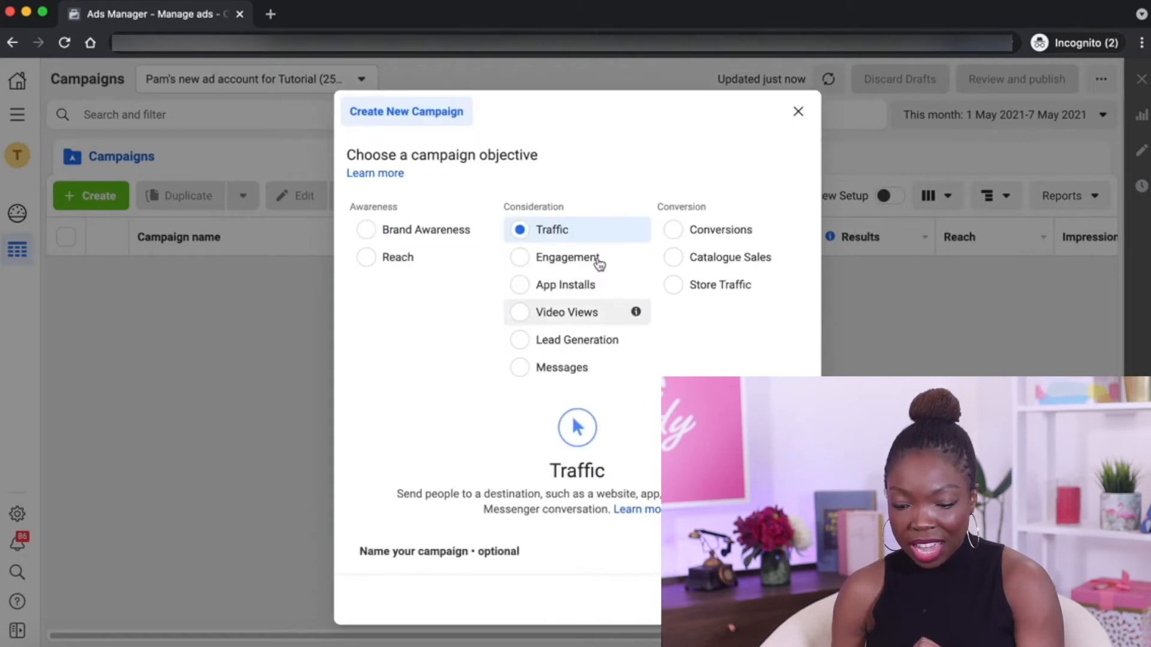
pyautogui.scroll(-1, 580, 419)
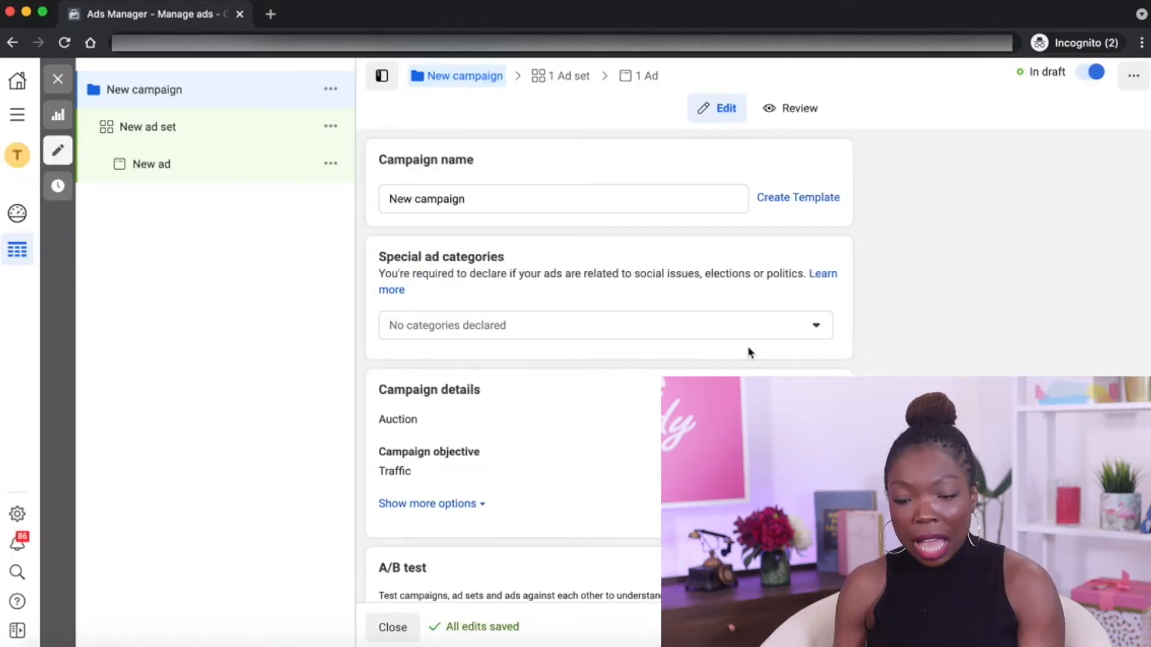
# - Rename the campaign as "ebook | US | IG Stories | Cold | date"
pyautogui.doubleClick(445, 191)
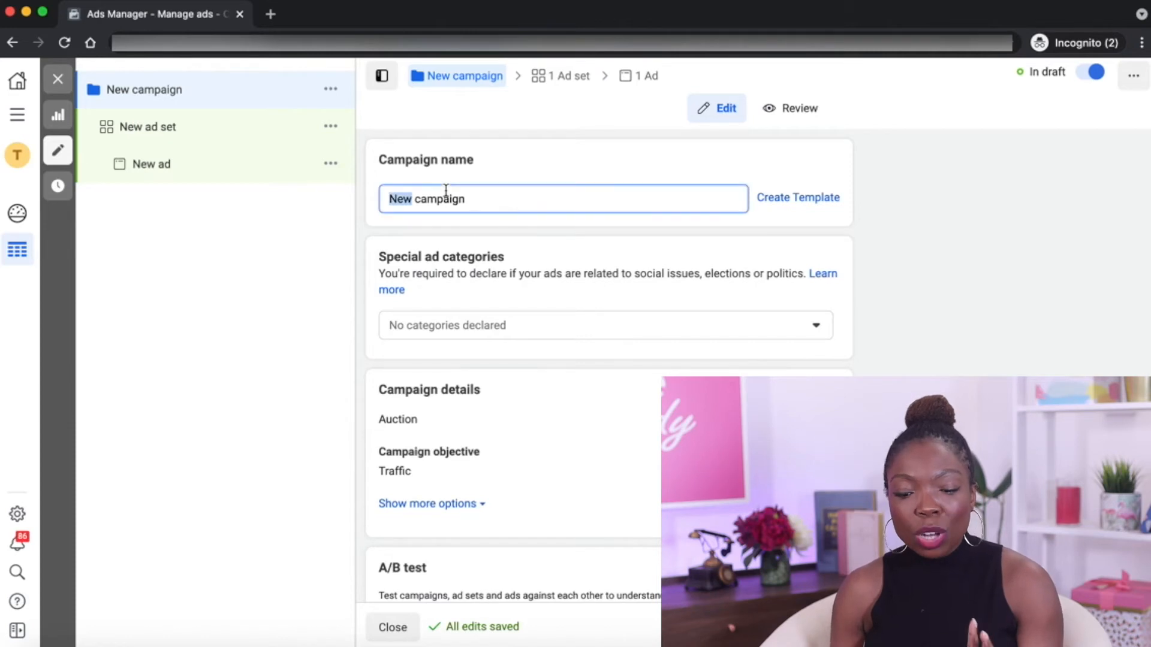
pyautogui.tripleClick(445, 191)
pyautogui.tripleClick(445, 191)
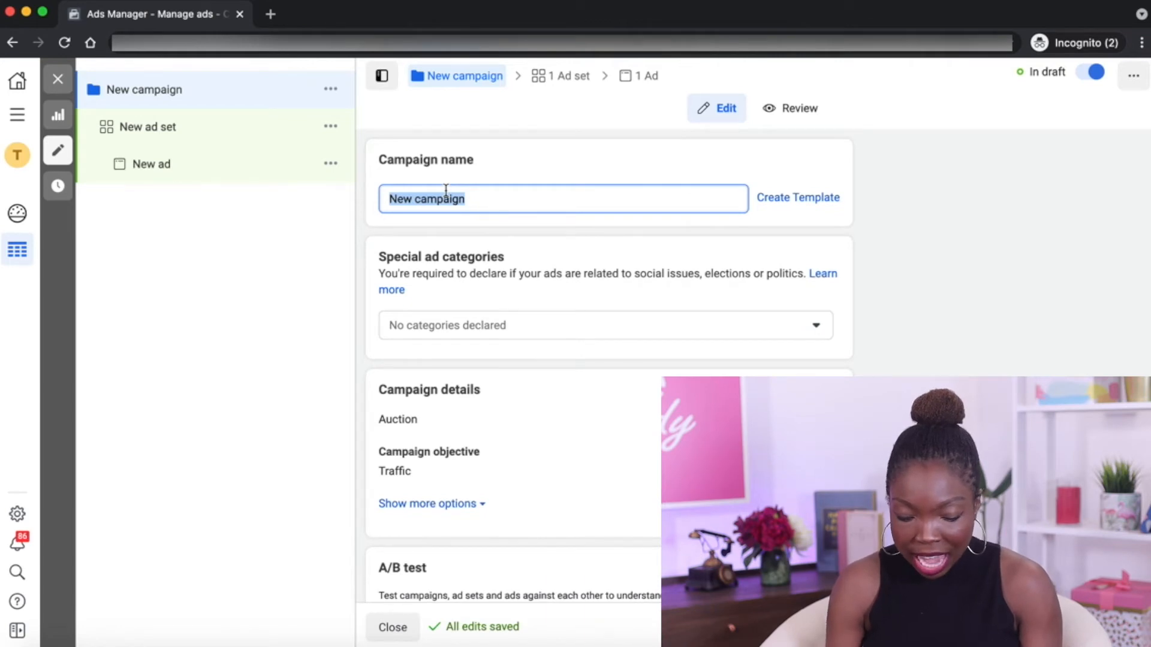
pyautogui.write('ebook I')
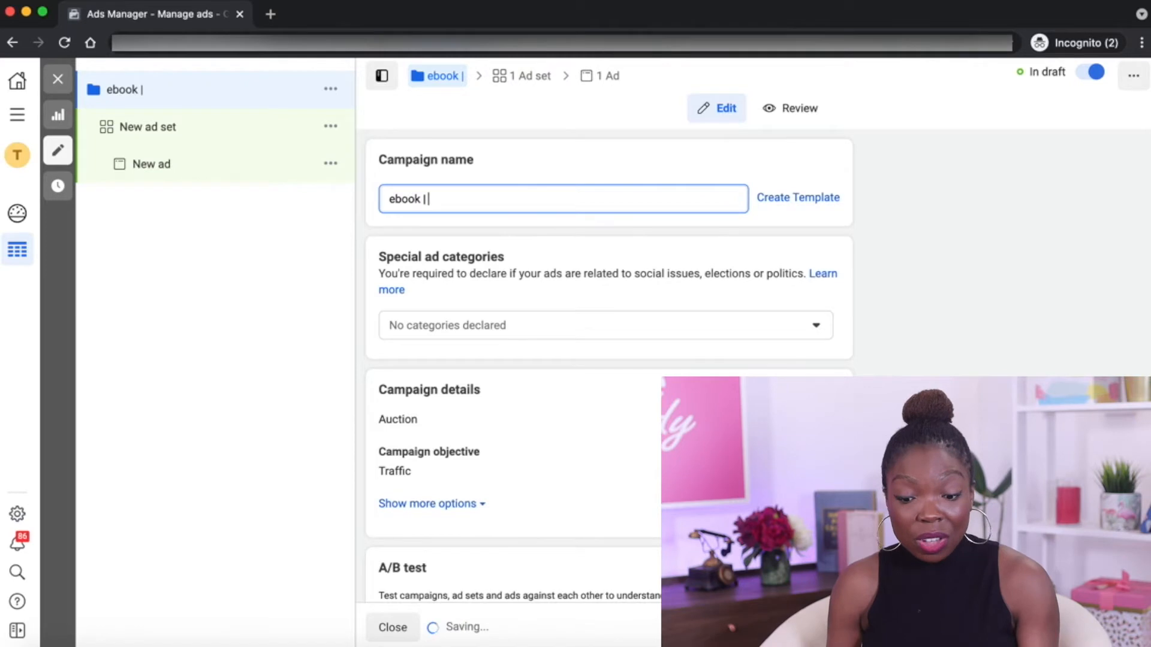
pyautogui.write(' US |')
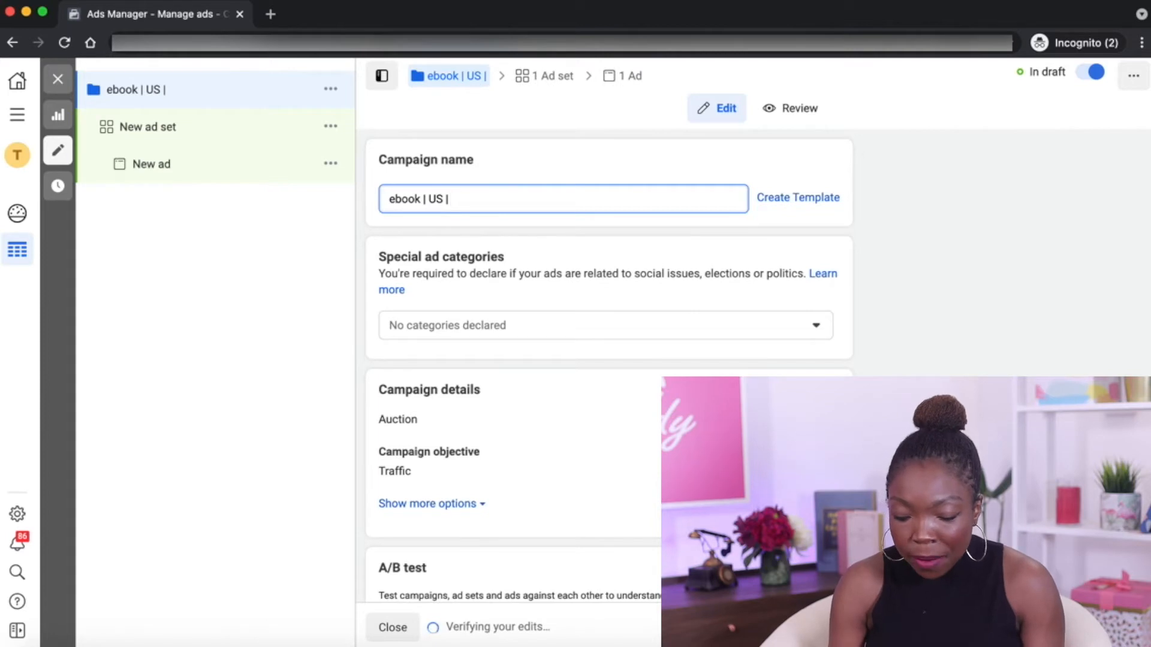
pyautogui.write(' IG ')
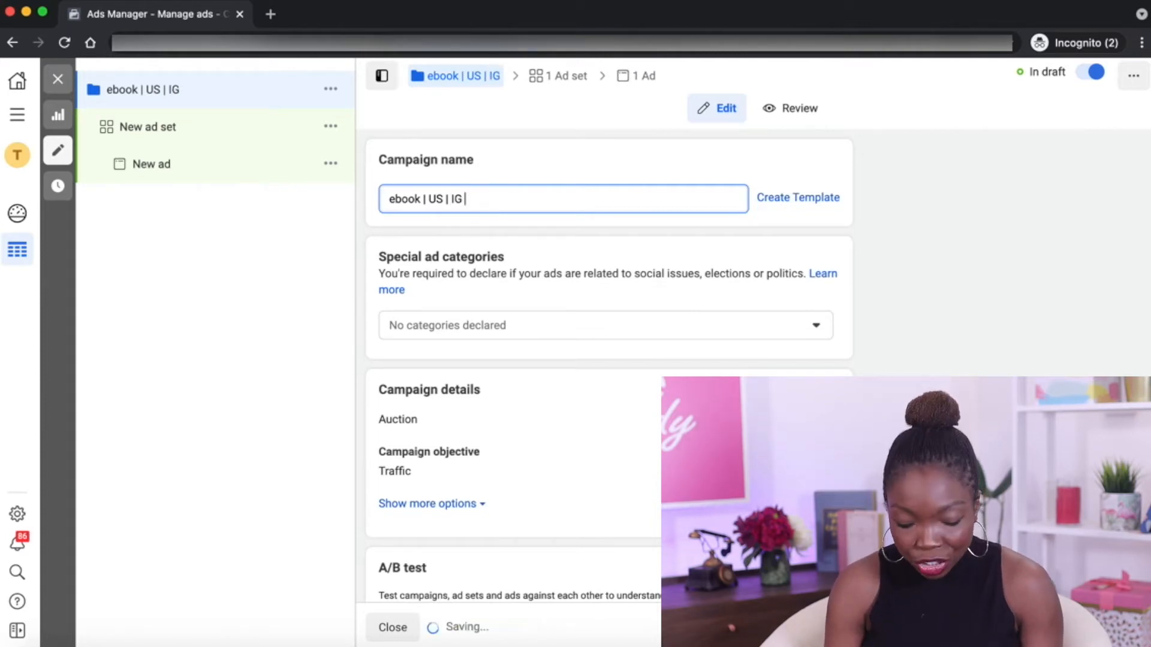
pyautogui.write('Stories |')
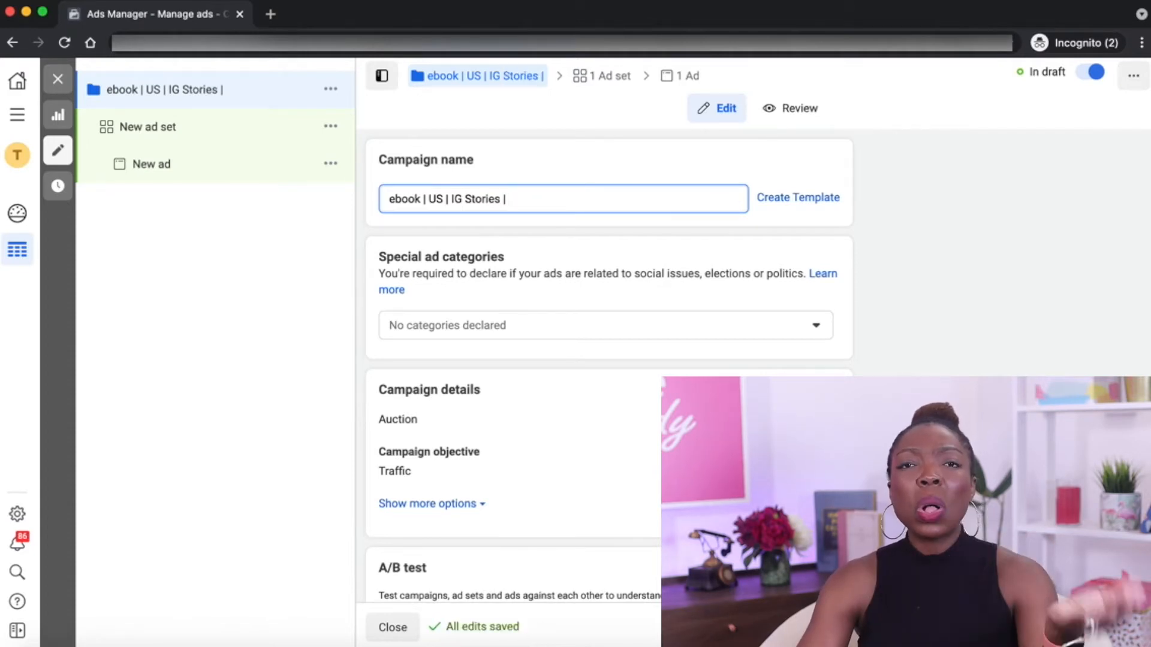
pyautogui.write('Cold |')
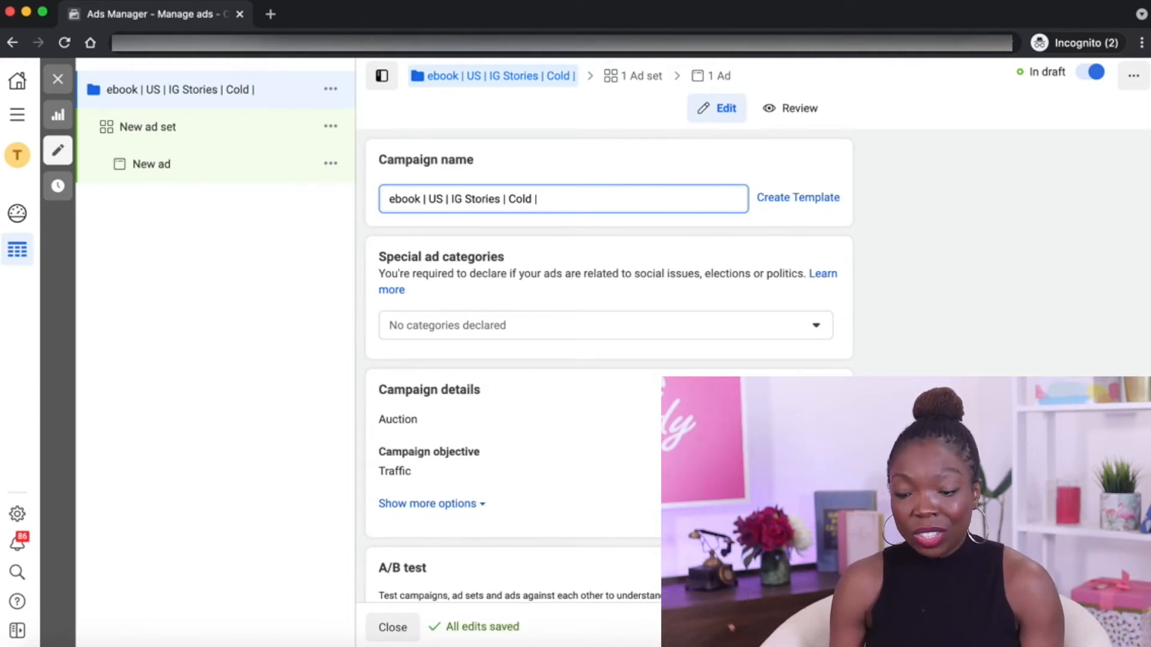
pyautogui.write('dates')
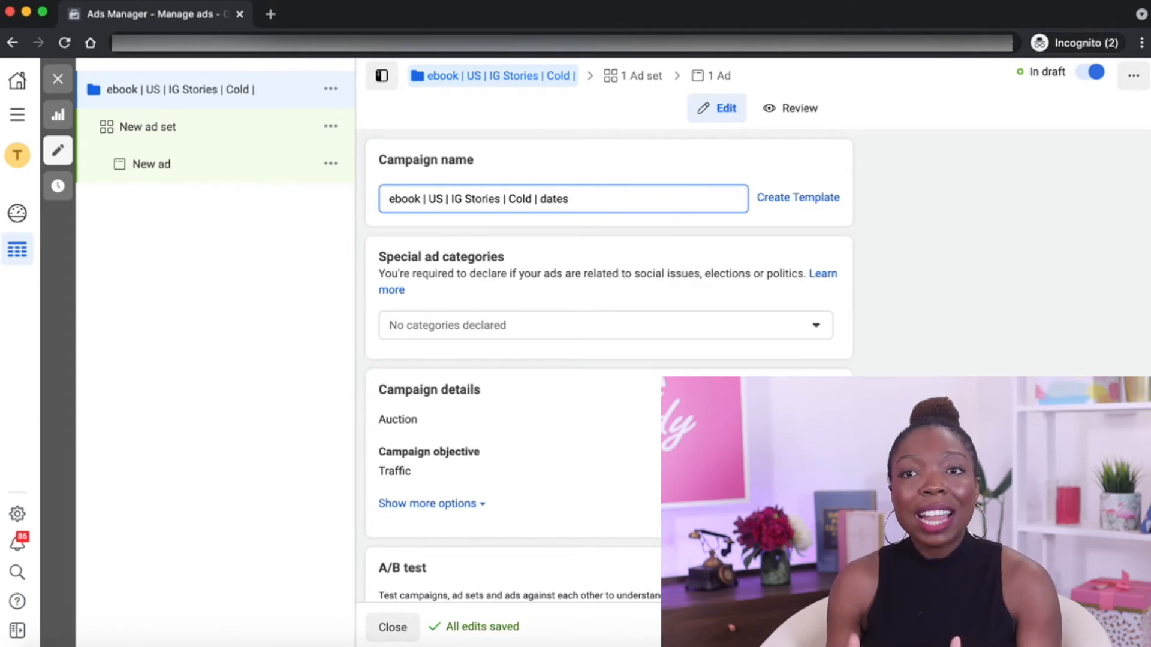
pyautogui.press('BackSpace')
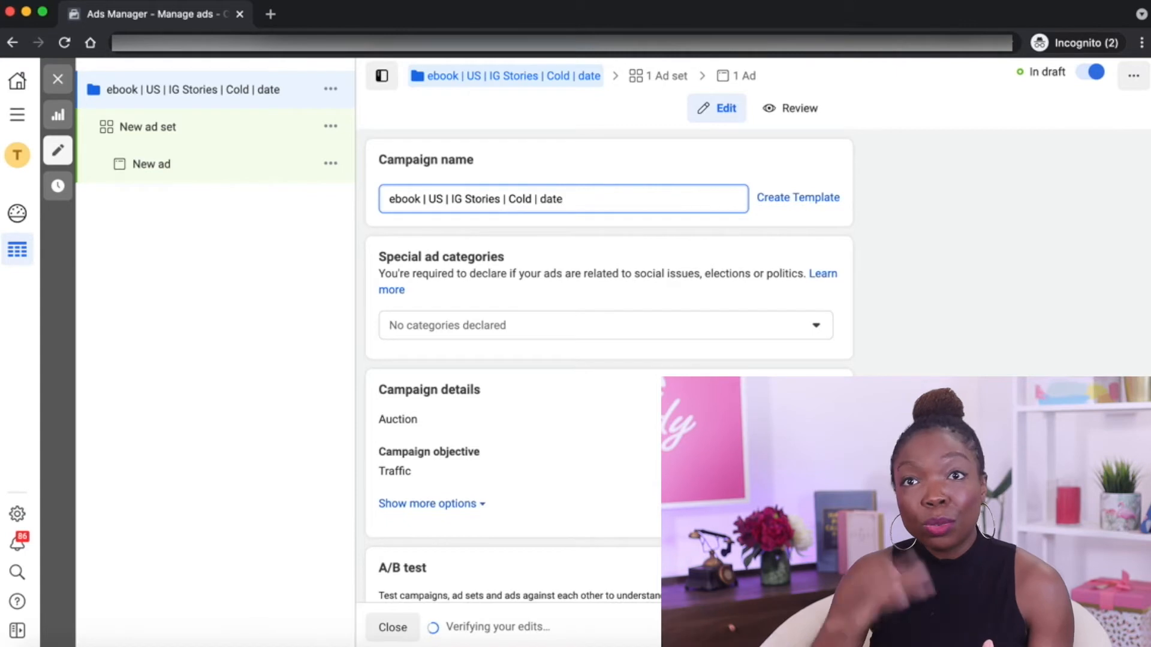
pyautogui.doubleClick(542, 199)
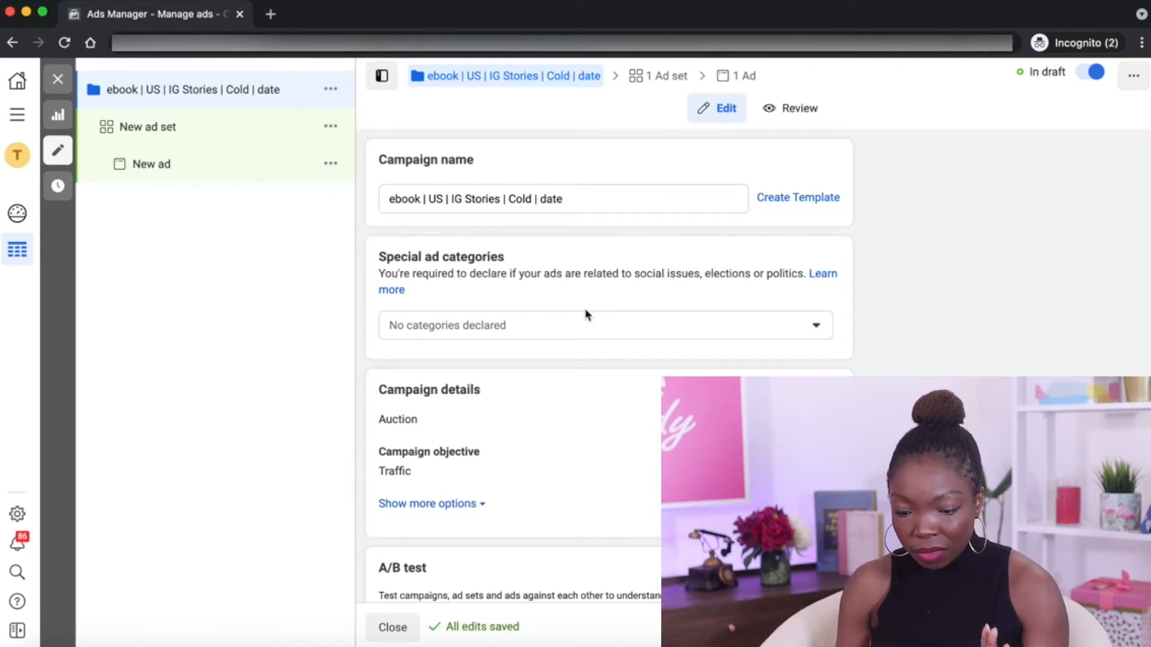
# - Review the remaining campaign settings without changing them and continue to the ad set settings
pyautogui.scroll(-5, 585, 244)
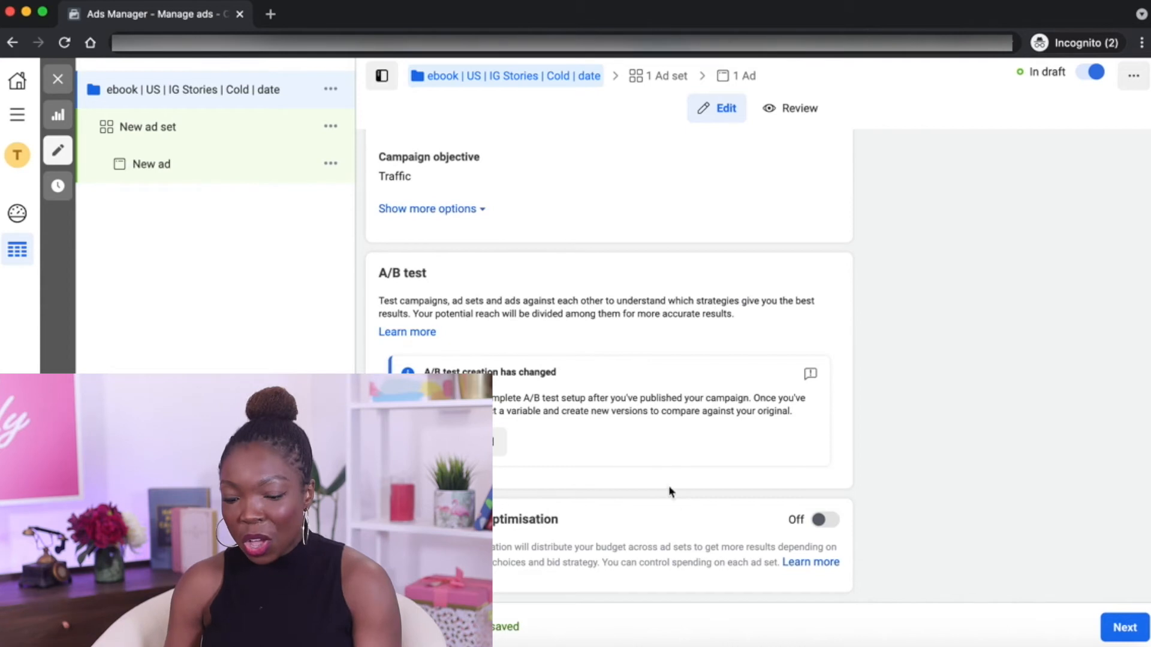
pyautogui.scroll(5, 627, 311)
pyautogui.scroll(-5, 629, 315)
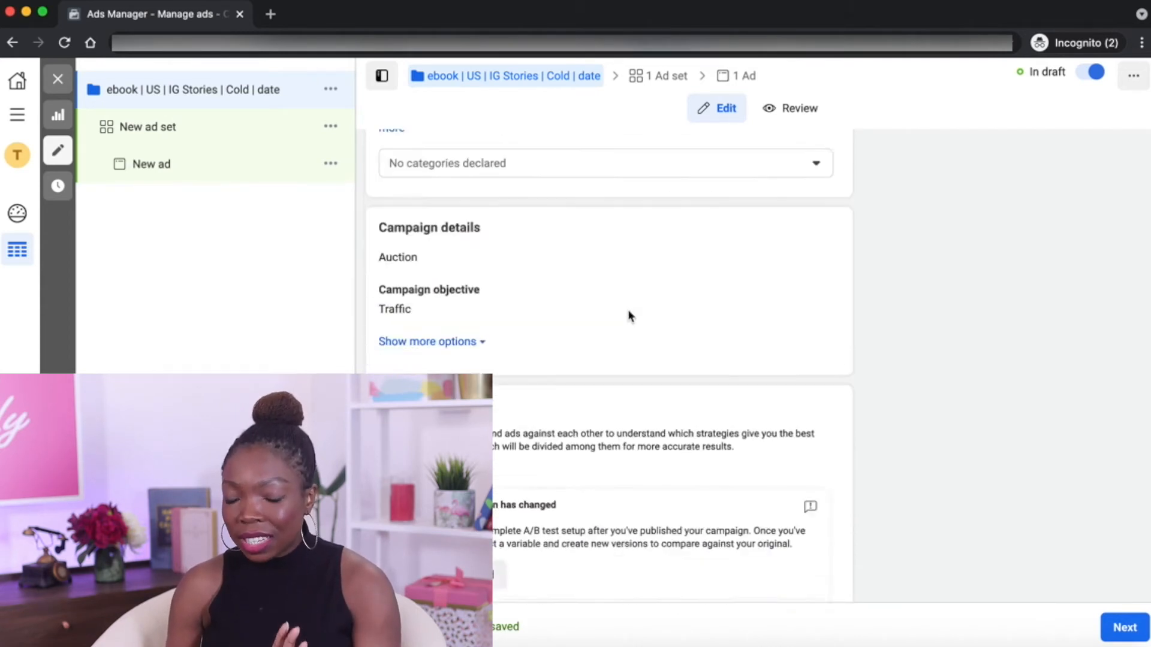
pyautogui.click(1117, 628)
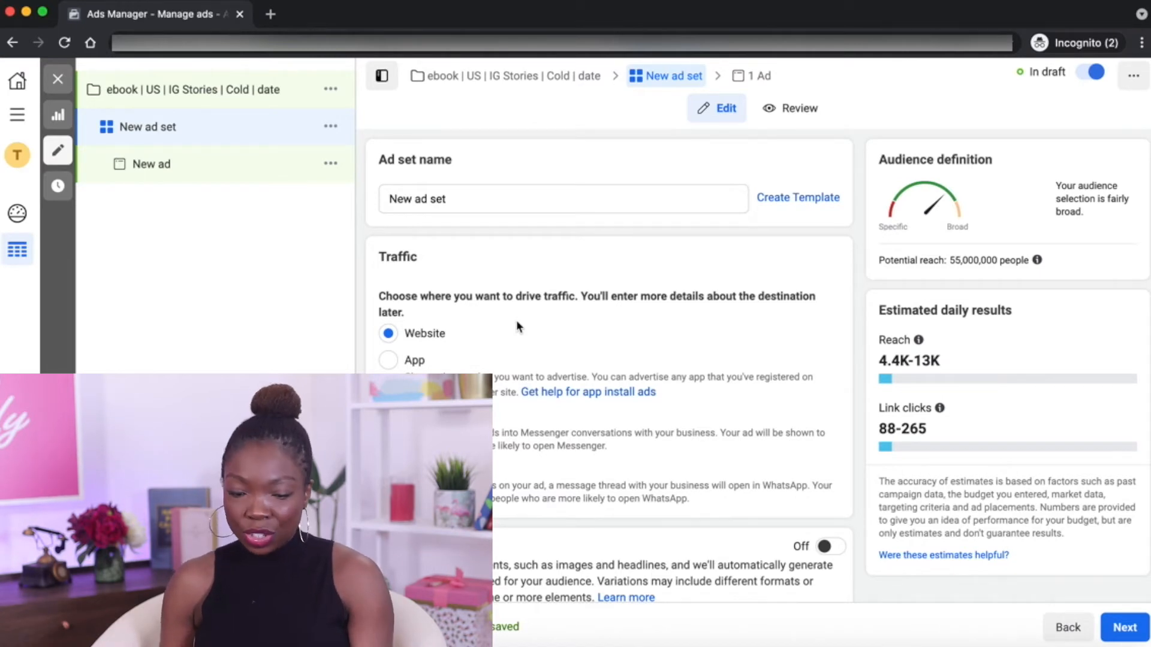
# - Rename the ad set as "Entrepreneurship | F | 30 - 45"
pyautogui.scroll(-2, 516, 330)
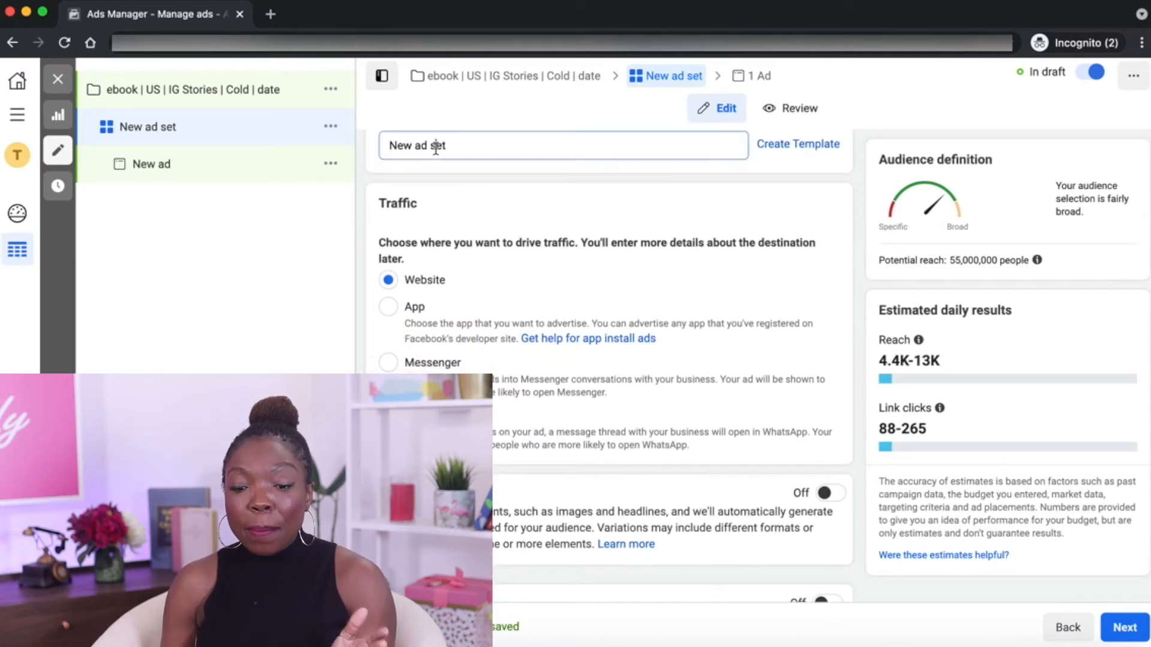
pyautogui.tripleClick(436, 148)
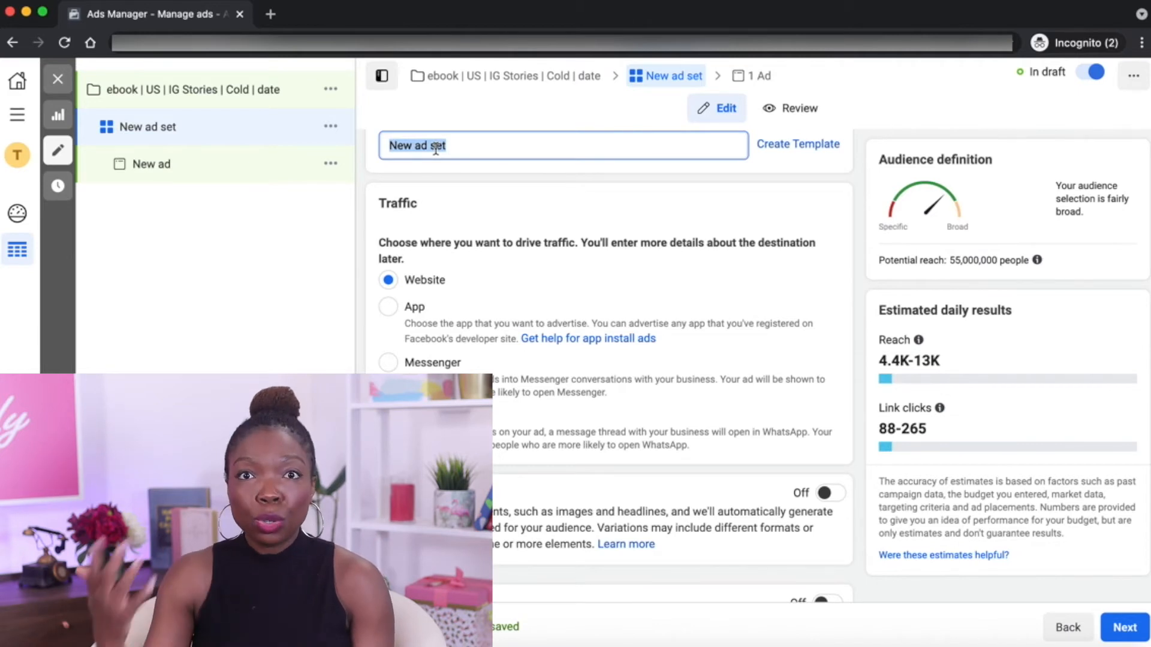
pyautogui.write('En')
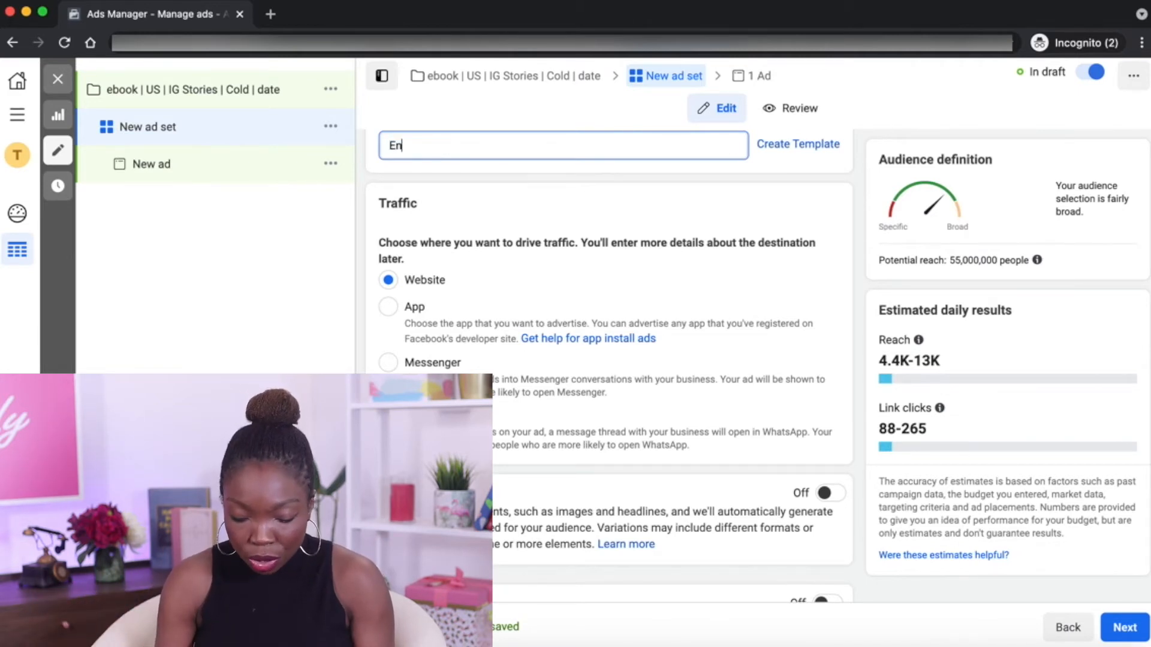
pyautogui.write('trepreneurship |')
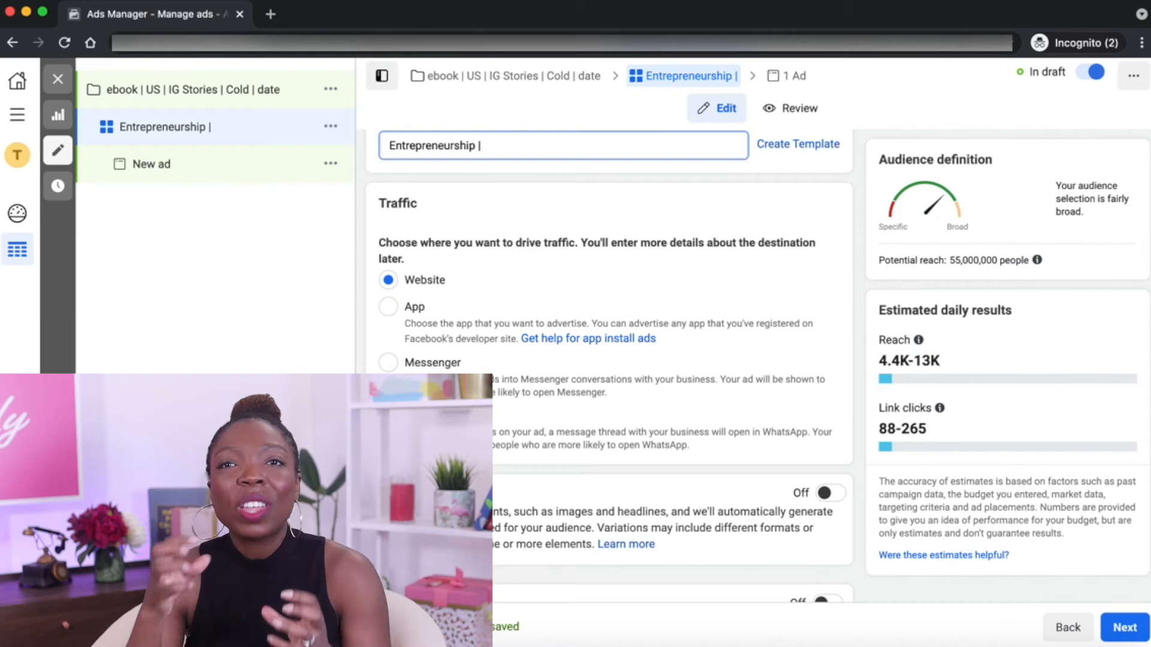
pyautogui.write('F ')
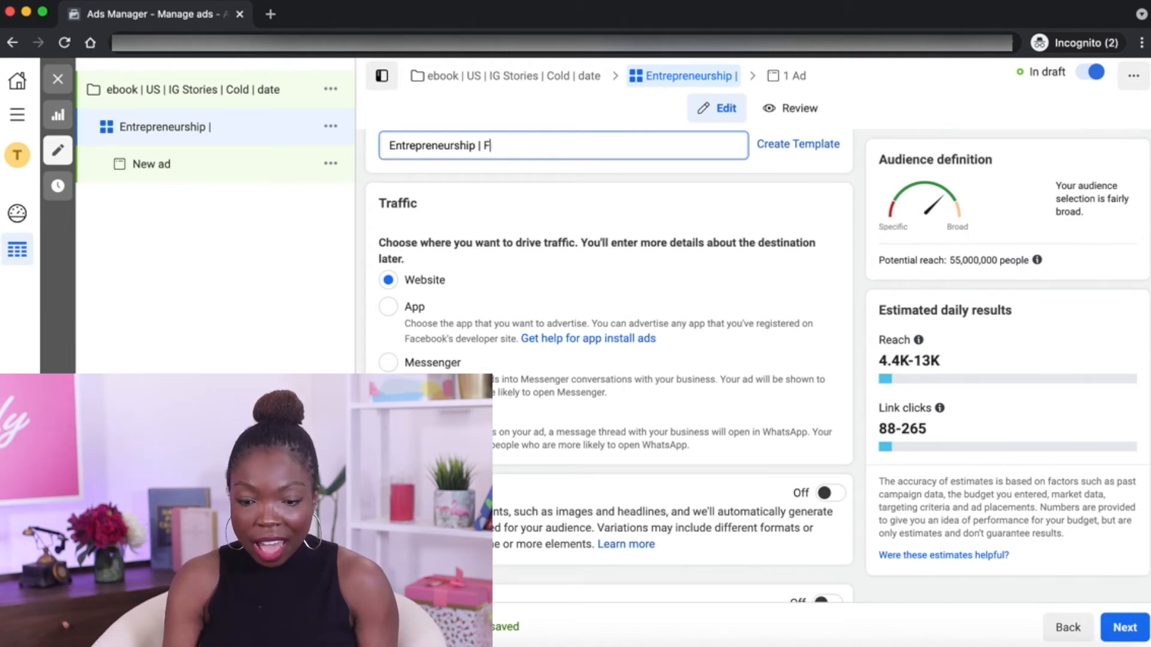
pyautogui.write('|')
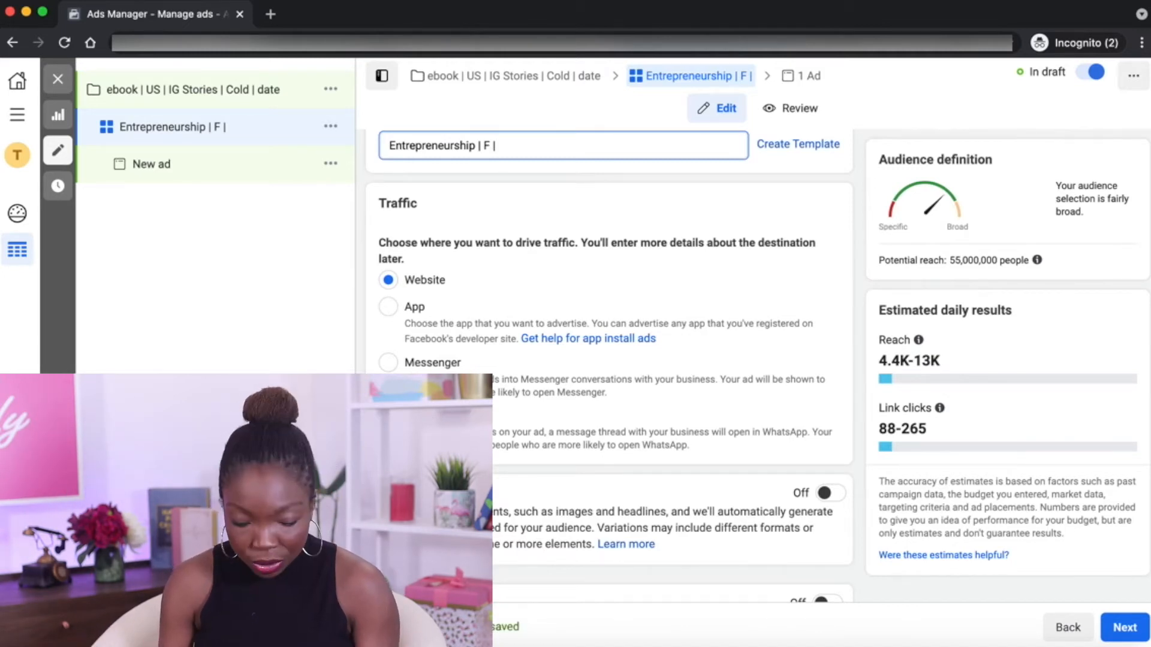
pyautogui.write('30 - 5')
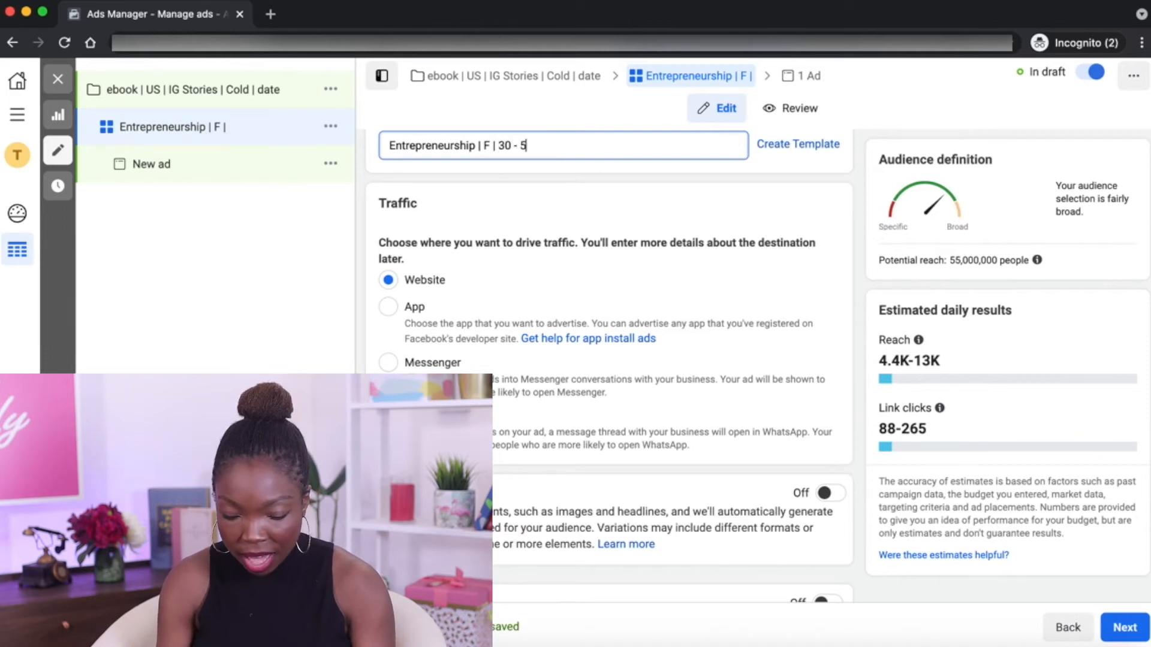
pyautogui.press('BackSpace')
pyautogui.write('45')
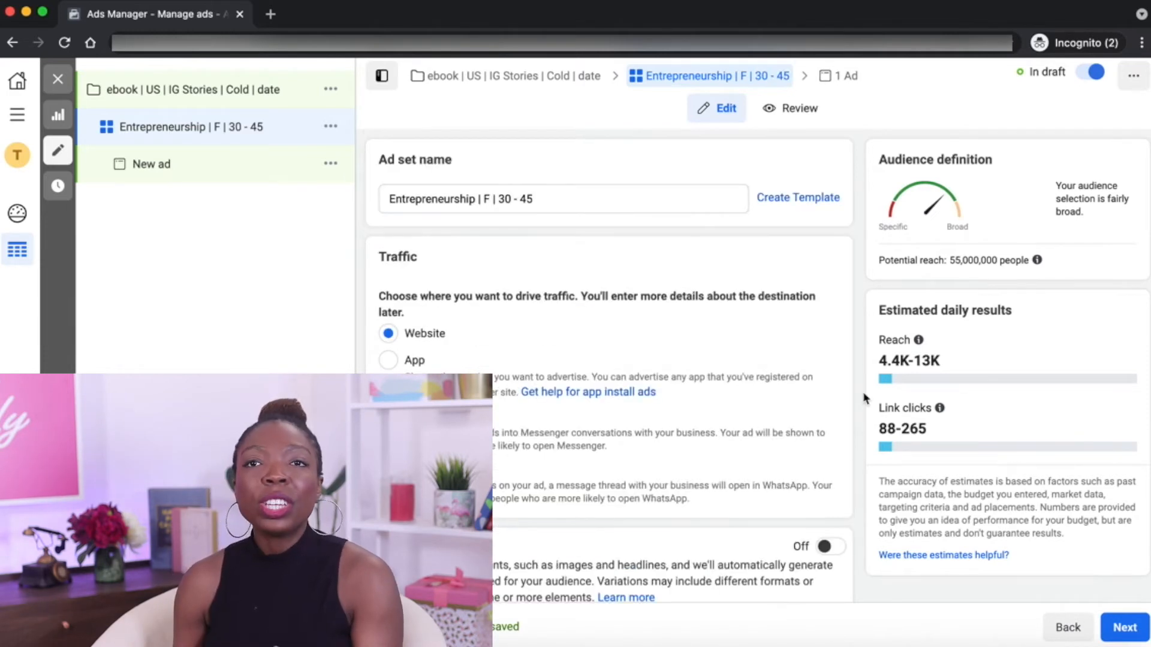
# - Set the ad set's daily budget to £5.00
pyautogui.scroll(-5, 863, 398)
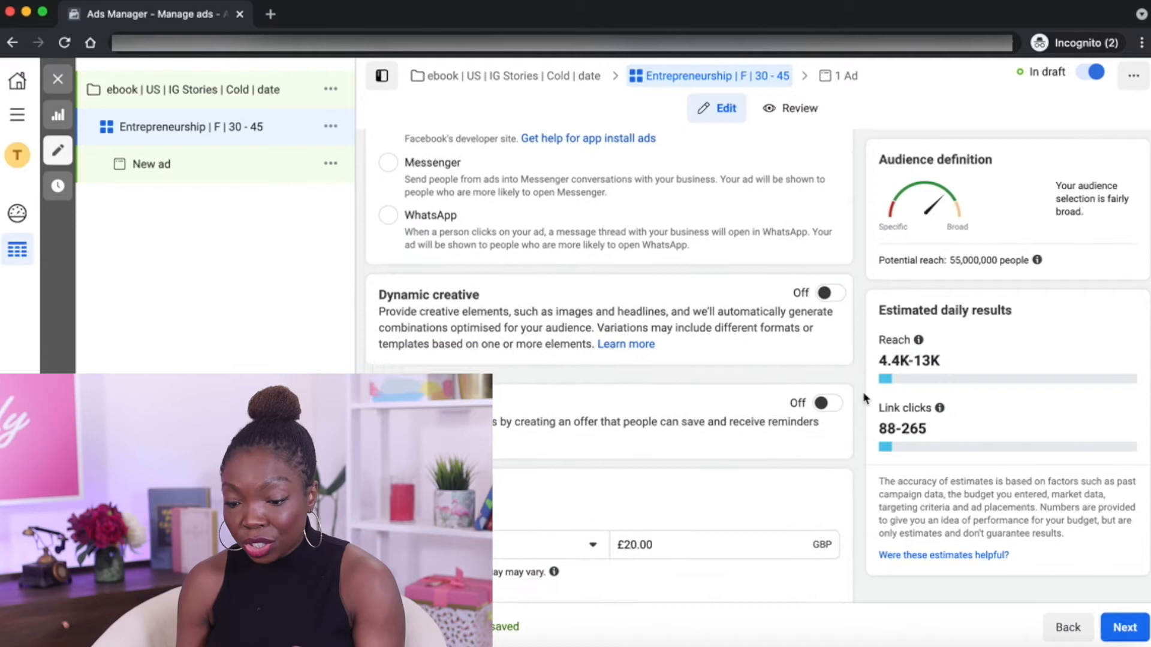
pyautogui.scroll(-3, 864, 398)
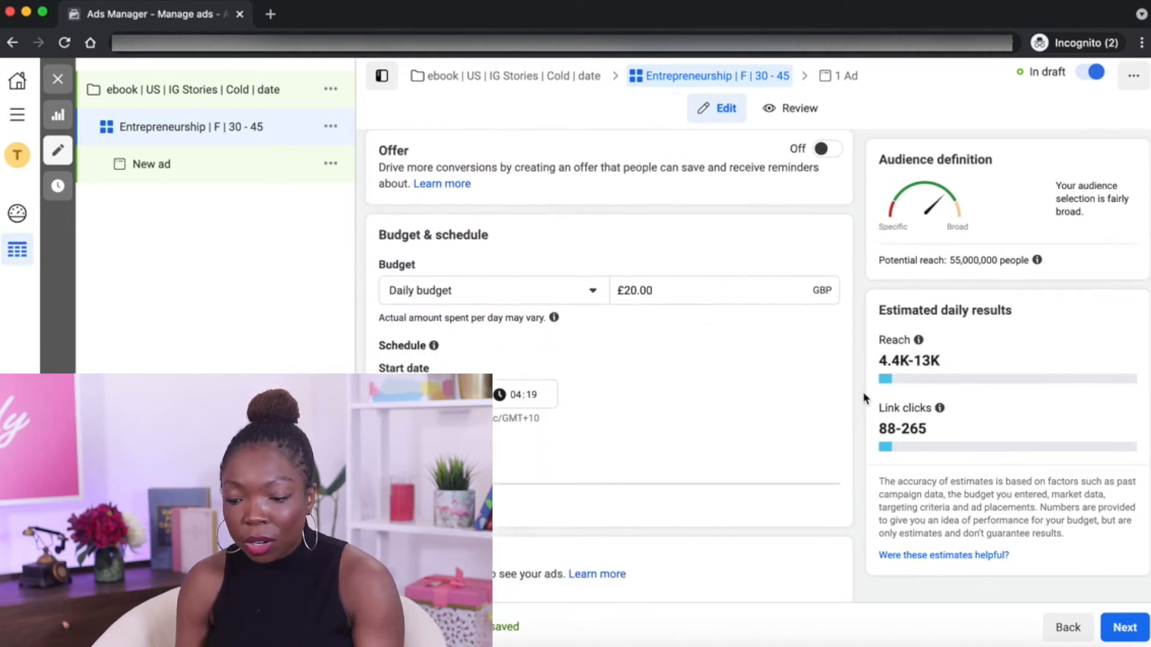
pyautogui.click(633, 291)
pyautogui.press('BackSpace')
pyautogui.press('BackSpace')
pyautogui.write('5')
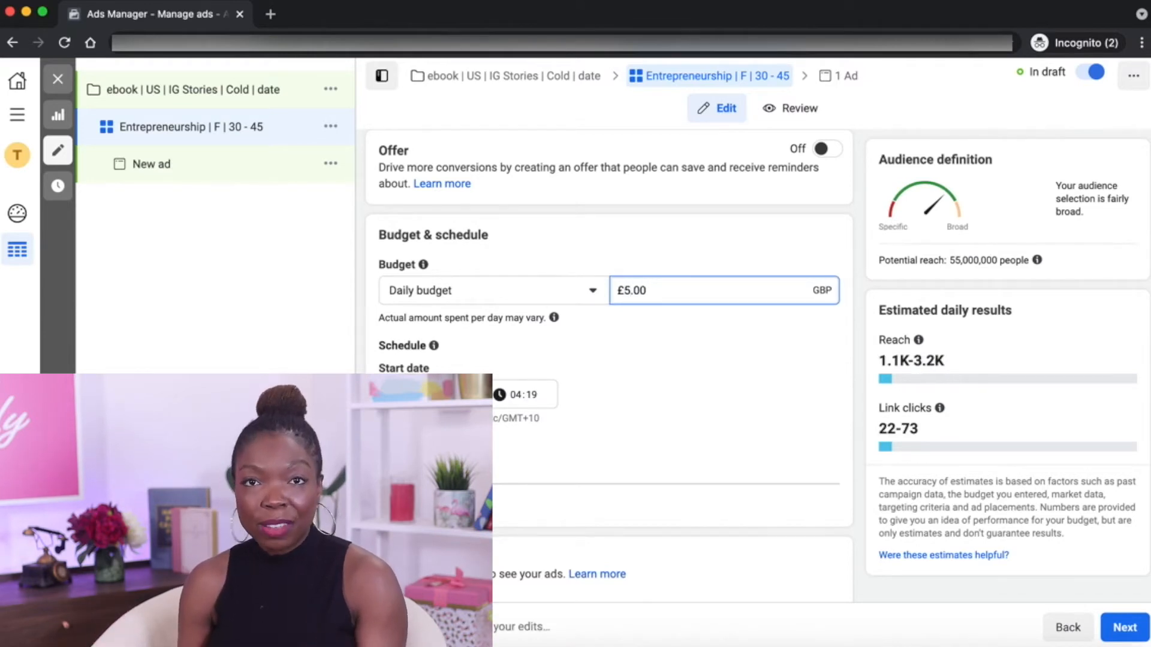
# - Schedule the ad set to start on 10 May 2021 at 00:01
pyautogui.scroll(-3, 797, 365)
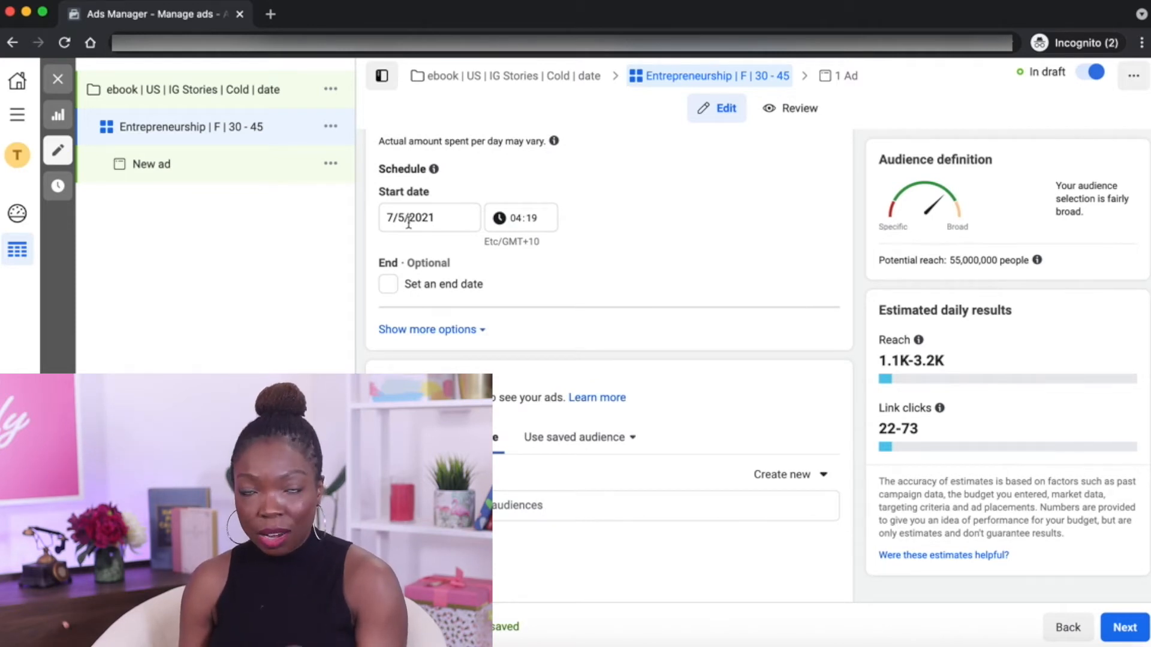
pyautogui.click(408, 223)
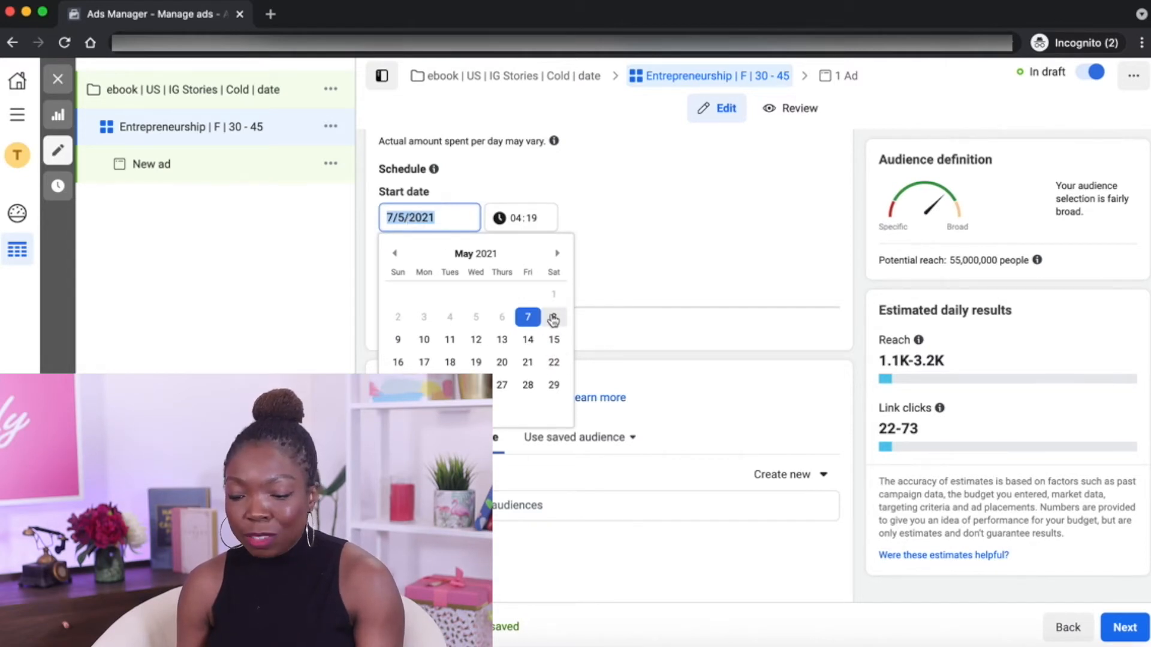
pyautogui.click(422, 340)
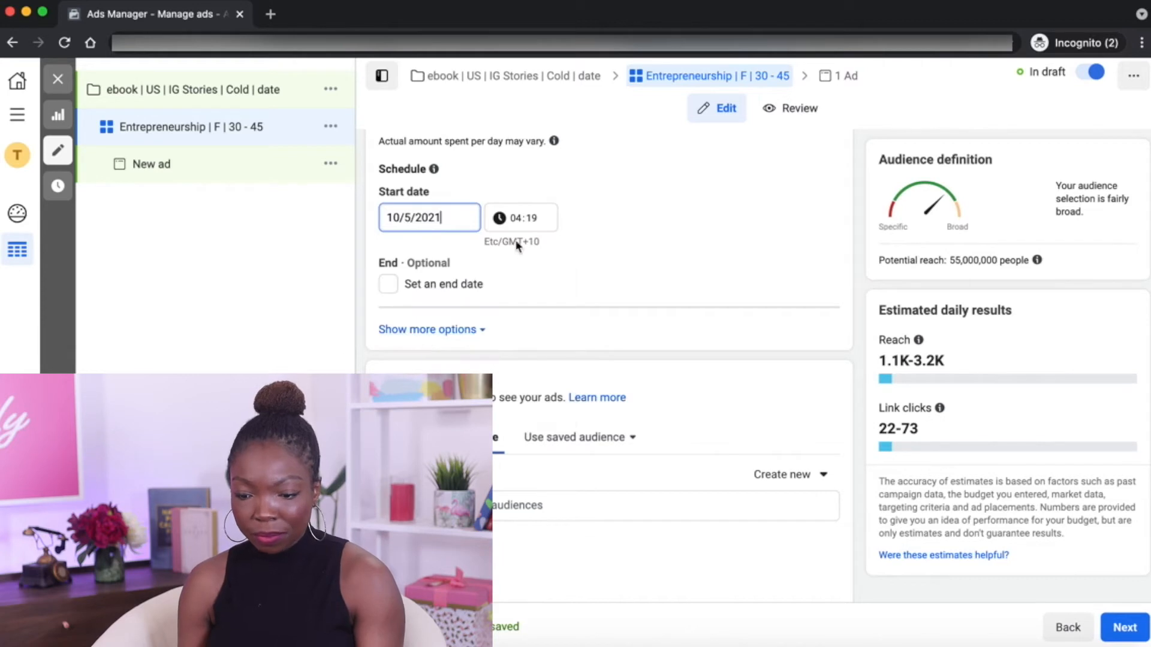
pyautogui.click(518, 223)
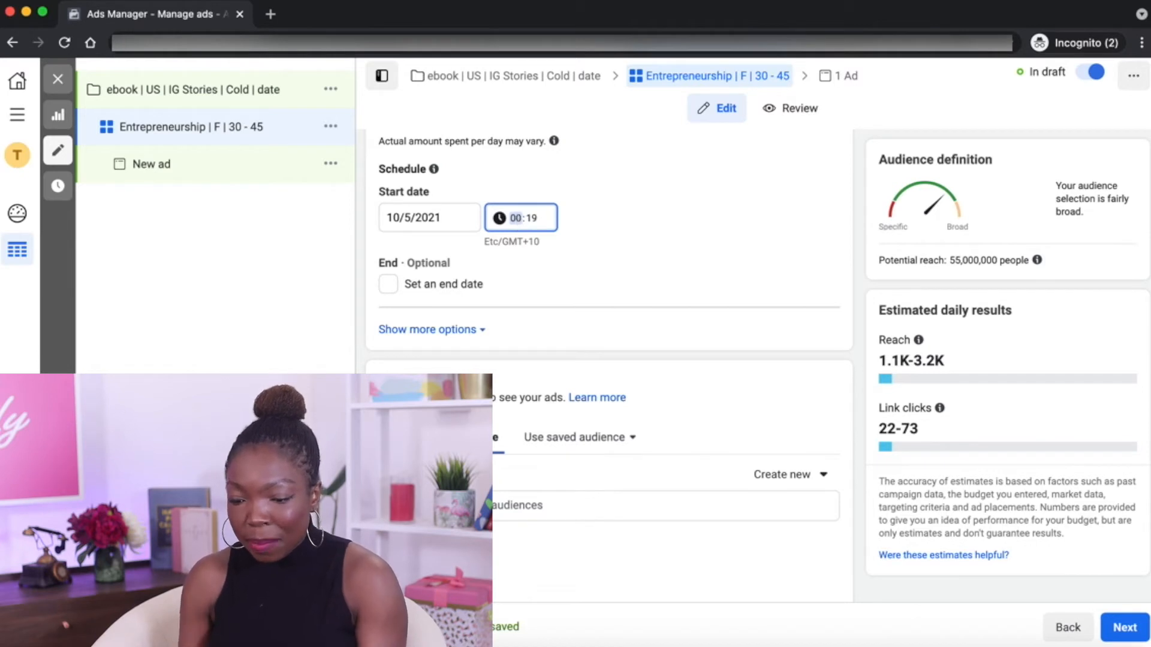
pyautogui.click(532, 219)
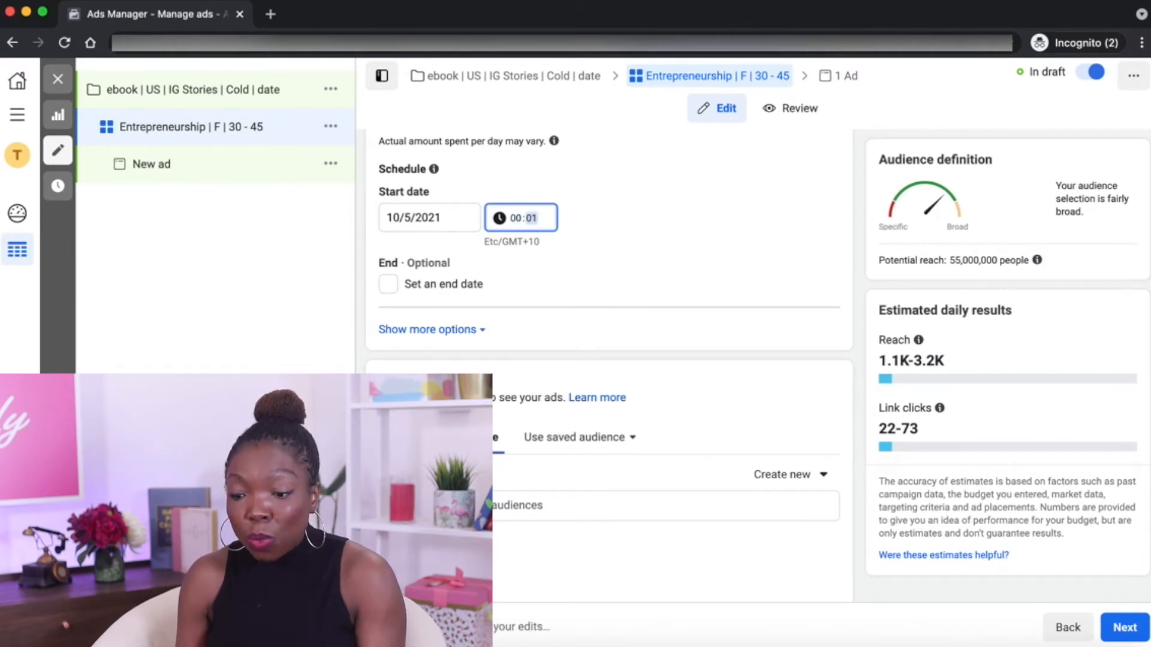
pyautogui.click(815, 247)
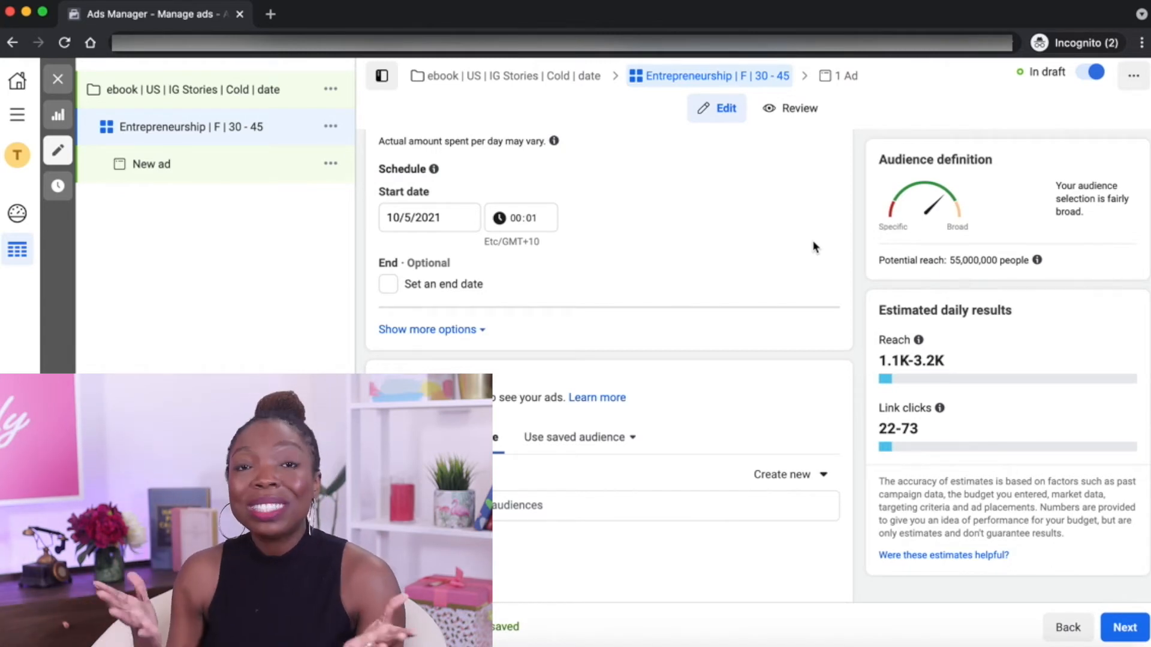
# - Target people living in this location and replace the United Kingdom with the United States as the audience's country
pyautogui.scroll(-3, 814, 247)
pyautogui.scroll(6, 831, 310)
pyautogui.scroll(-10, 831, 310)
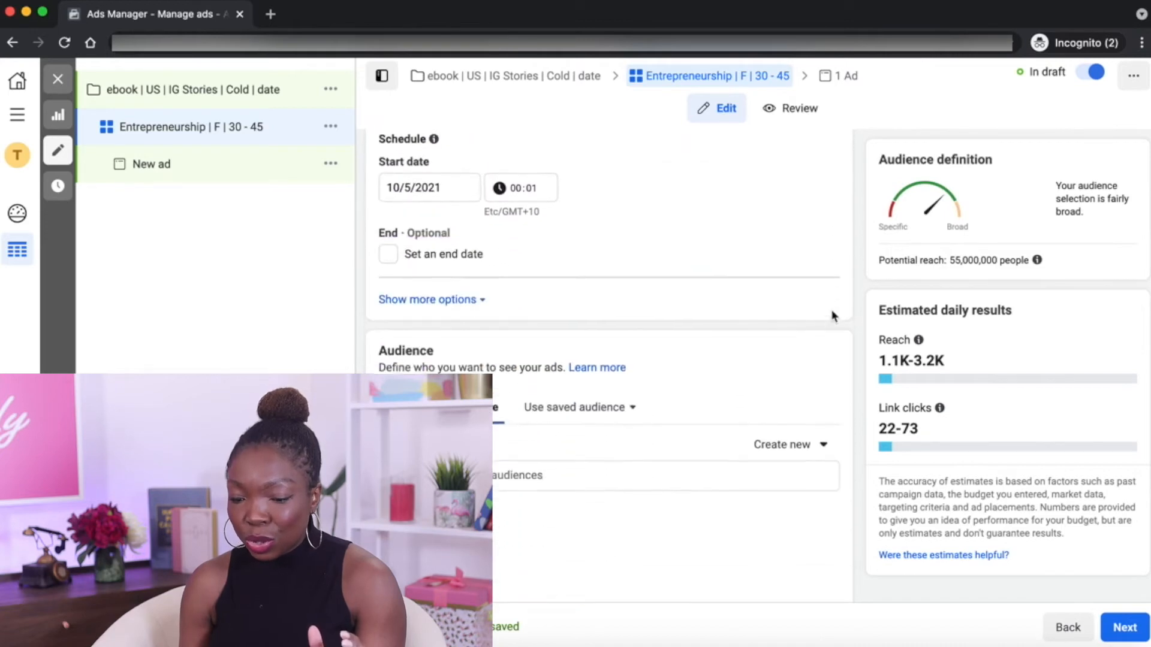
pyautogui.scroll(-2, 830, 314)
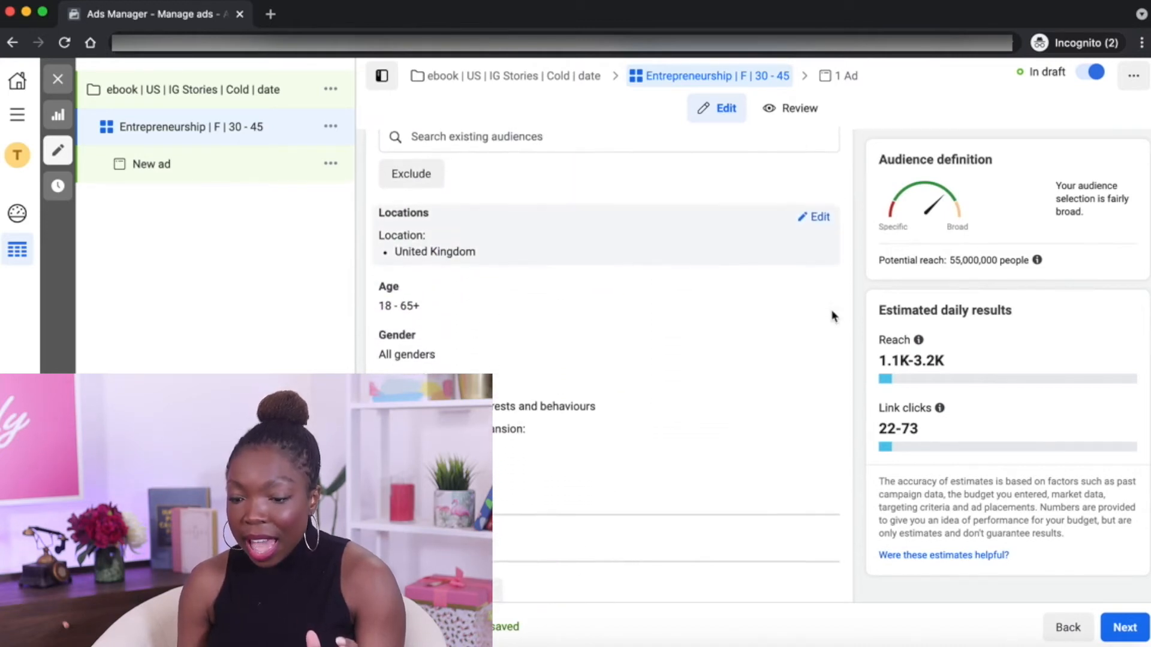
pyautogui.click(820, 203)
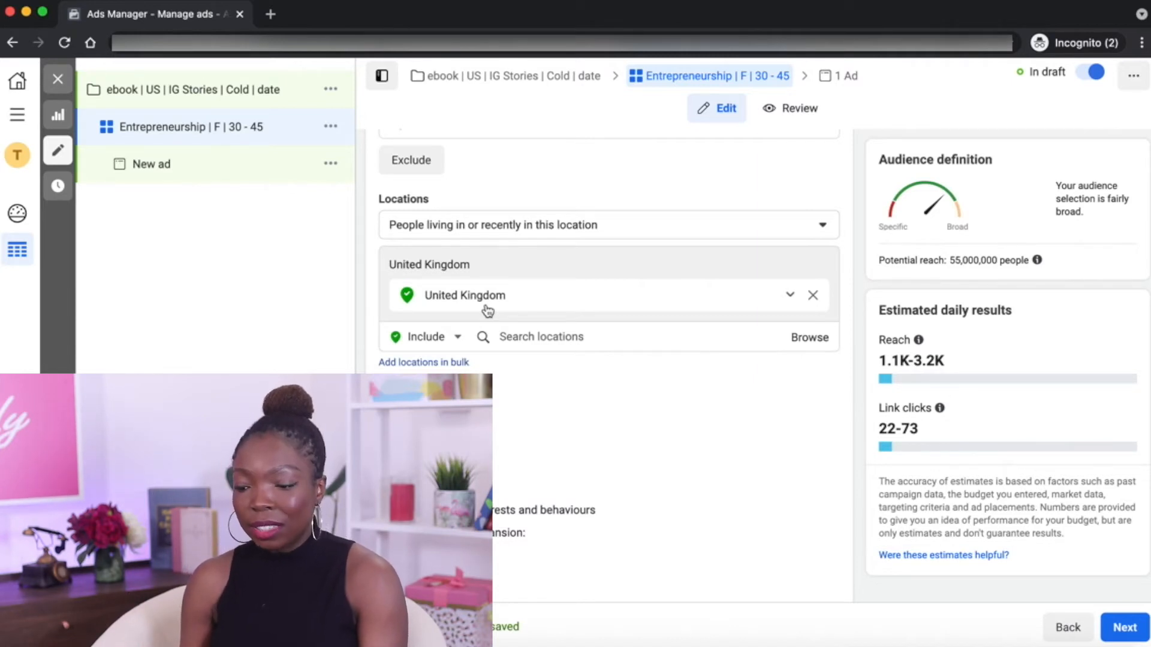
pyautogui.click(814, 297)
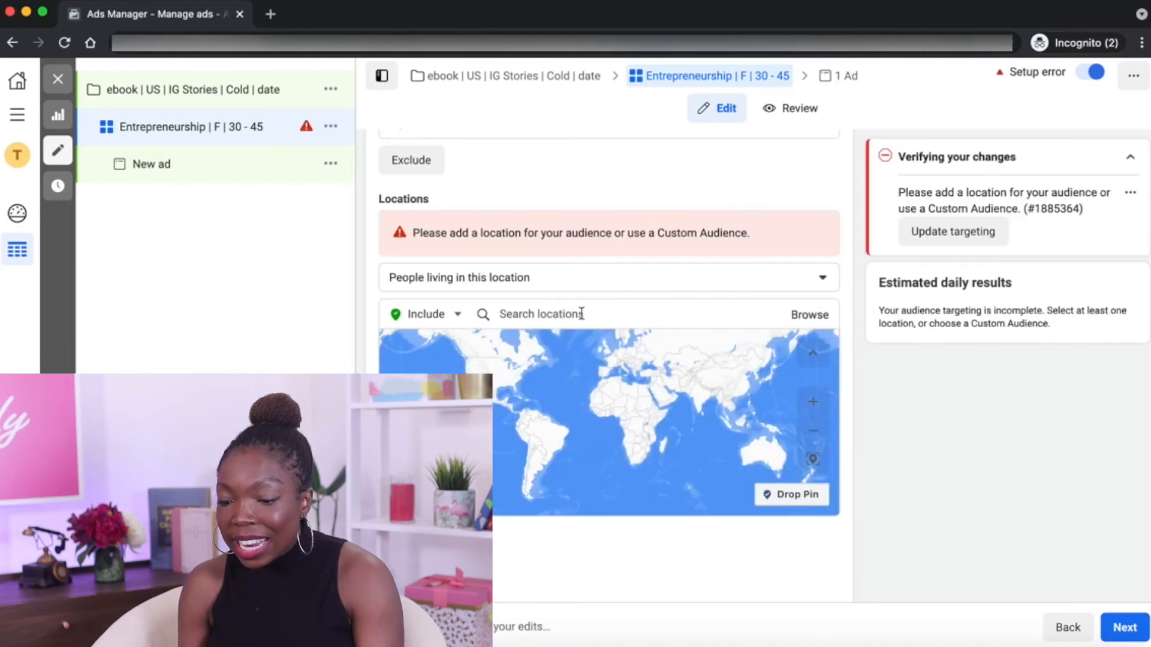
pyautogui.click(581, 313)
pyautogui.write('un')
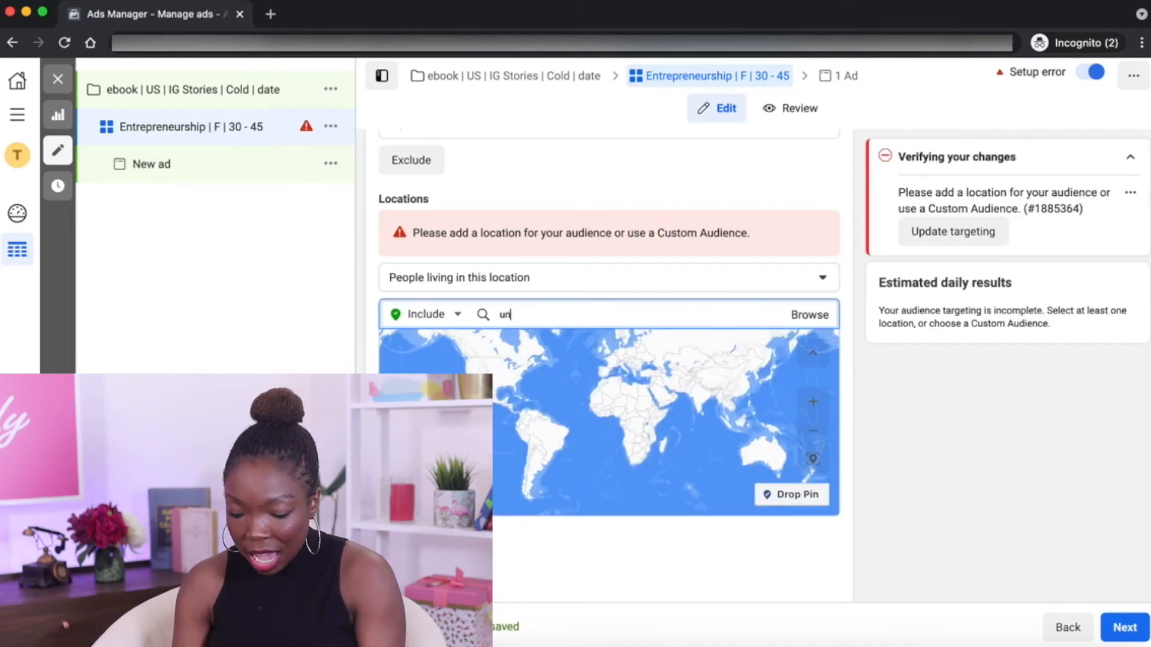
pyautogui.write('ited stat')
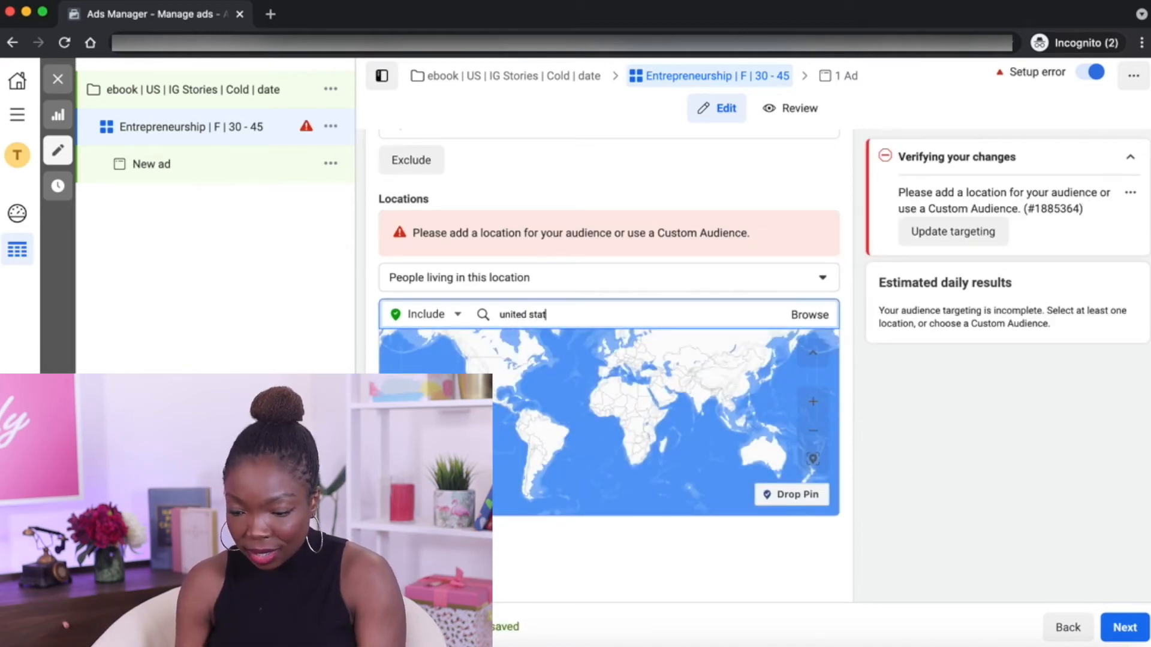
pyautogui.write('es')
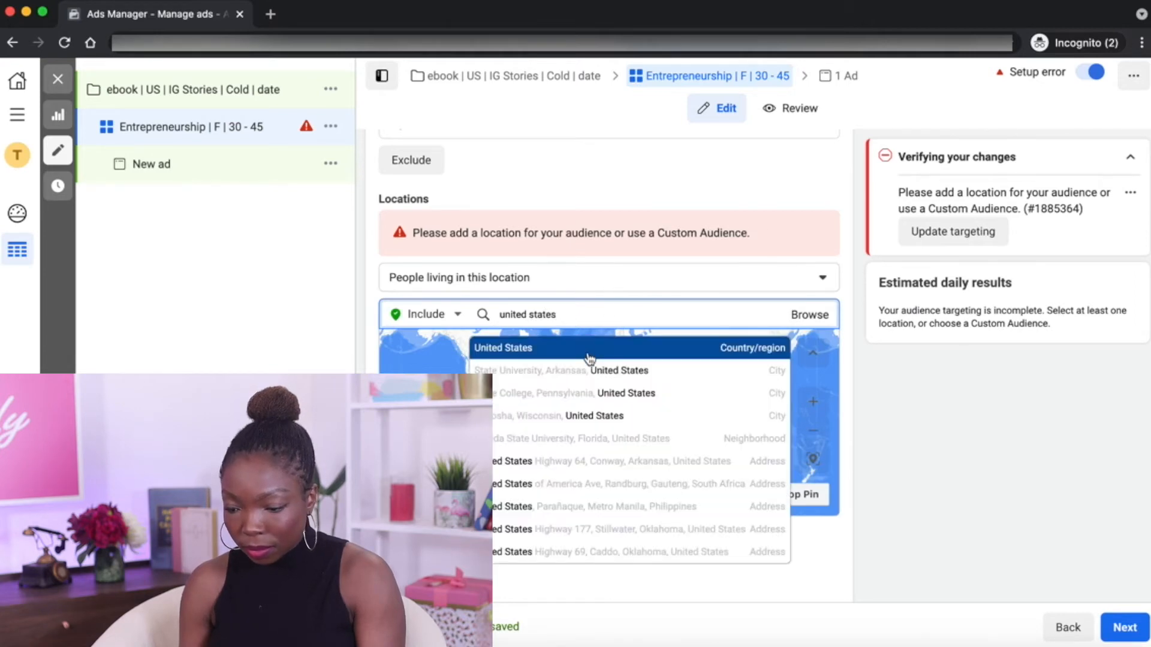
pyautogui.click(590, 354)
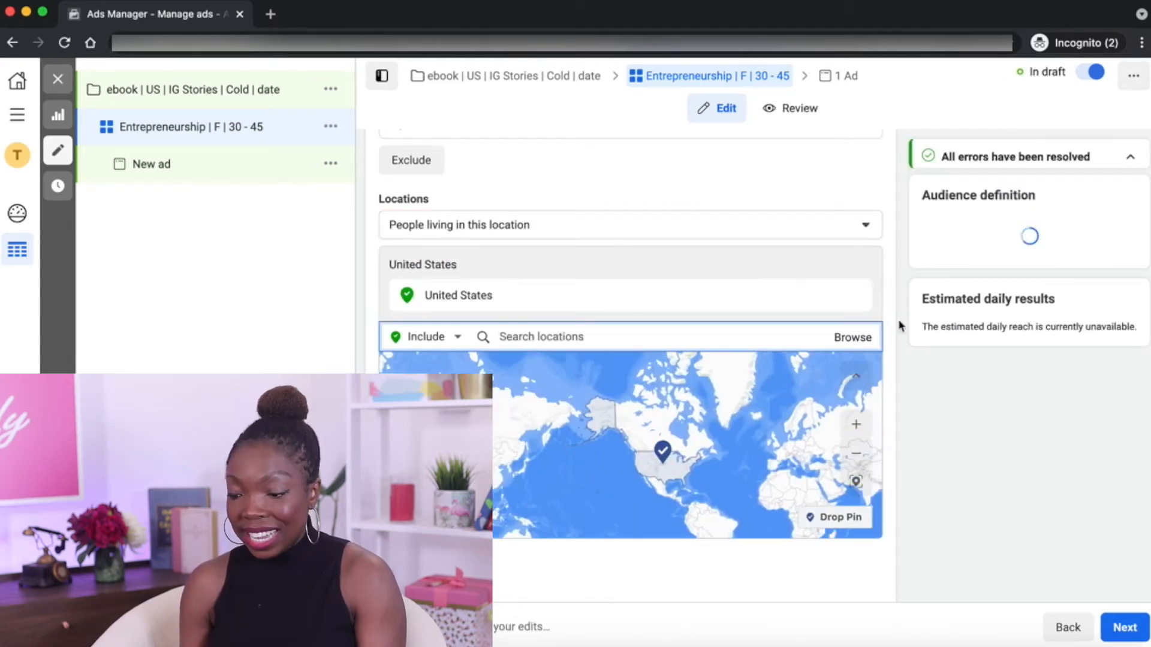
# - Set the audience's age range to 30–45 and check its potential reach
pyautogui.scroll(-2, 857, 335)
pyautogui.scroll(-5, 858, 335)
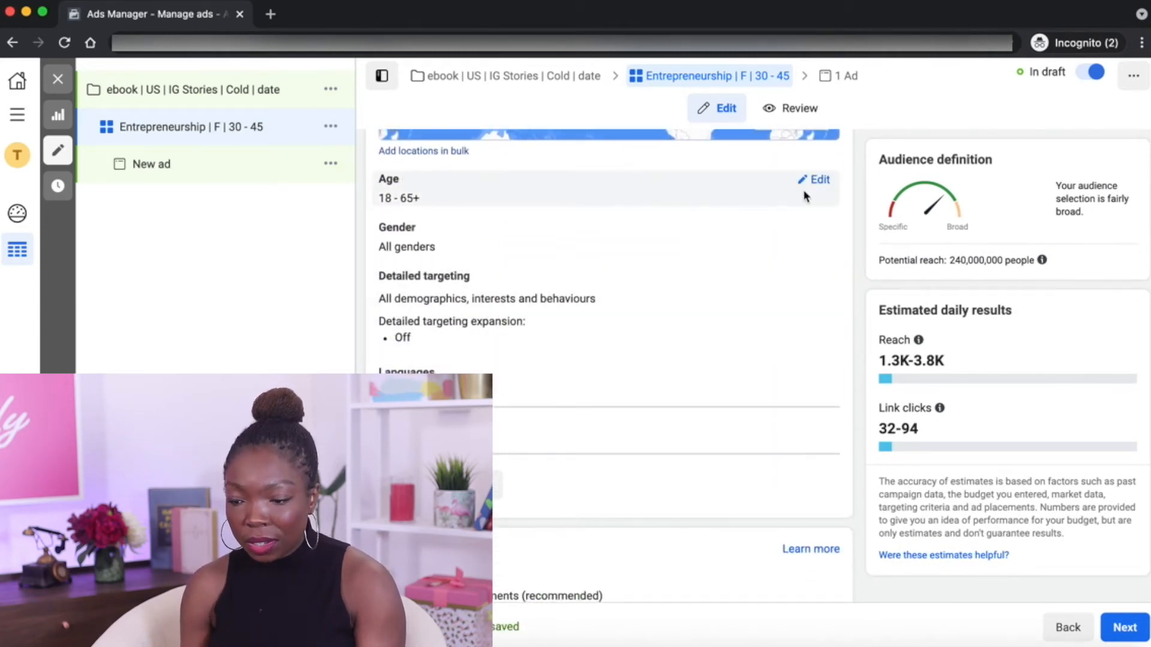
pyautogui.click(820, 180)
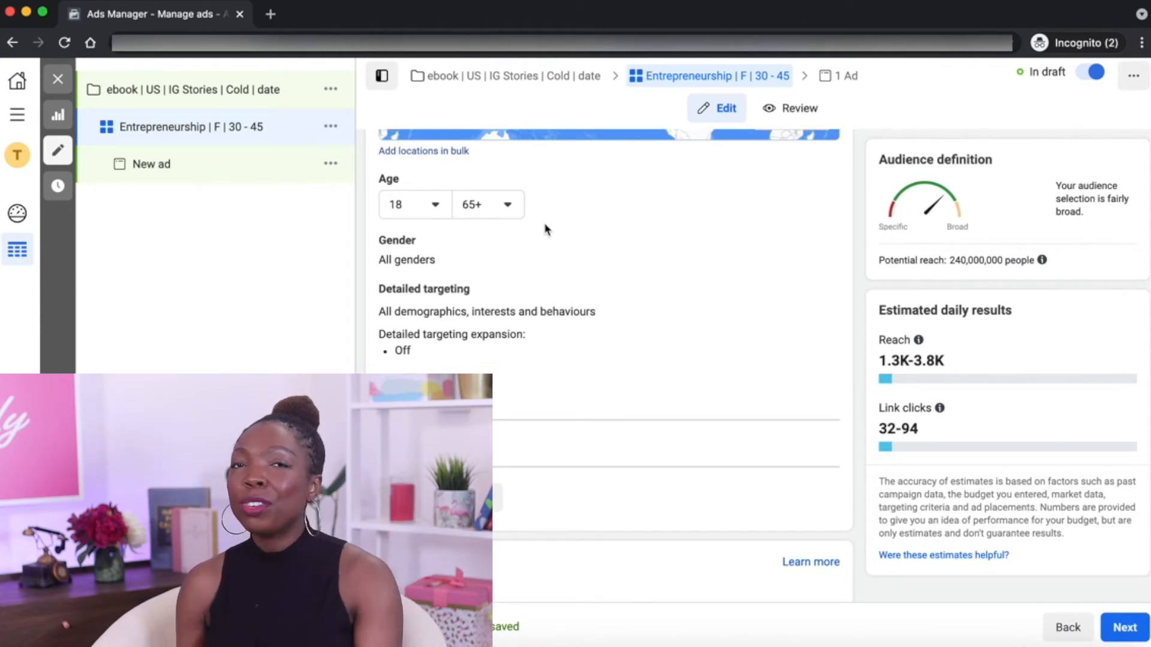
pyautogui.click(438, 207)
pyautogui.scroll(-5, 460, 324)
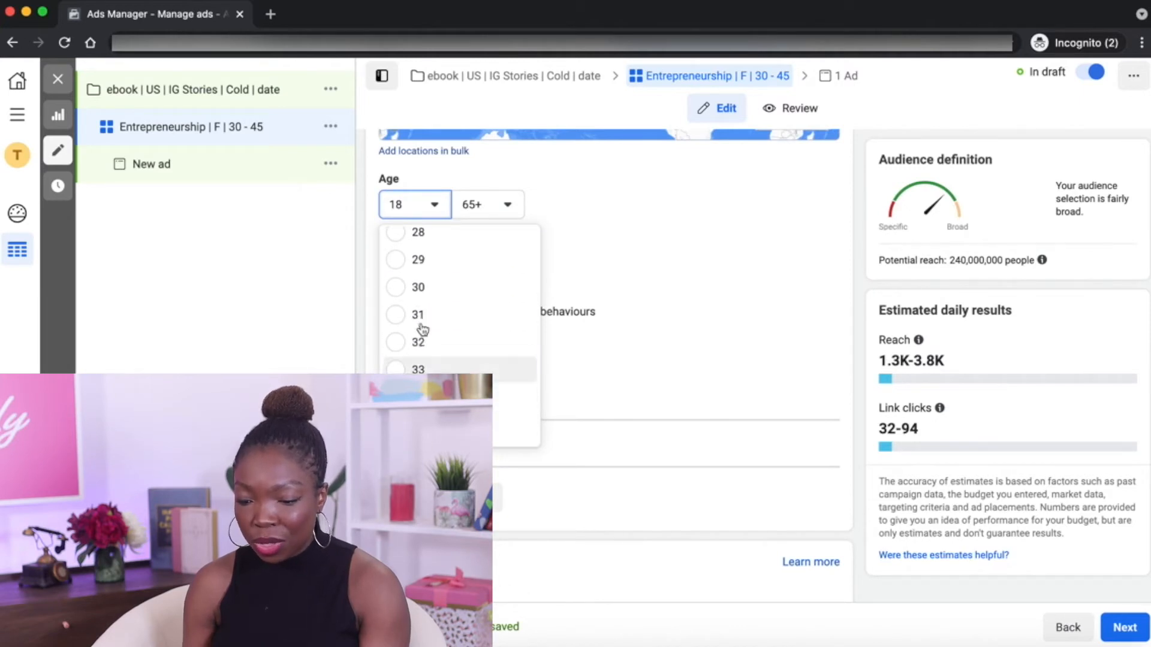
pyautogui.click(413, 288)
pyautogui.click(509, 205)
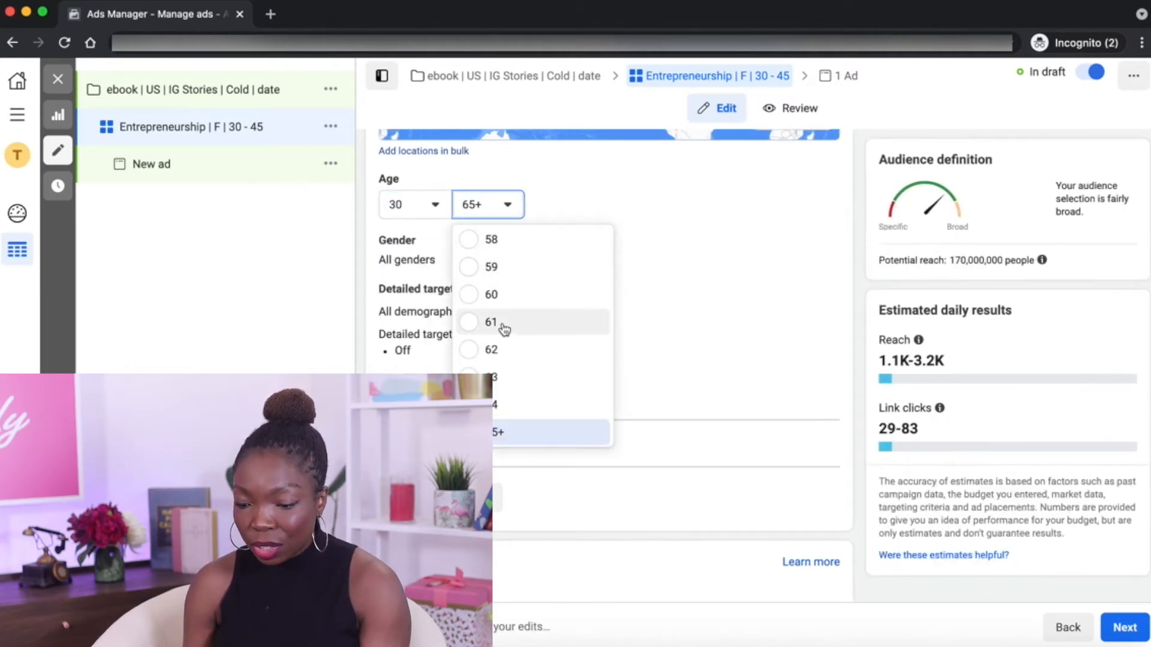
pyautogui.scroll(3, 499, 296)
pyautogui.scroll(4, 498, 299)
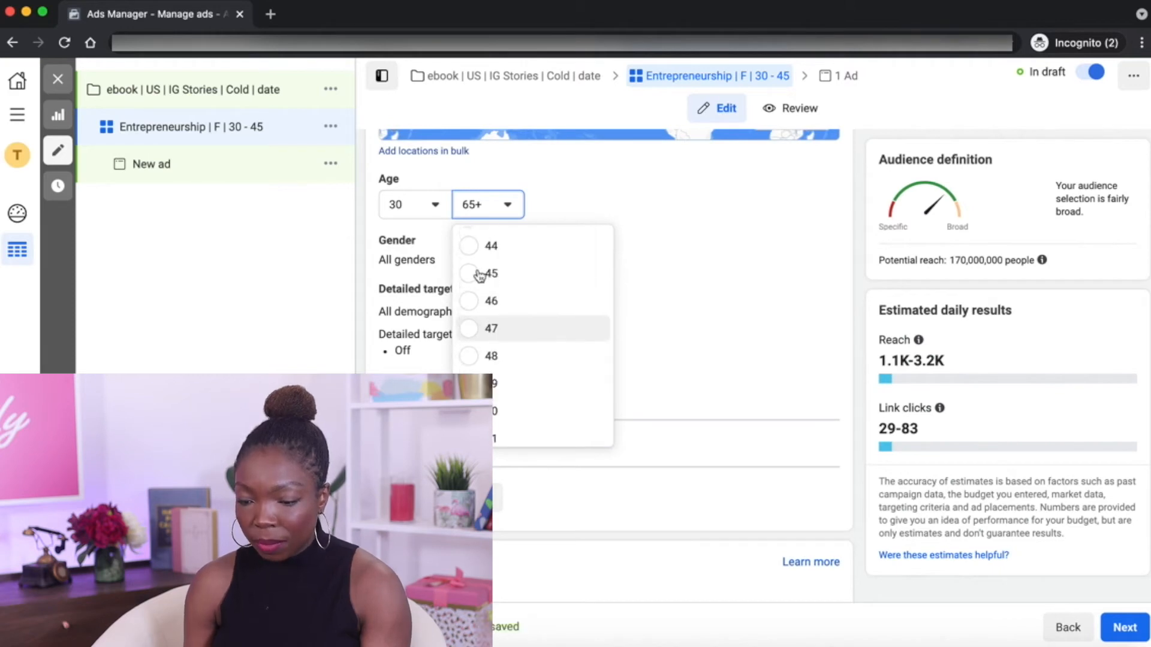
pyautogui.click(489, 291)
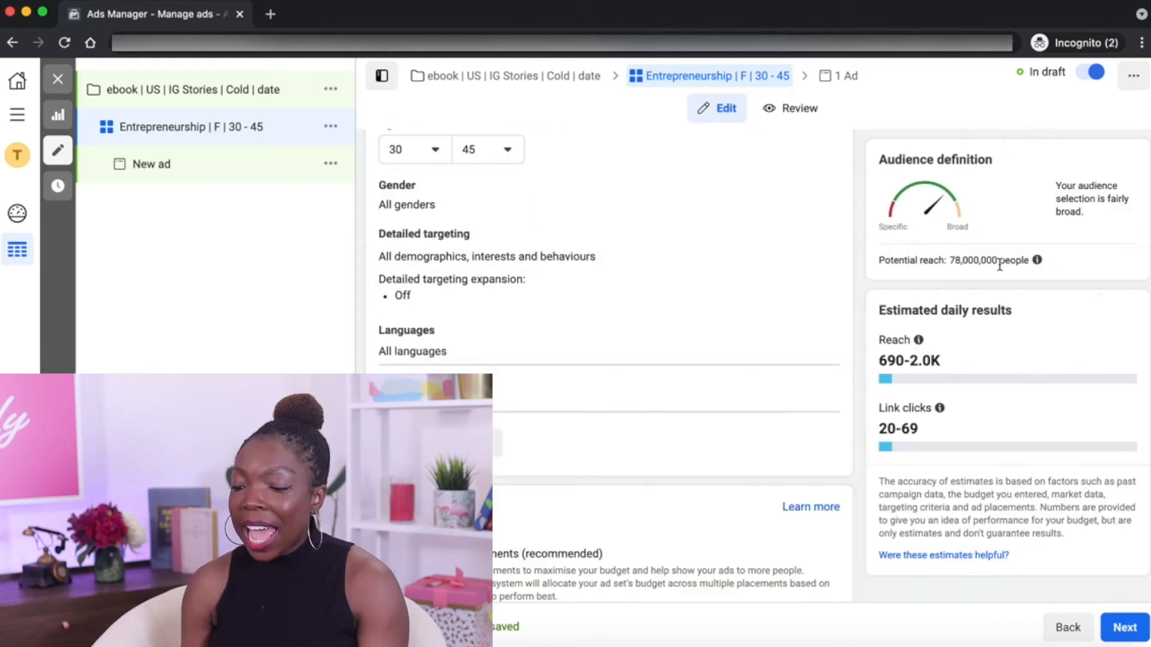
pyautogui.tripleClick(955, 259)
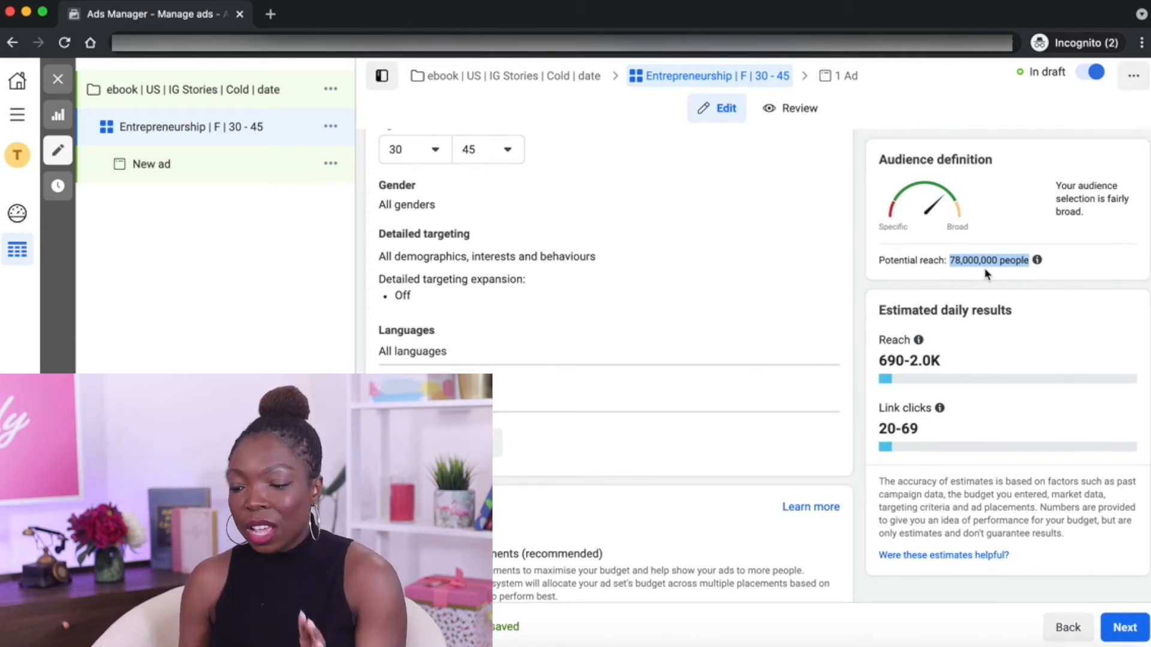
# - Limit the audience's gender to Women and check the updated potential reach
pyautogui.click(856, 293)
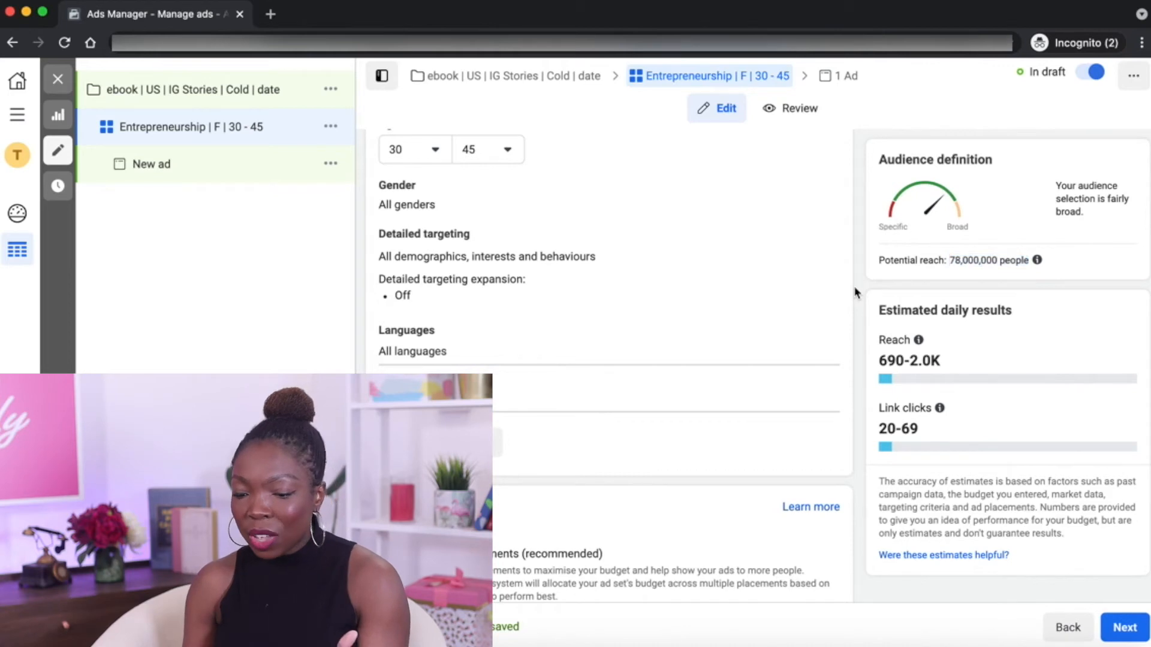
pyautogui.scroll(5, 856, 293)
pyautogui.scroll(-3, 856, 292)
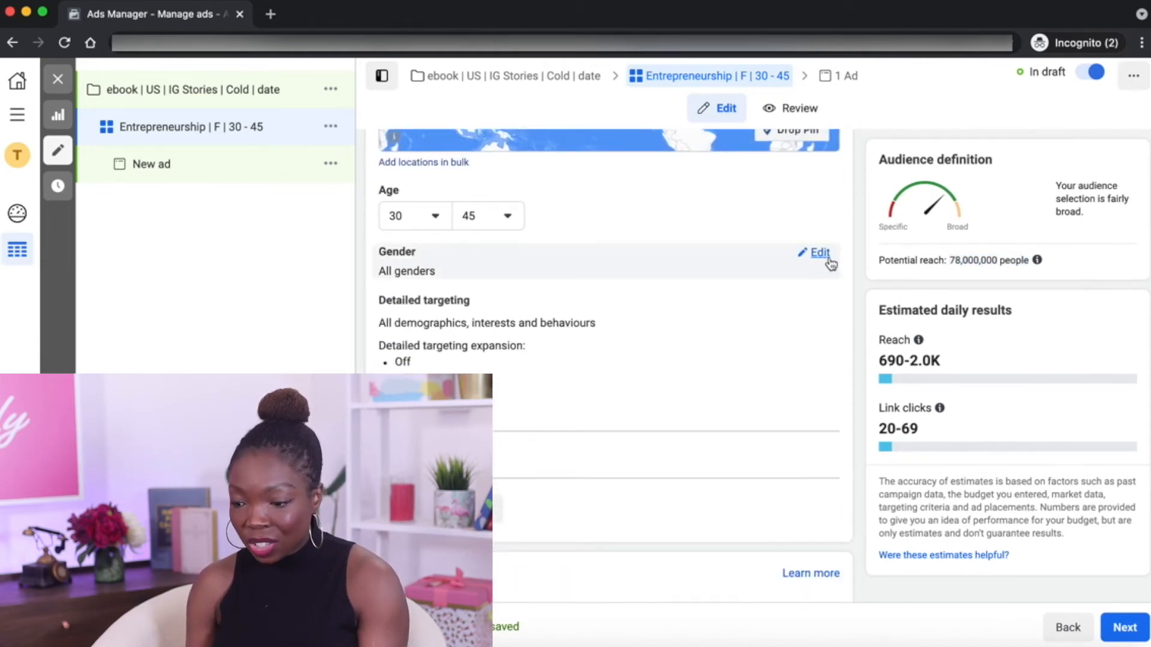
pyautogui.tripleClick(980, 260)
pyautogui.click(864, 288)
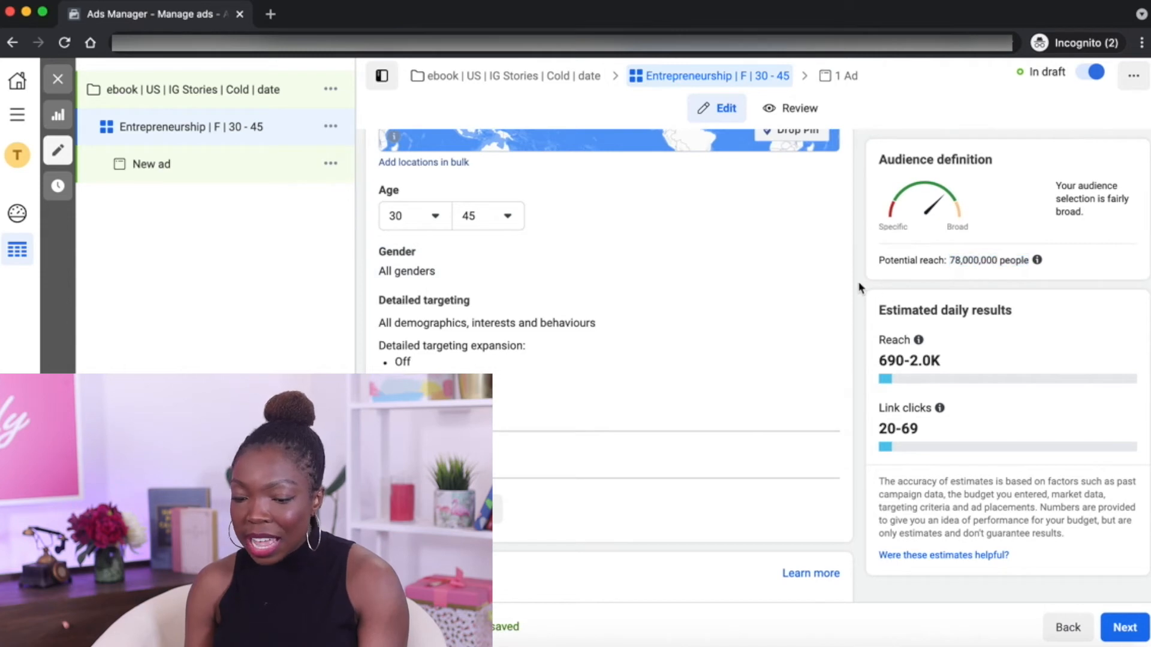
pyautogui.click(816, 264)
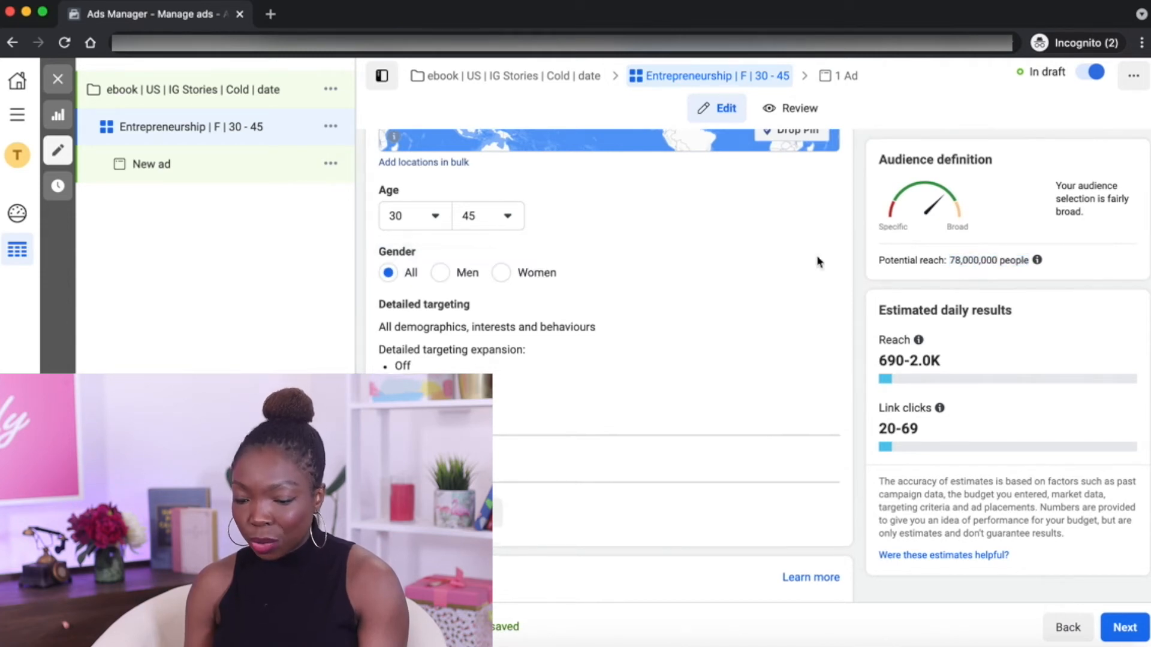
pyautogui.click(501, 274)
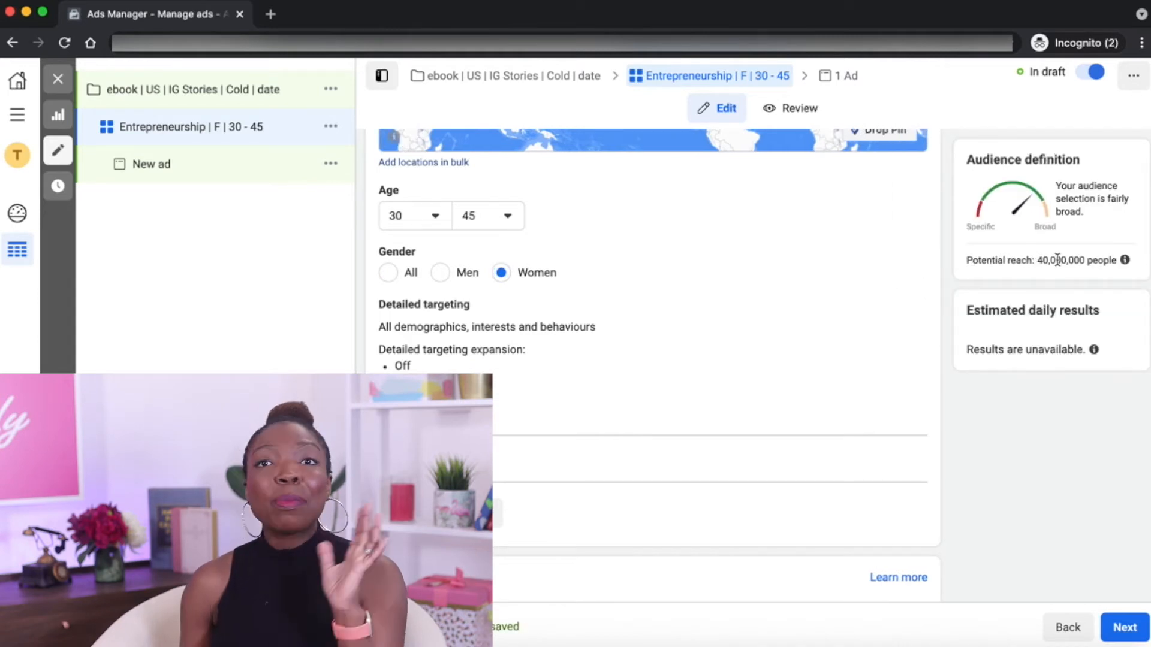
pyautogui.moveTo(1118, 260); pyautogui.dragTo(1031, 263)
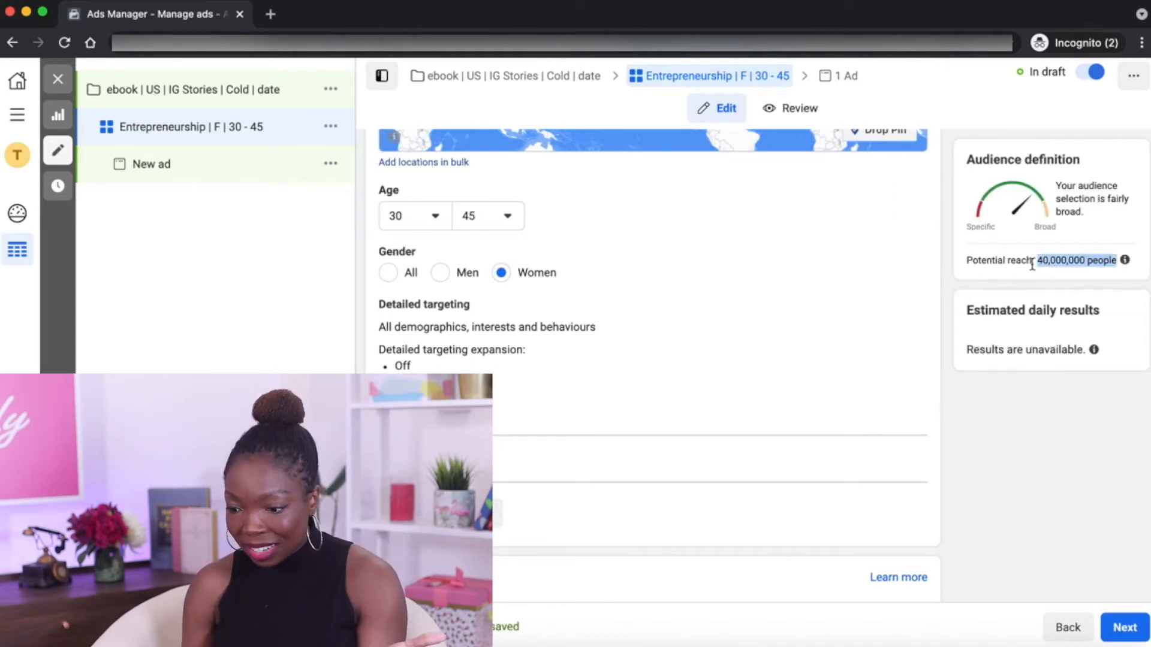
pyautogui.click(943, 299)
# - Add the Entrepreneurship interest from Business and industry to the audience's detailed targeting and check the potential reach
pyautogui.scroll(-2, 950, 285)
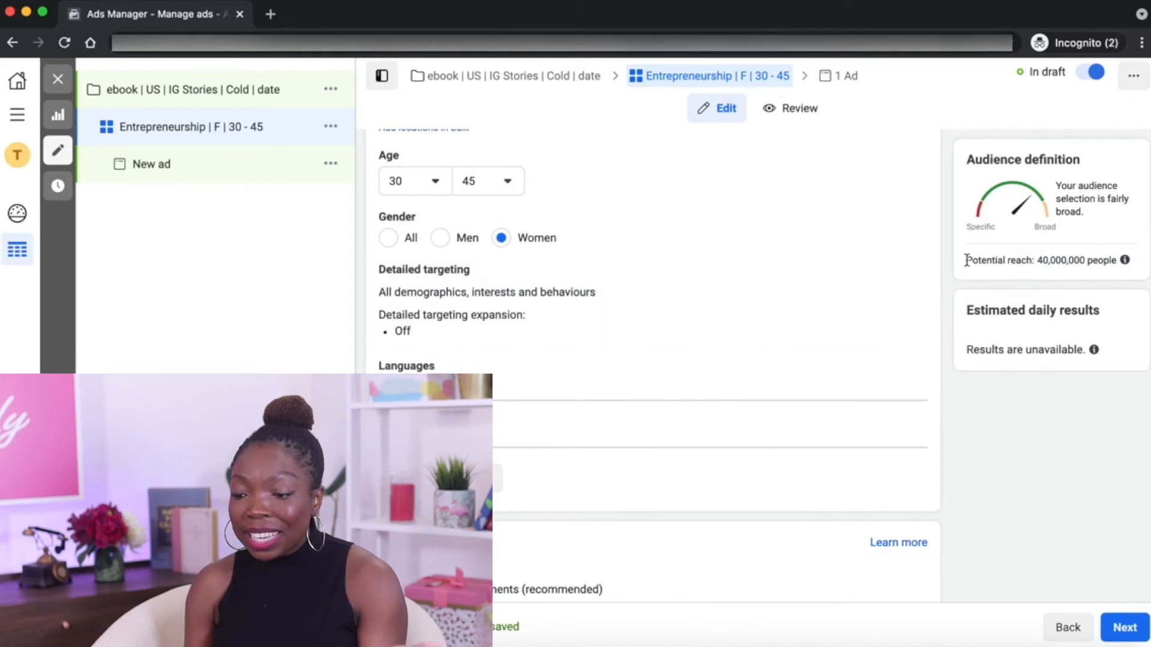
pyautogui.click(907, 274)
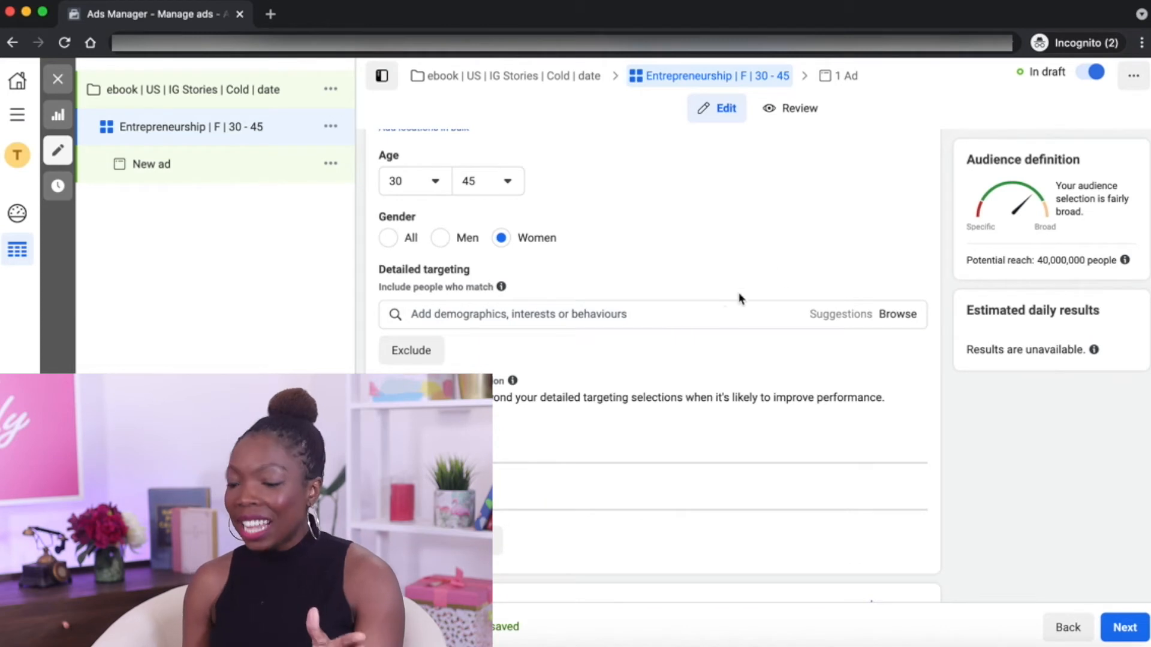
pyautogui.tripleClick(1057, 259)
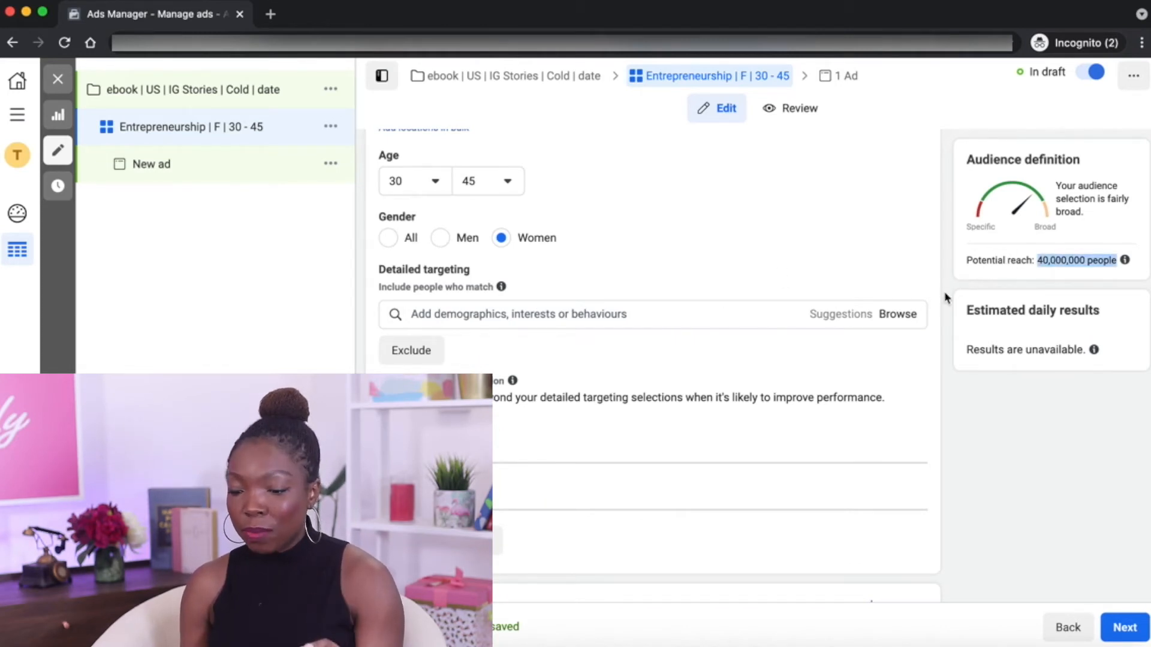
pyautogui.click(903, 294)
pyautogui.click(460, 313)
pyautogui.write('entrepreneurship')
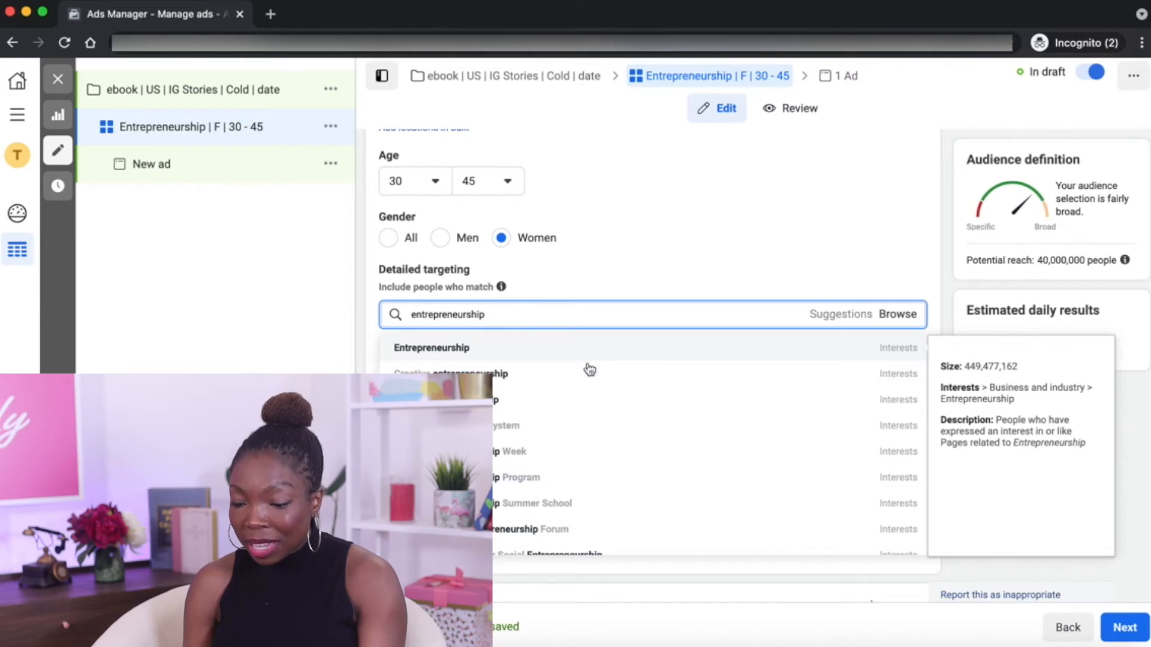
pyautogui.scroll(-3, 592, 457)
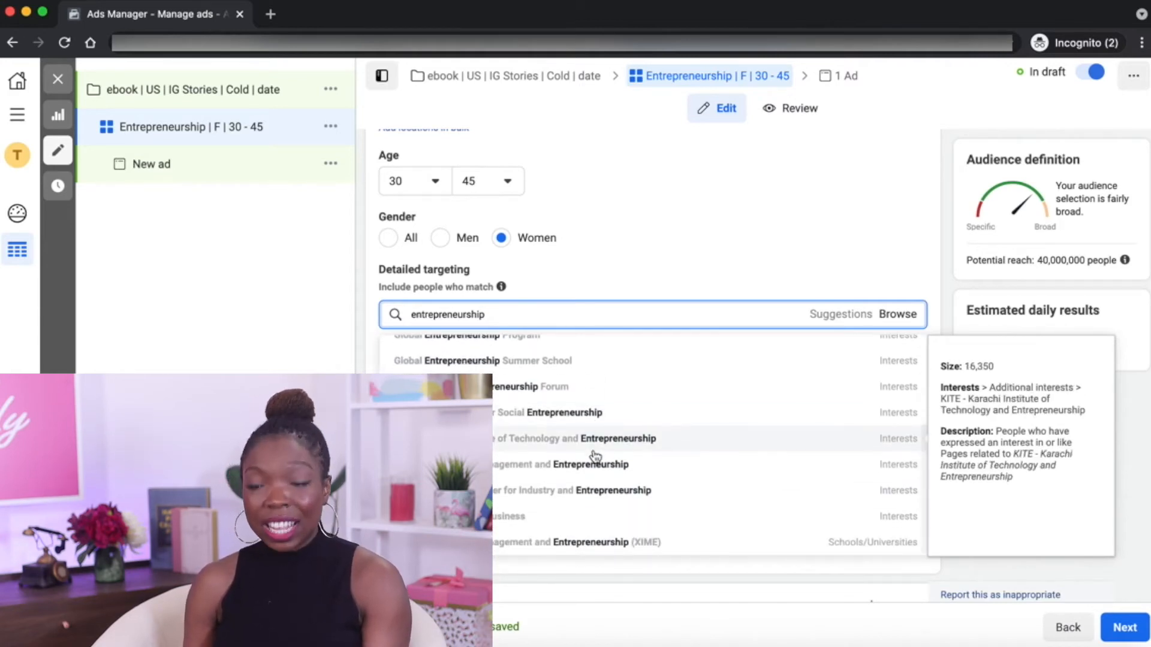
pyautogui.scroll(4, 592, 457)
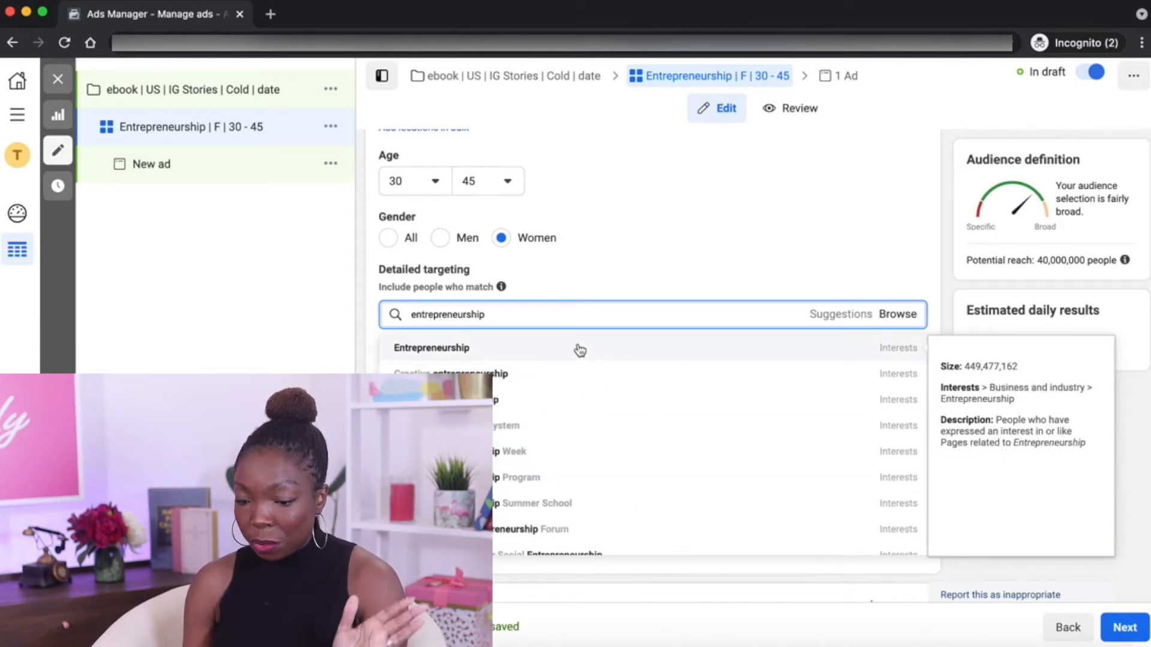
pyautogui.click(580, 350)
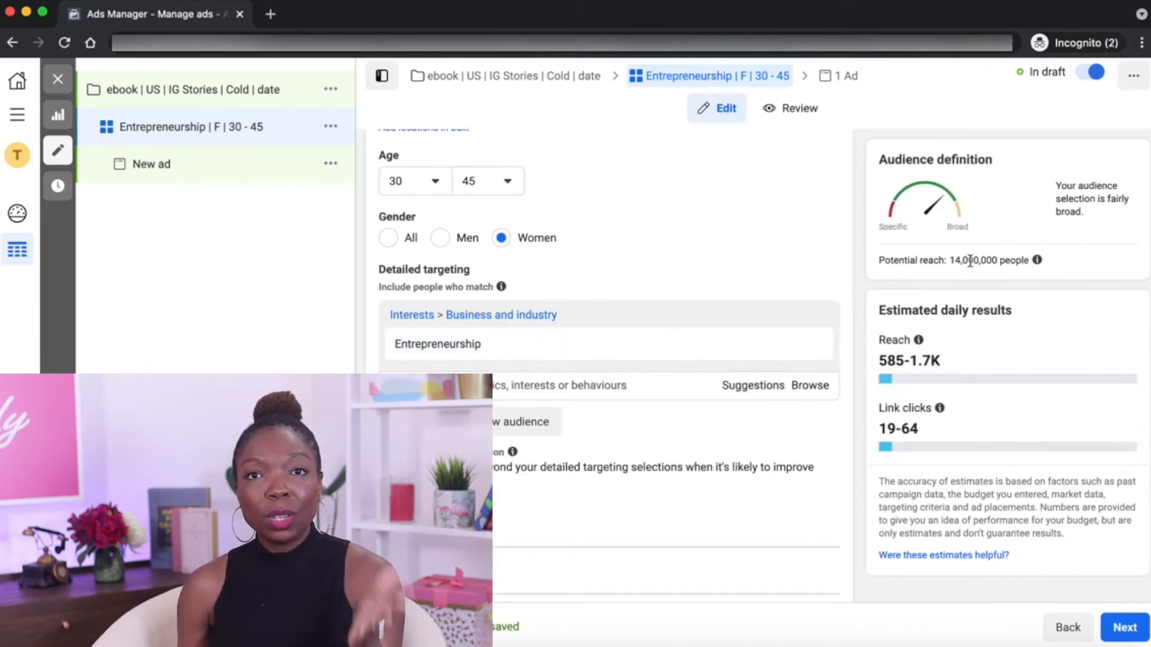
pyautogui.tripleClick(970, 262)
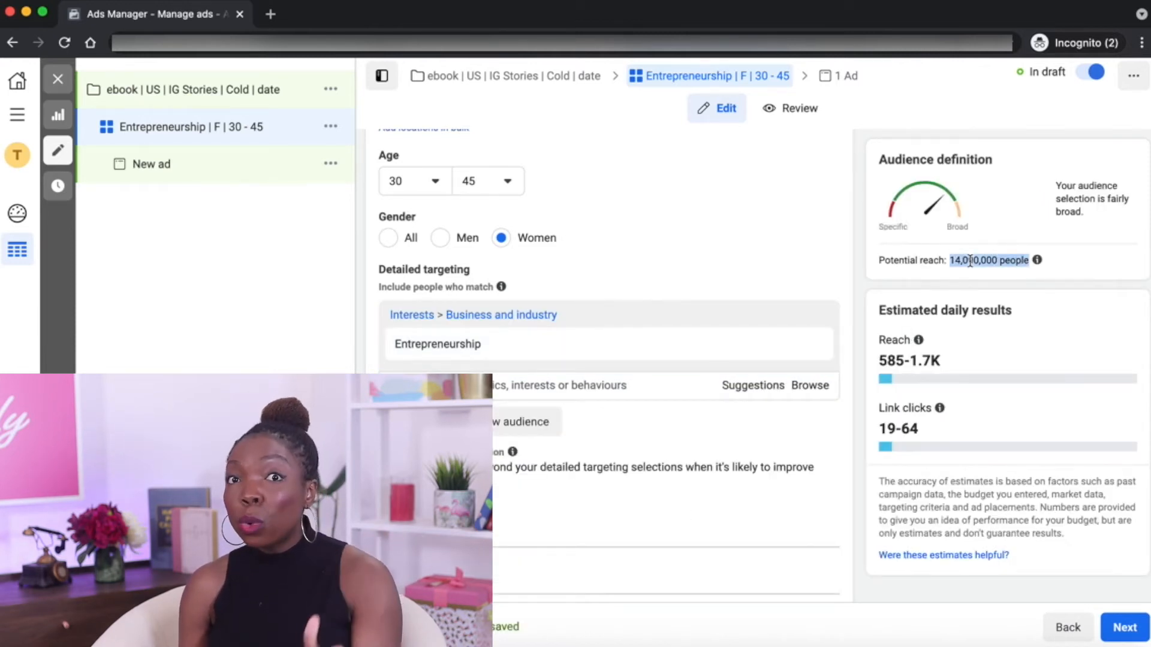
pyautogui.click(854, 342)
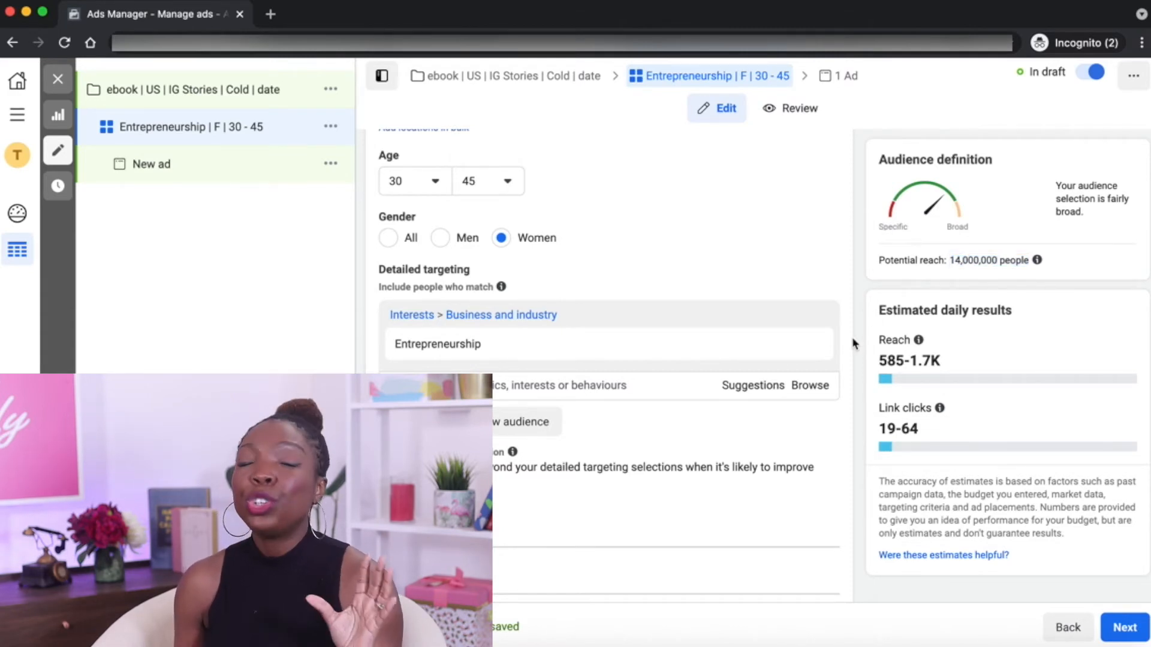
# - Narrow the audience by adding a second condition that people must also match in the detailed targeting
pyautogui.scroll(-3, 854, 342)
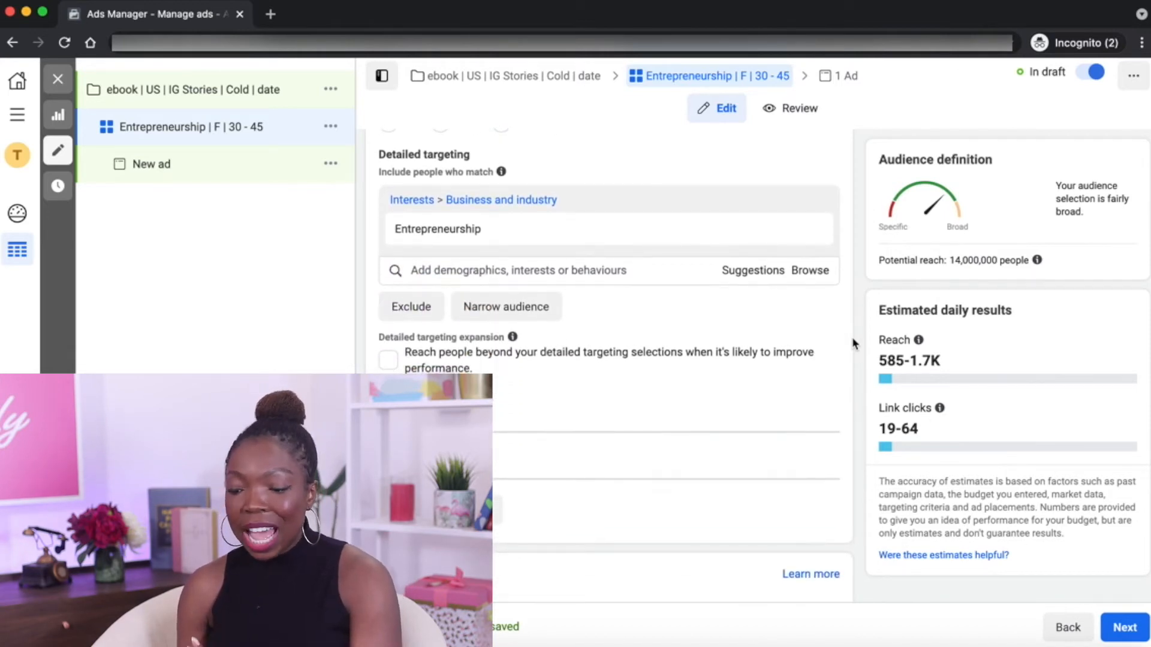
pyautogui.scroll(1, 853, 343)
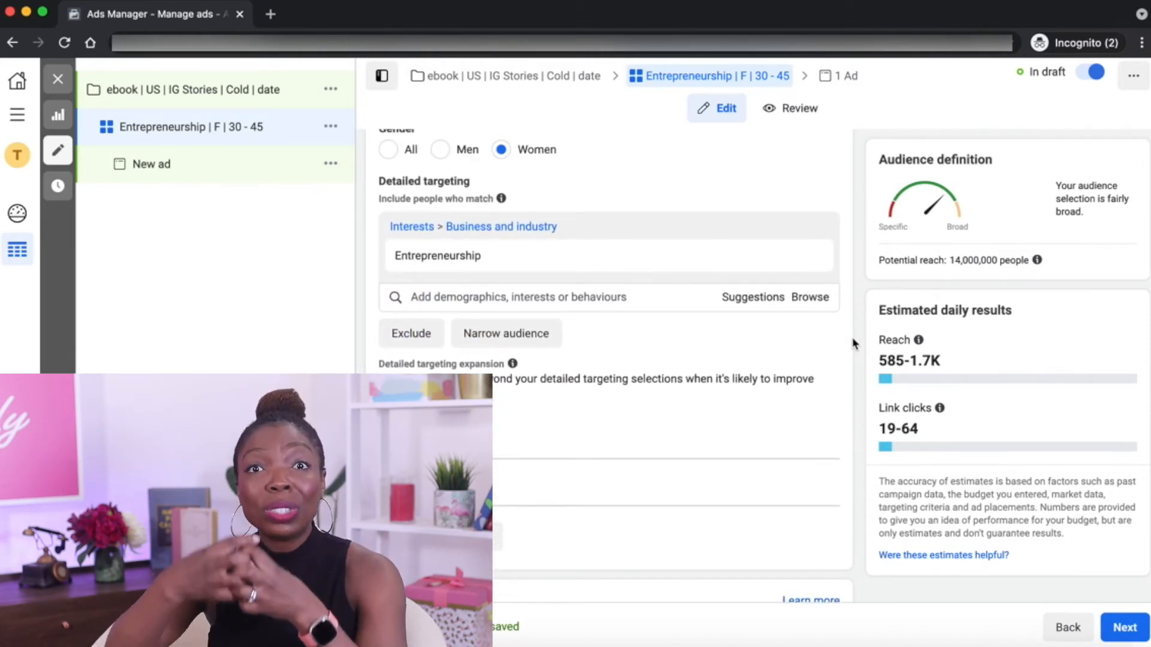
pyautogui.scroll(1, 810, 343)
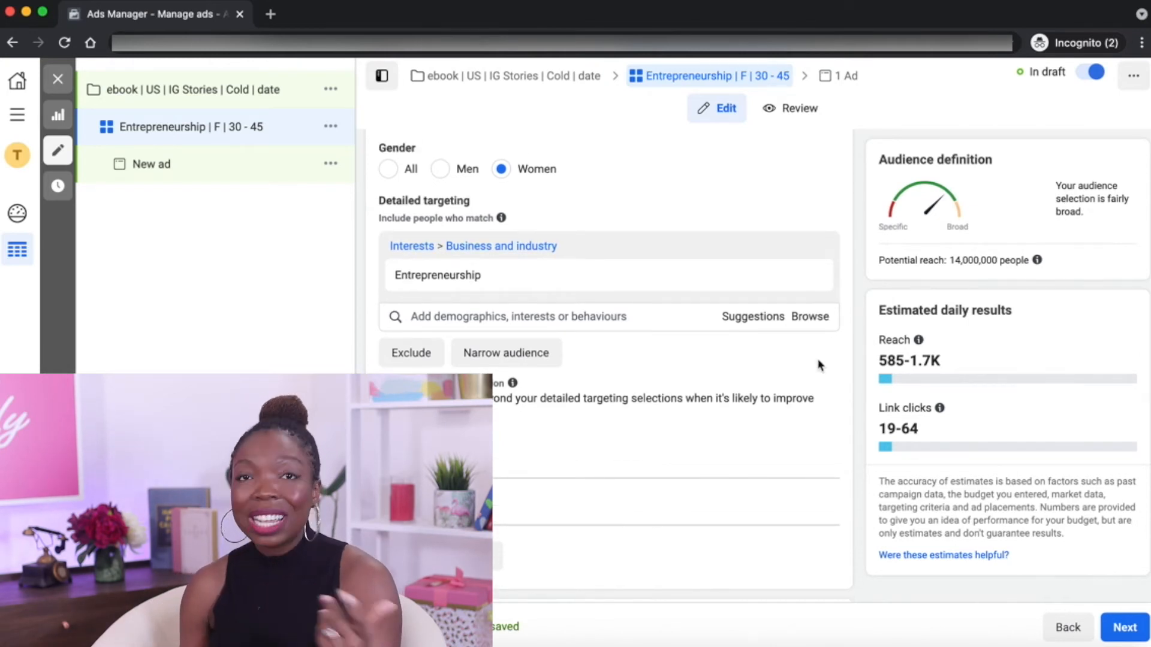
pyautogui.scroll(-1, 847, 411)
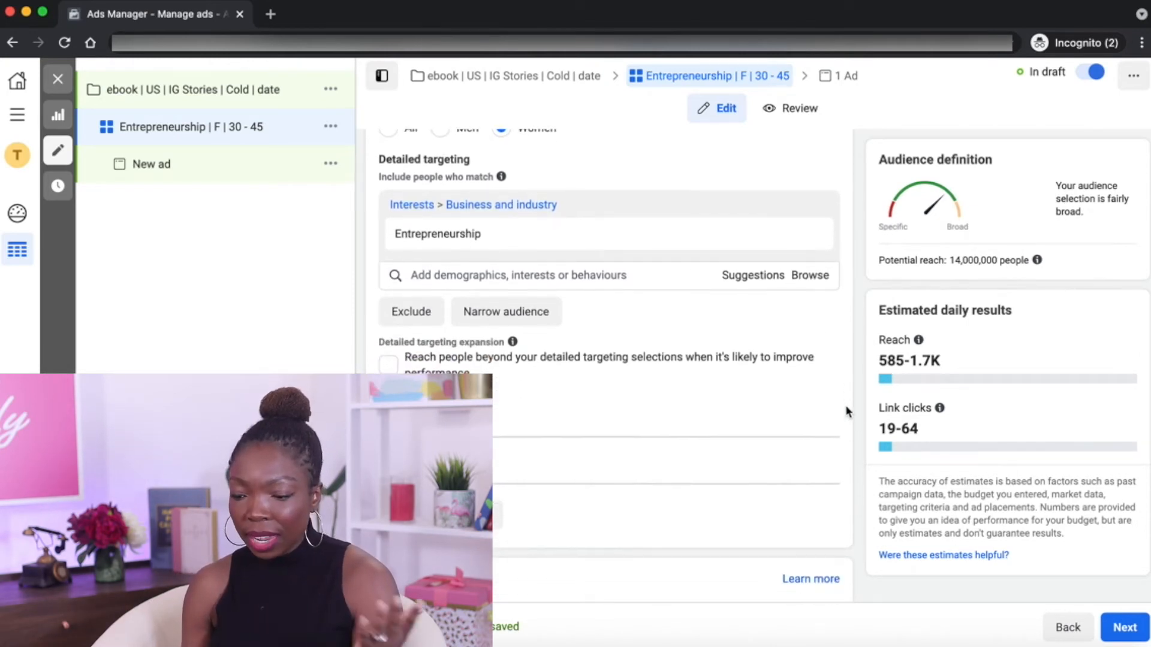
pyautogui.moveTo(411, 245)
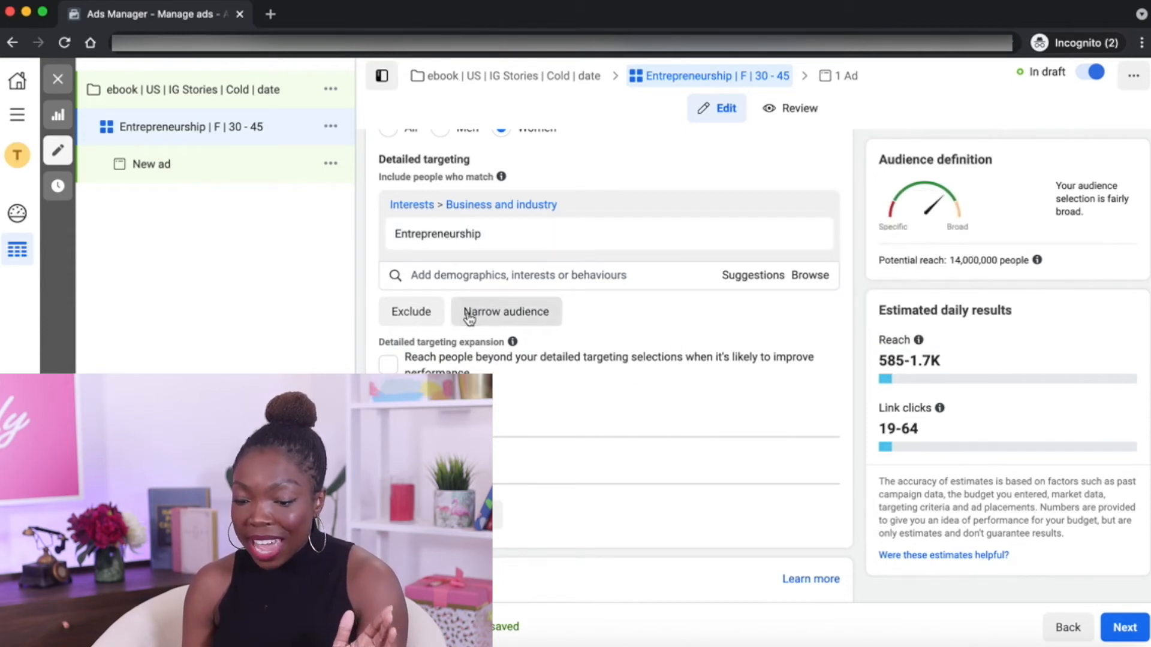
pyautogui.click(485, 318)
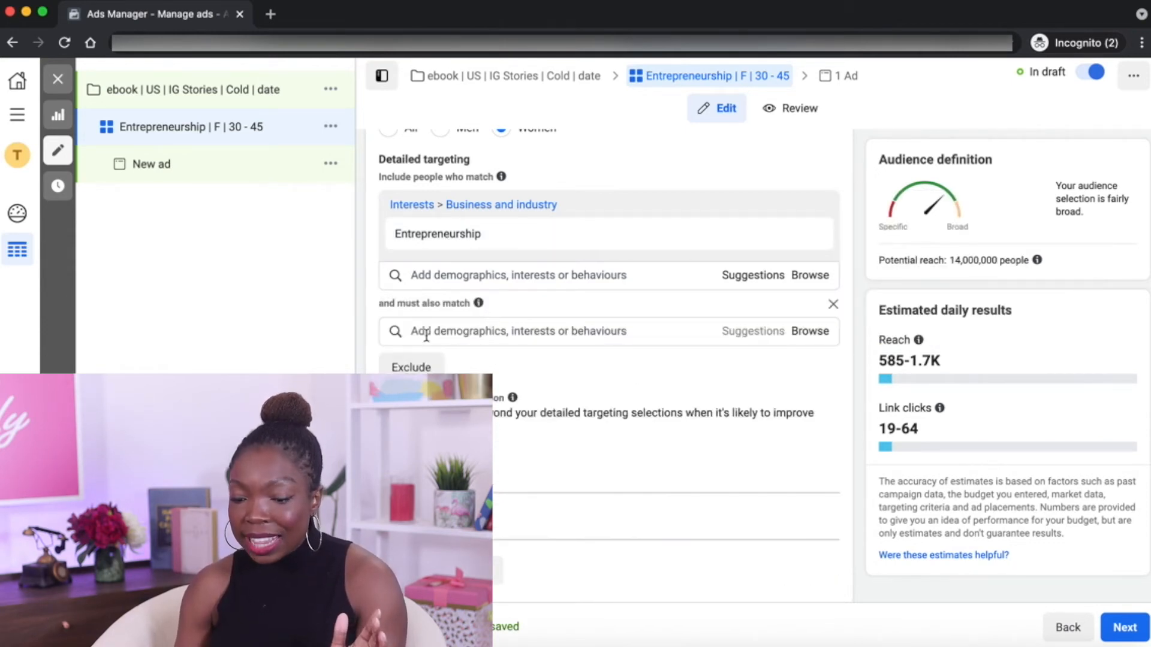
pyautogui.tripleClick(382, 303)
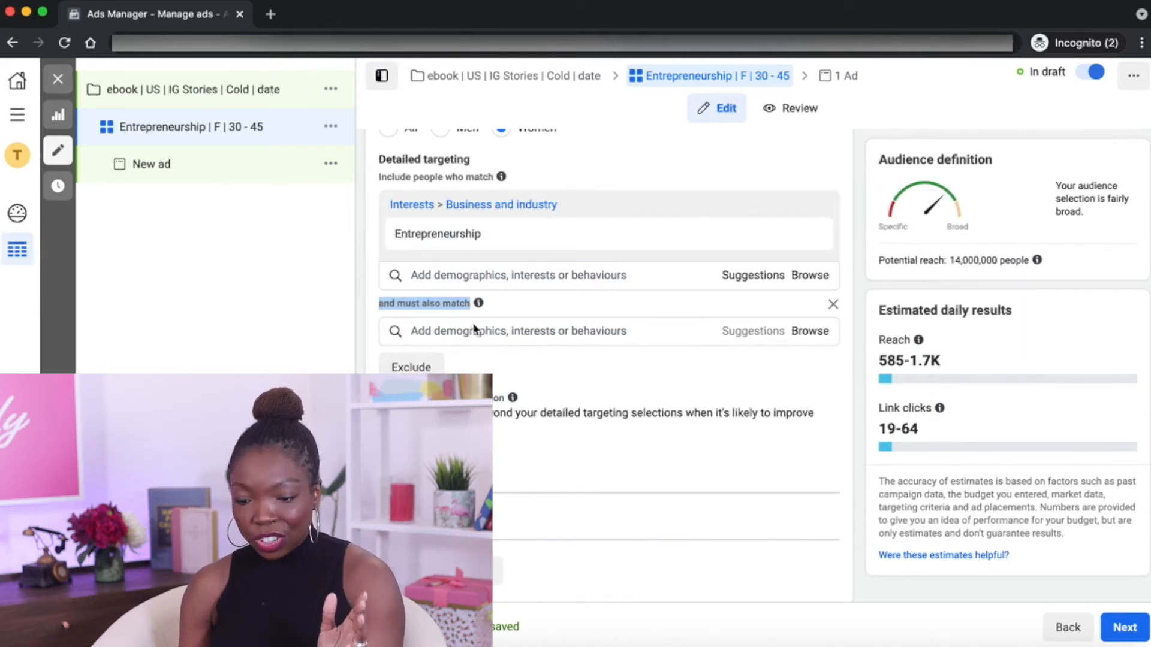
# - Require people to also match the Small business owners behaviour and check the potential reach
pyautogui.click(476, 331)
pyautogui.write('small')
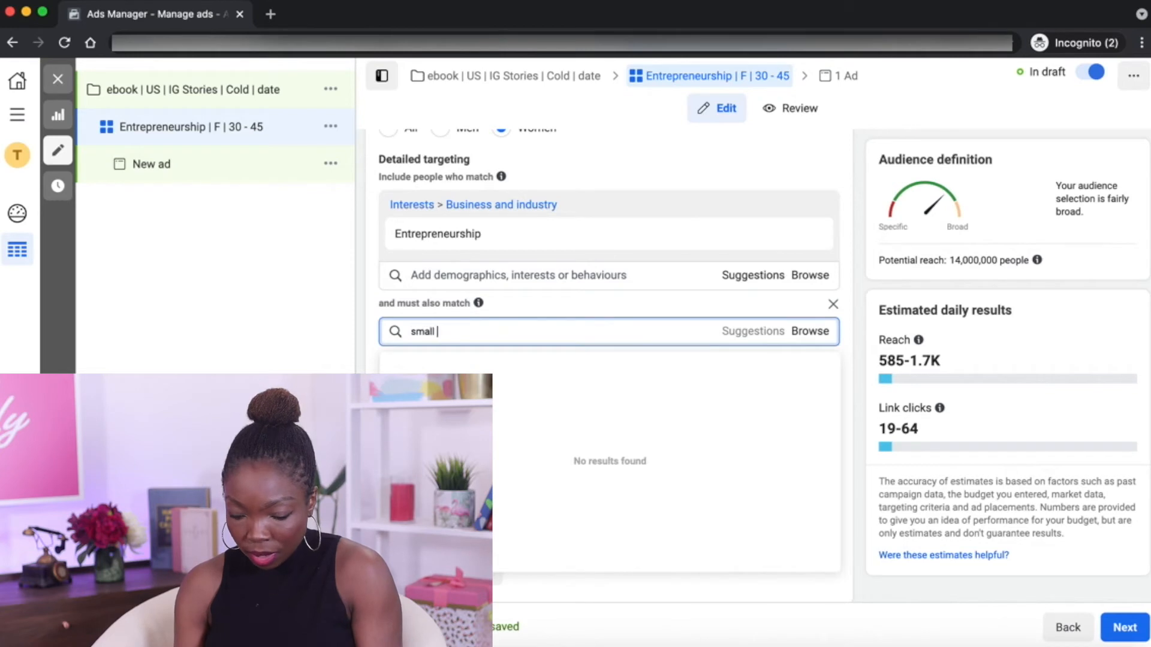
pyautogui.write(' business')
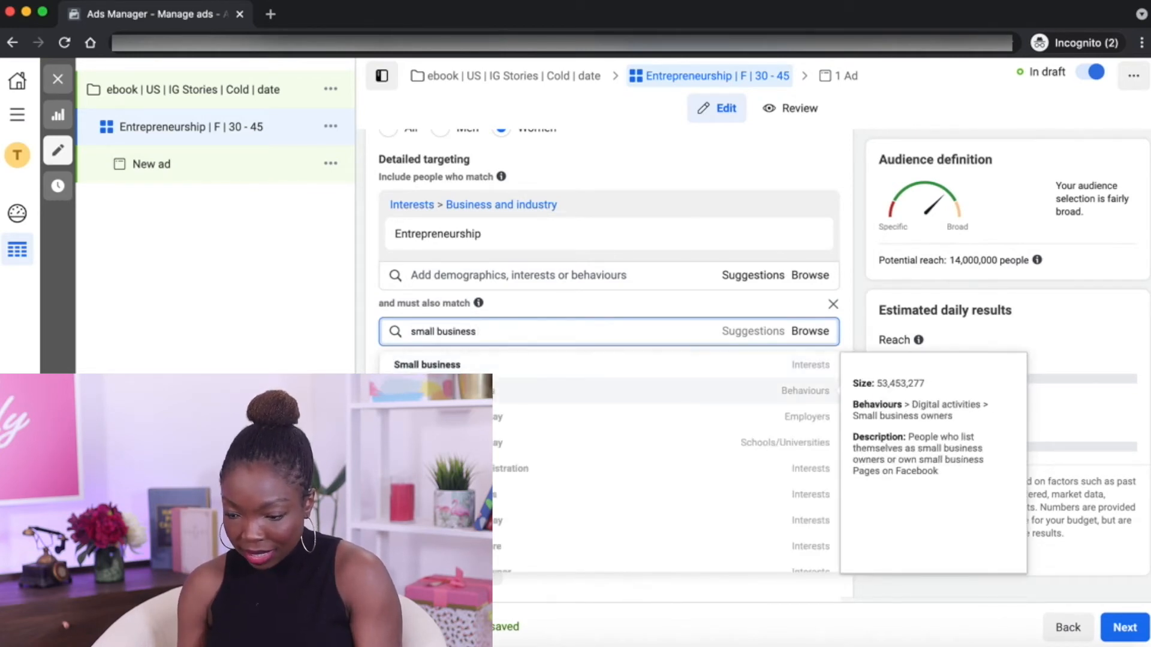
pyautogui.click(549, 393)
pyautogui.click(896, 302)
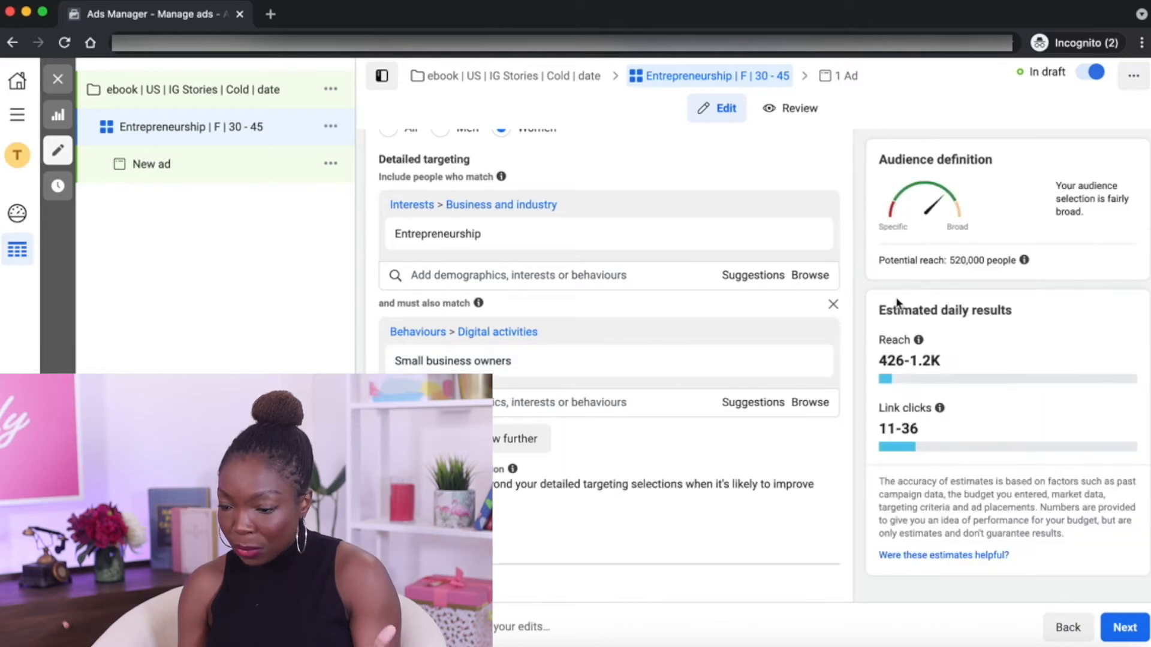
pyautogui.tripleClick(970, 262)
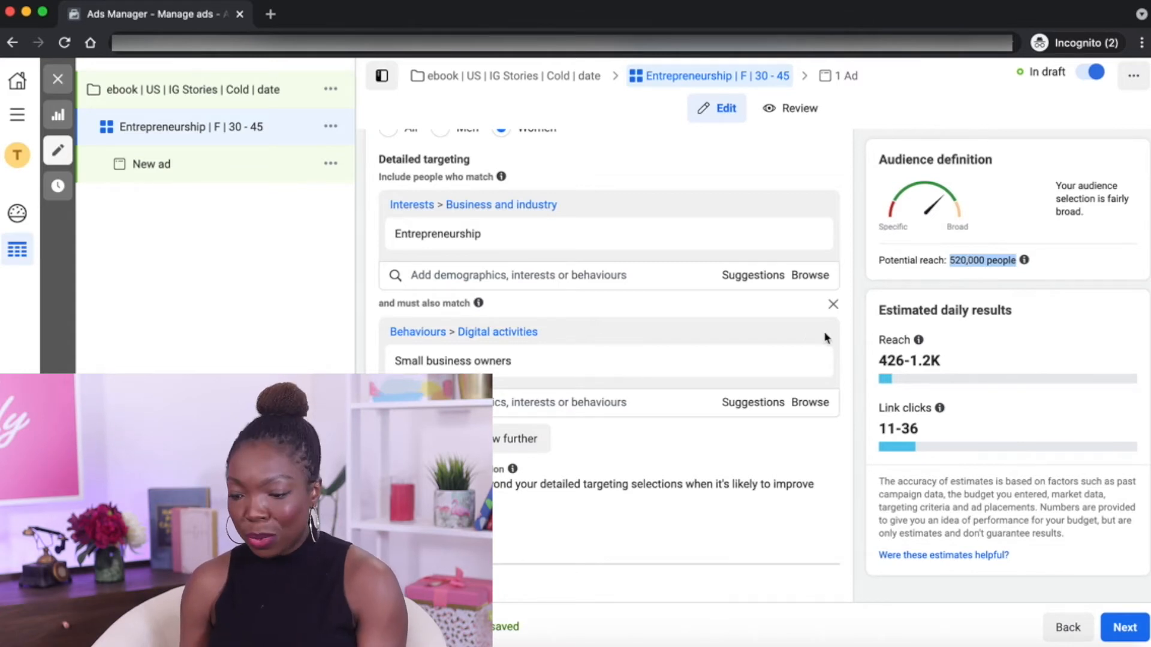
pyautogui.click(862, 343)
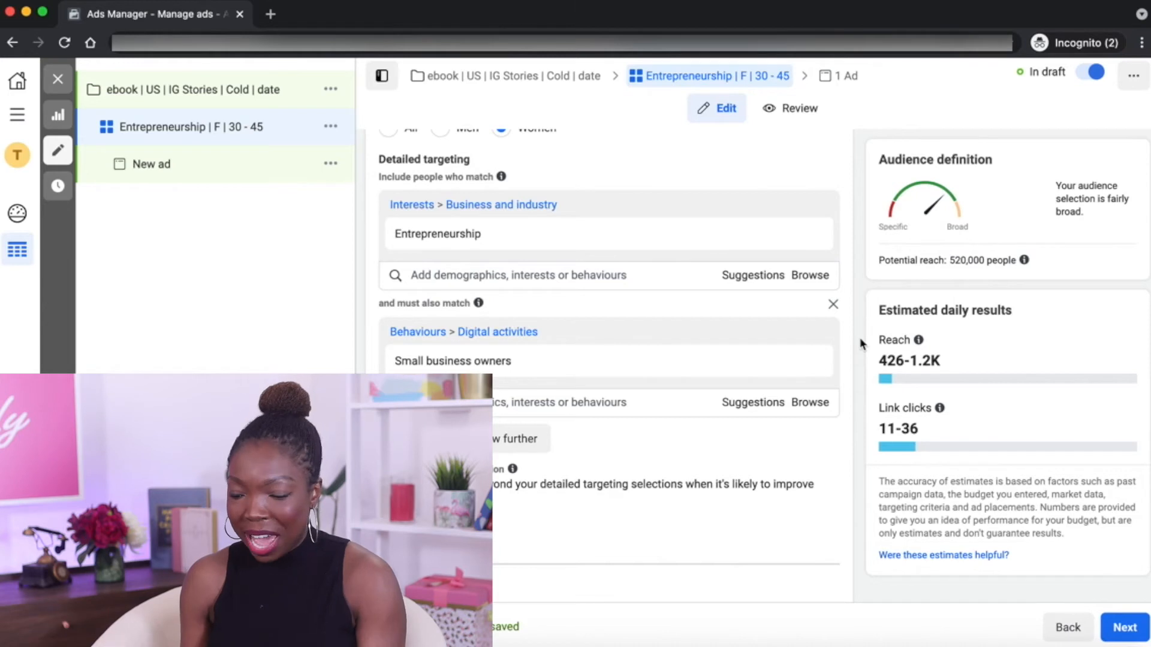
# - Switch the ad set from automatic to manual placements
pyautogui.scroll(-3, 861, 344)
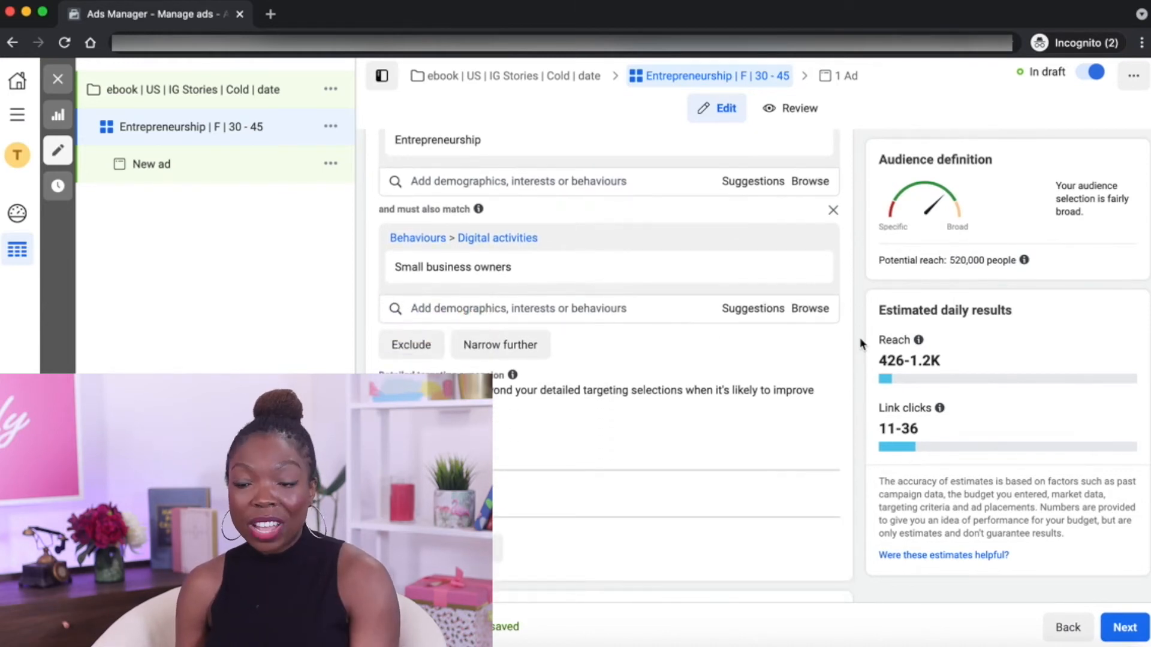
pyautogui.scroll(-10, 861, 343)
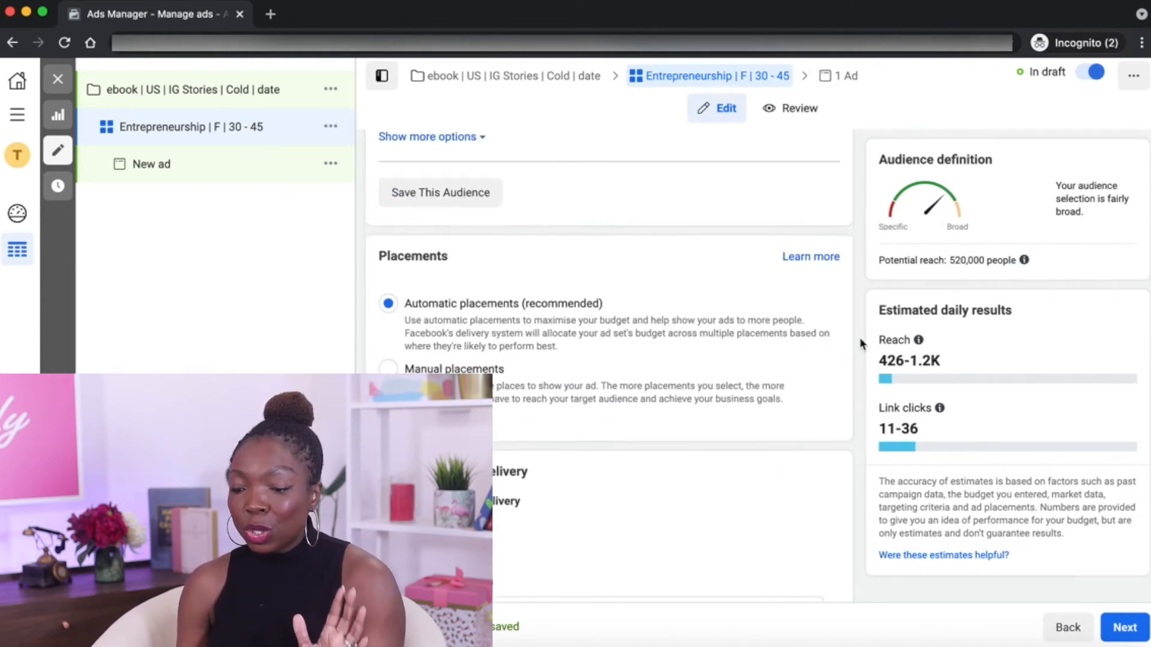
pyautogui.scroll(-2, 862, 344)
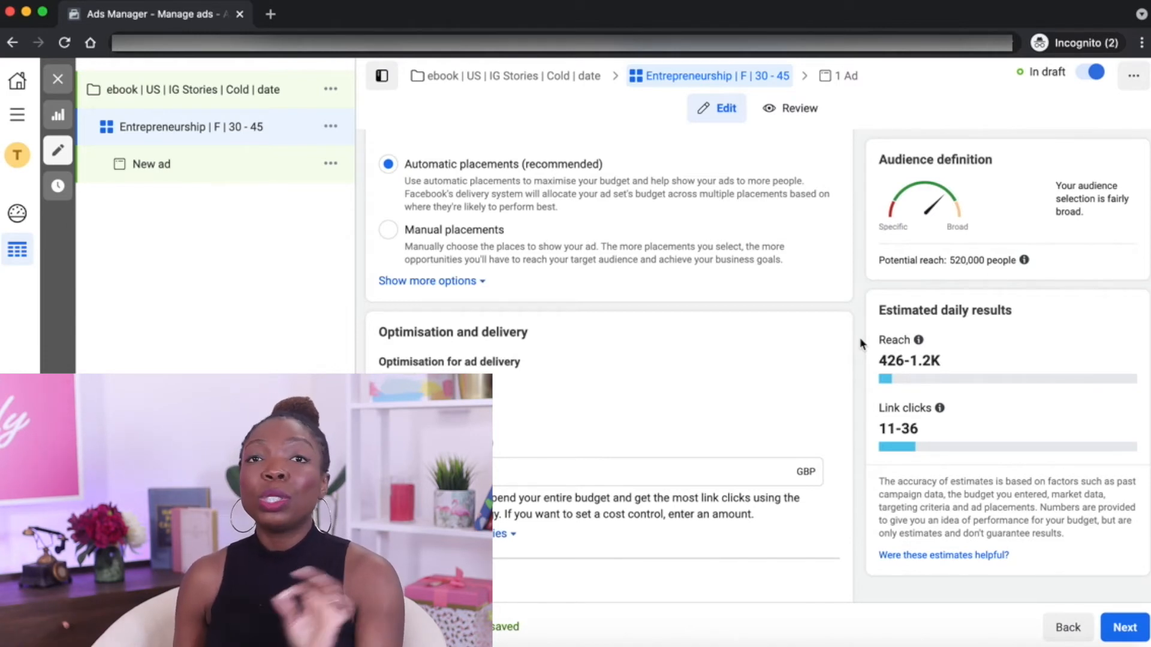
pyautogui.scroll(3, 860, 343)
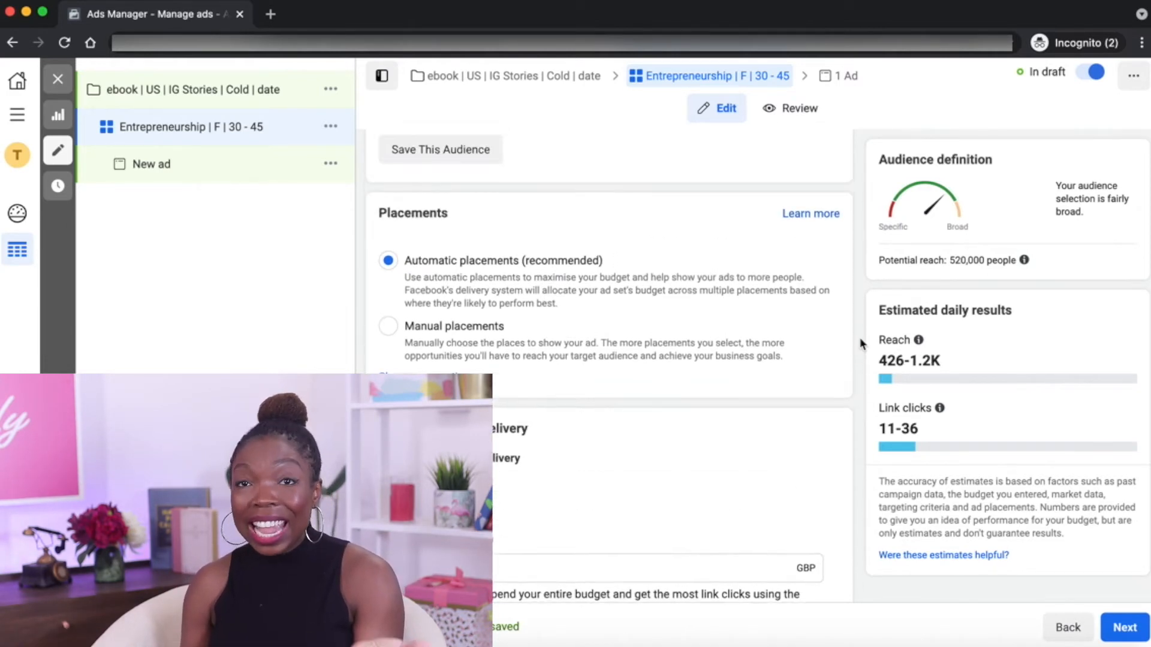
pyautogui.scroll(-1, 860, 344)
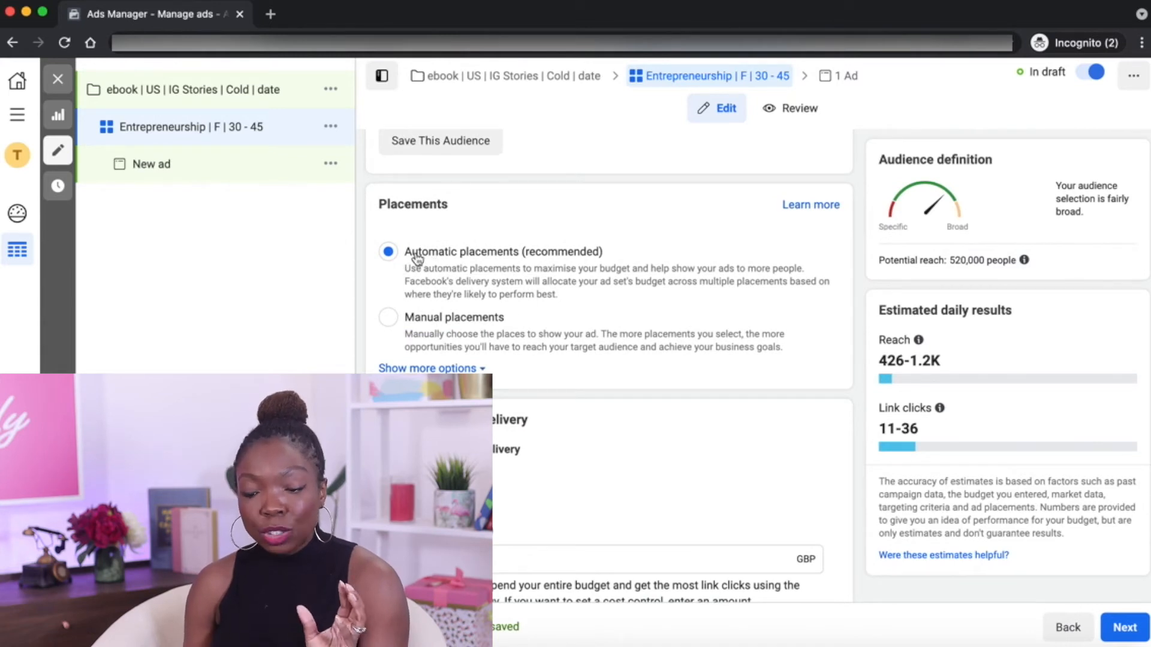
pyautogui.click(389, 320)
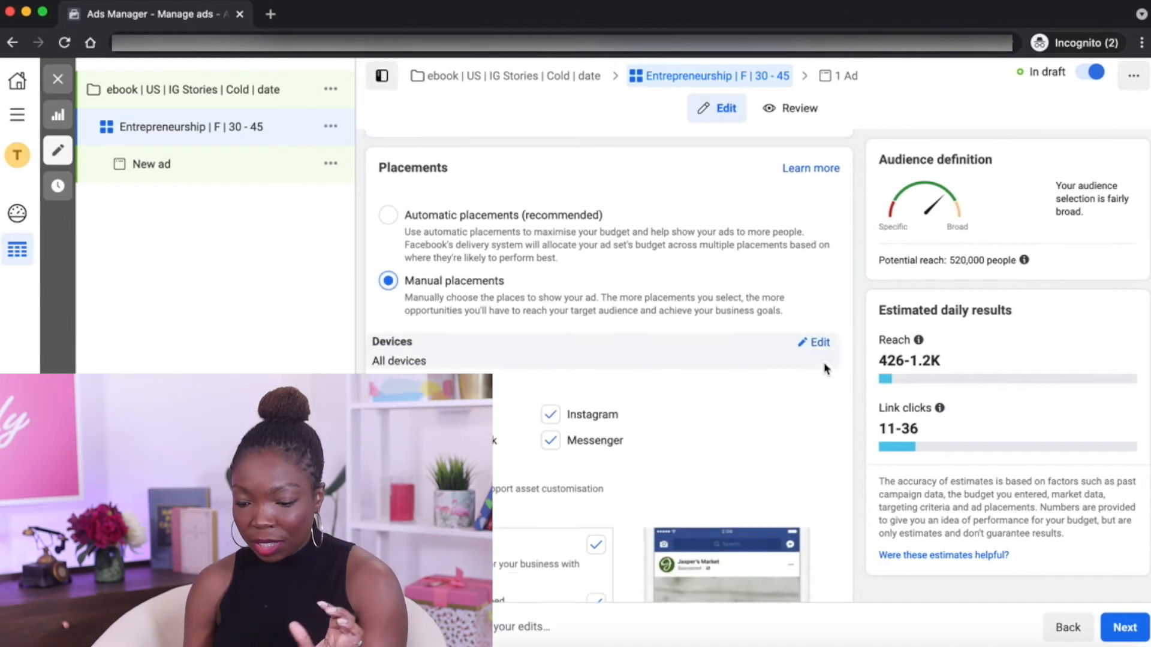
# - Restrict the ad set's devices to Mobile only by excluding Desktop
pyautogui.scroll(-5, 688, 298)
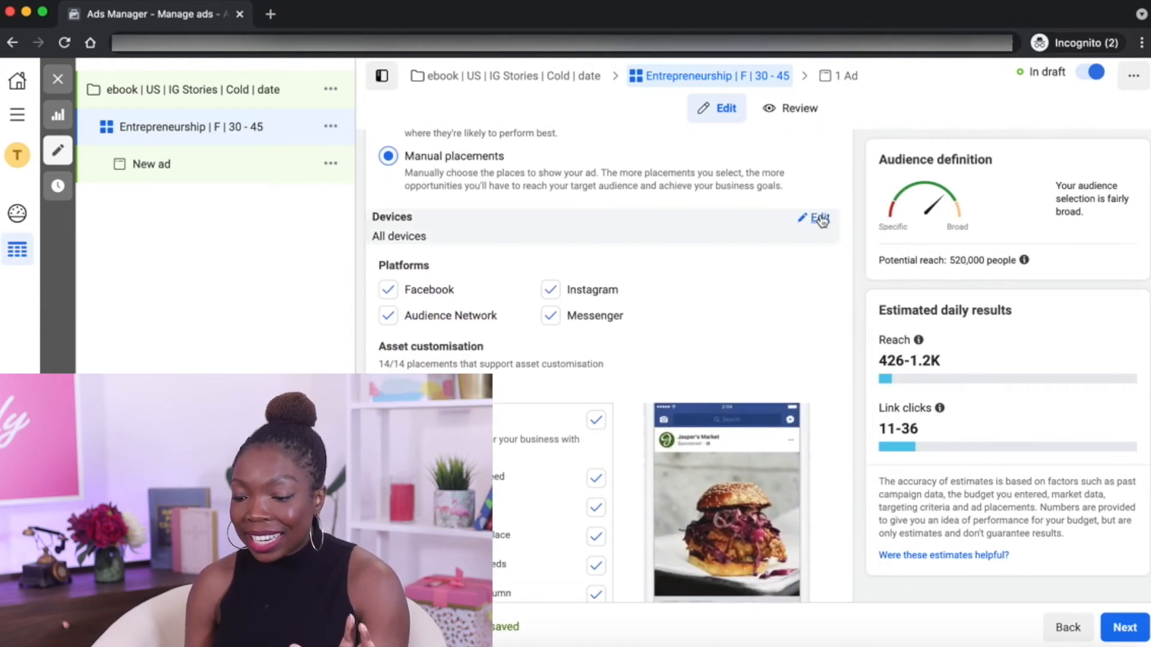
pyautogui.click(816, 218)
pyautogui.click(823, 247)
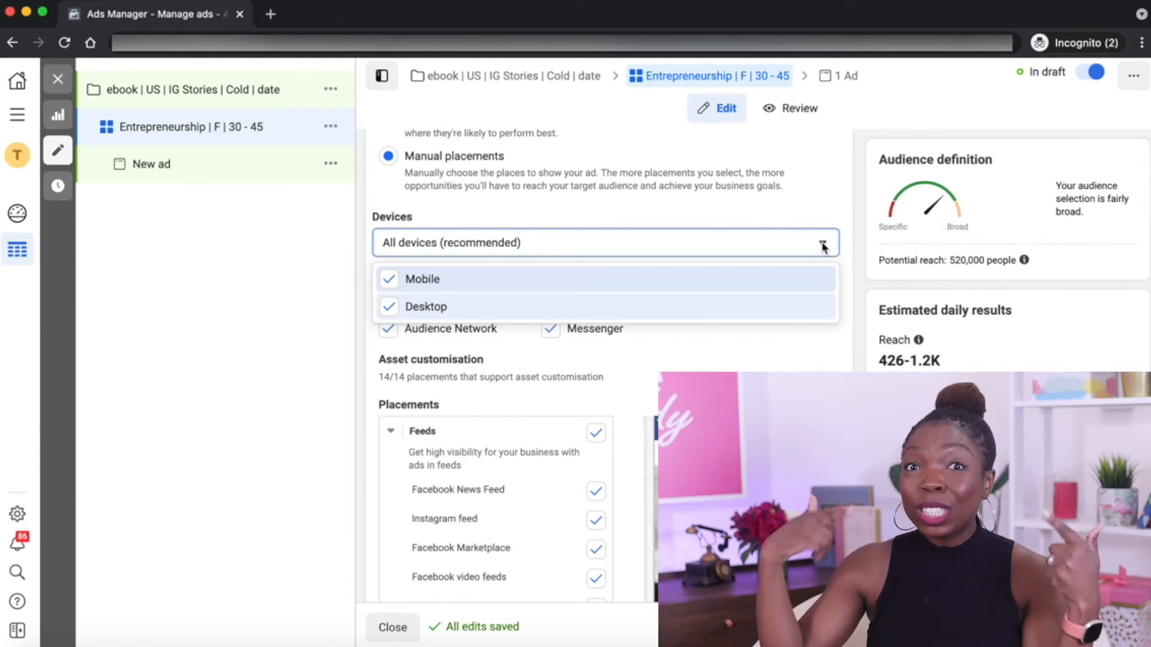
pyautogui.click(415, 308)
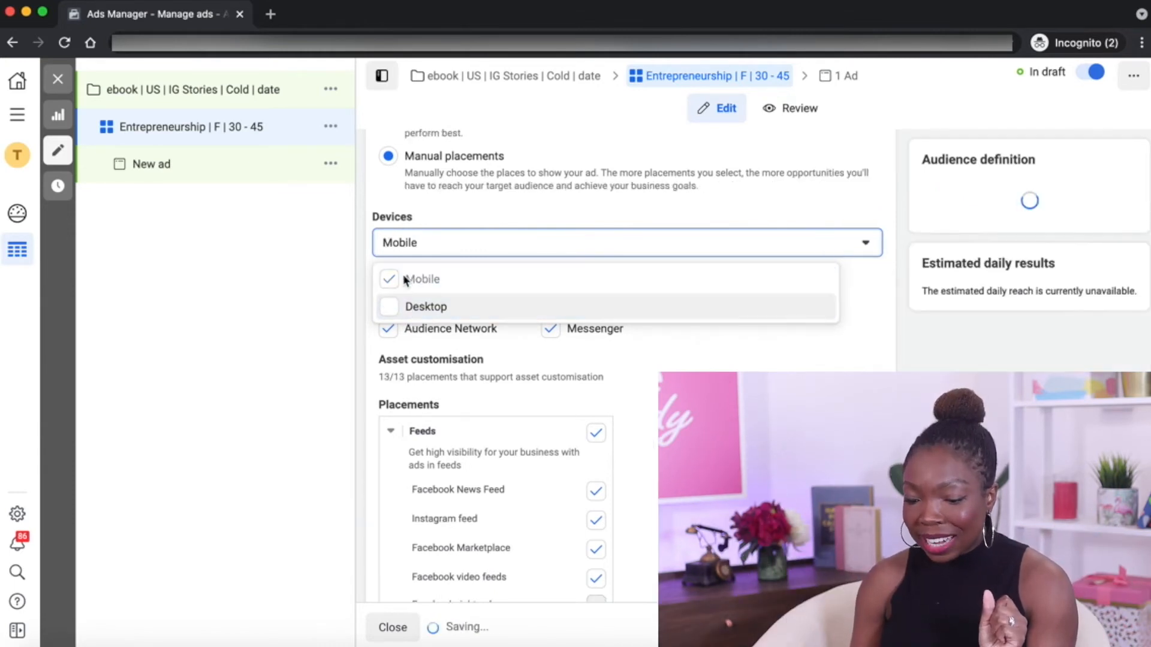
pyautogui.click(895, 259)
# - Exclude the Messenger, Audience Network and Facebook platforms so that only Instagram stays selected
pyautogui.scroll(-3, 828, 329)
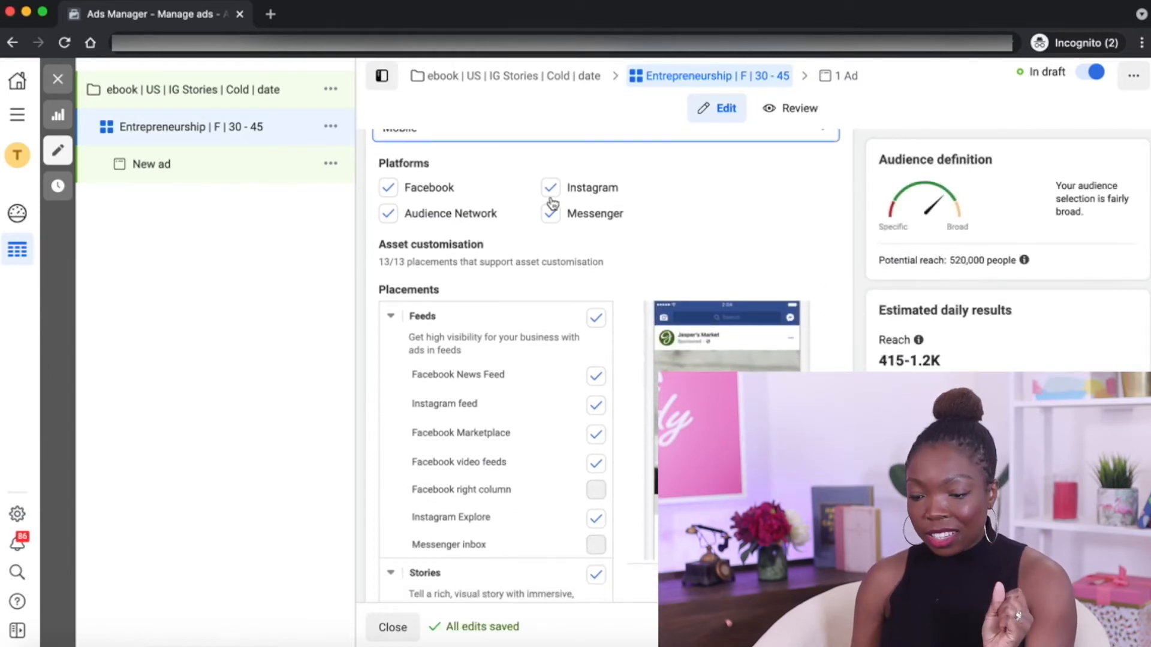
pyautogui.click(551, 218)
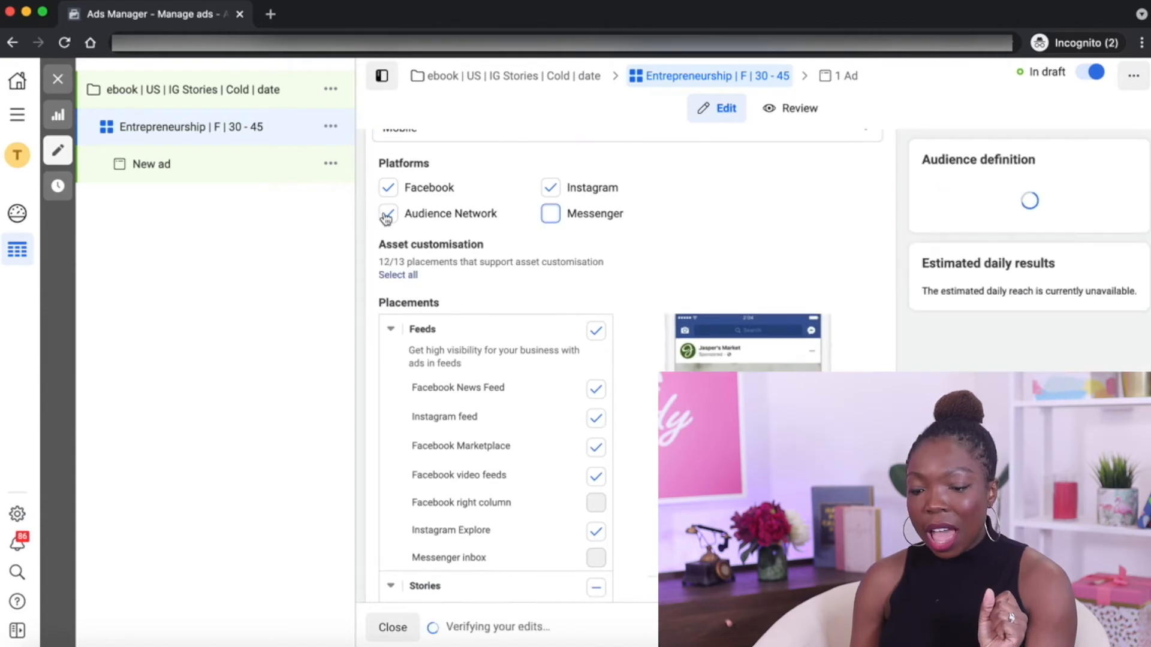
pyautogui.click(387, 216)
pyautogui.click(388, 189)
# - Remove Instagram feed and Instagram Explore from the placements, keeping only Instagram Stories
pyautogui.scroll(-3, 850, 248)
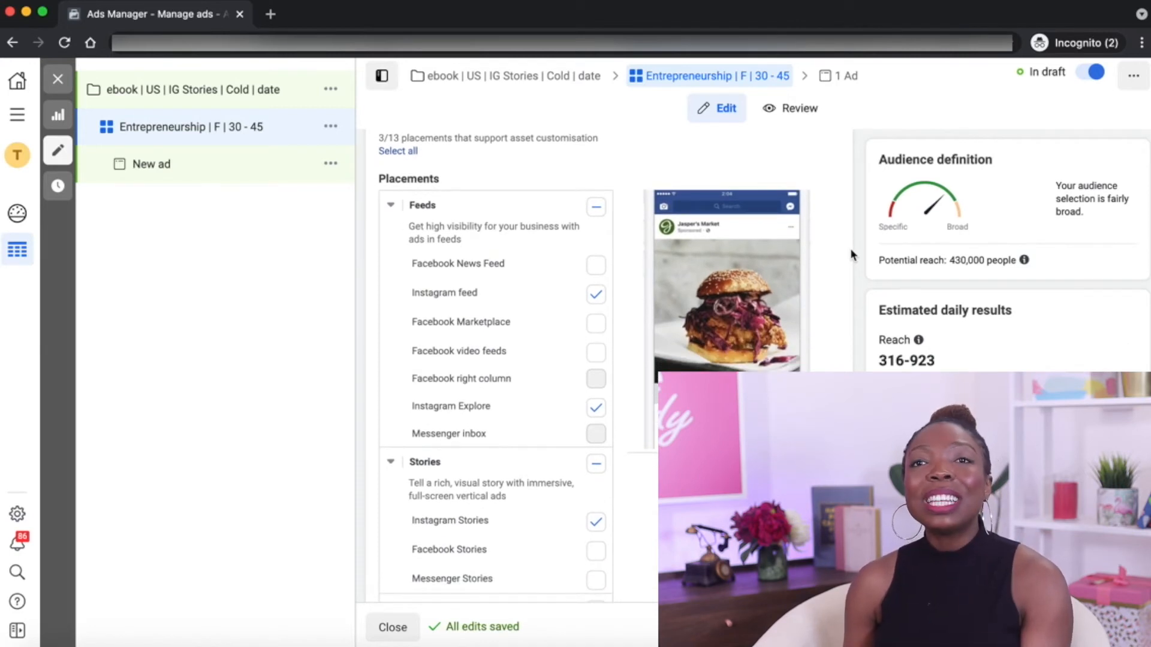
pyautogui.scroll(-2, 851, 254)
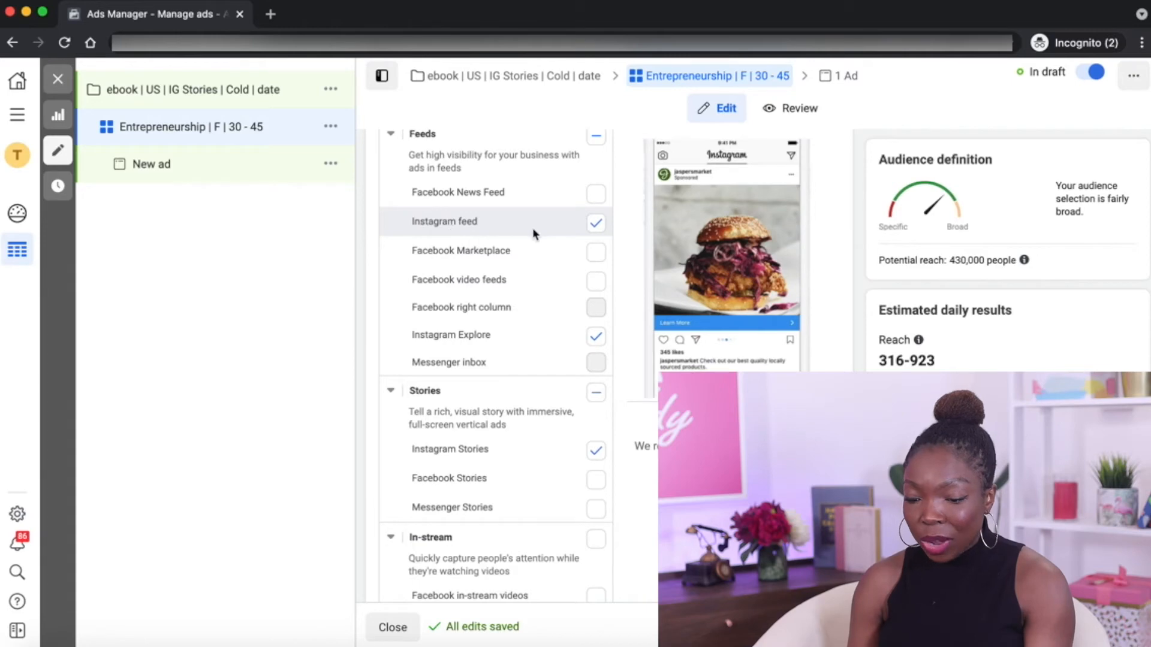
pyautogui.scroll(-3, 506, 347)
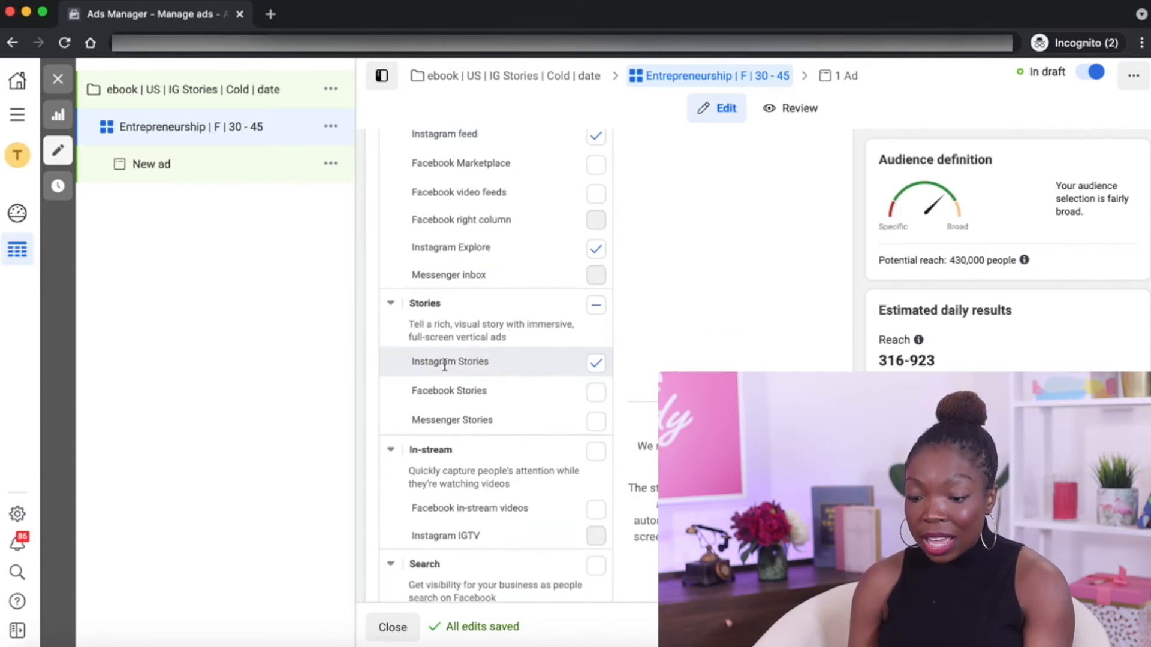
pyautogui.scroll(-10, 536, 376)
pyautogui.scroll(11, 535, 377)
pyautogui.scroll(2, 535, 377)
pyautogui.scroll(-1, 535, 377)
pyautogui.scroll(1, 535, 376)
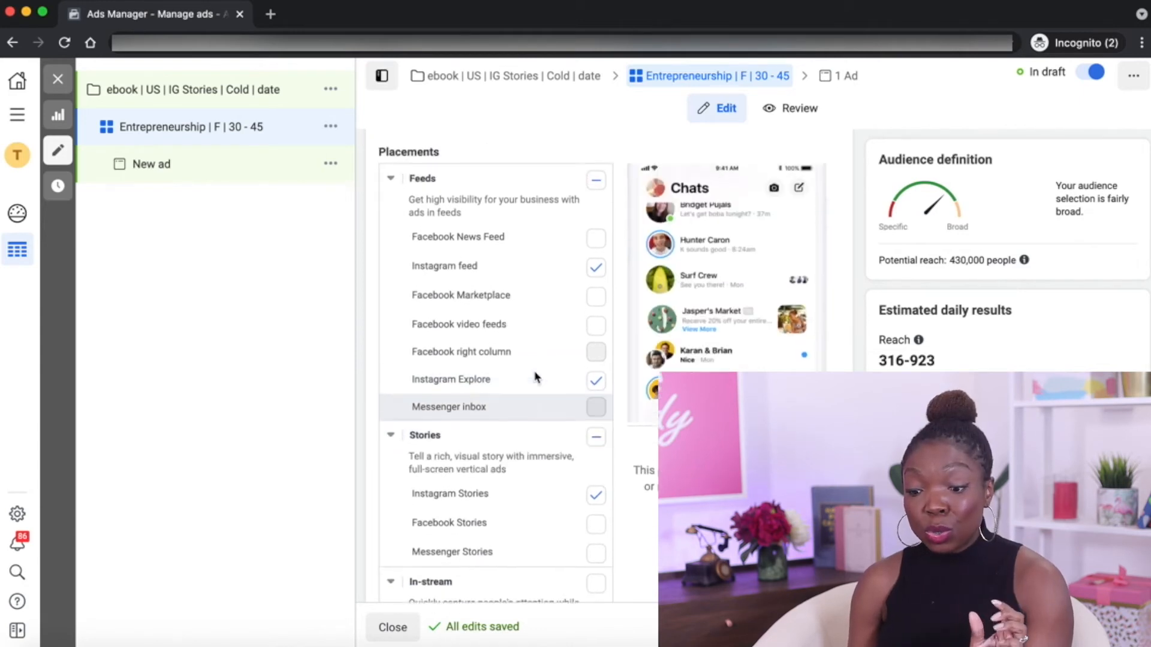
pyautogui.click(593, 274)
pyautogui.scroll(-1, 532, 335)
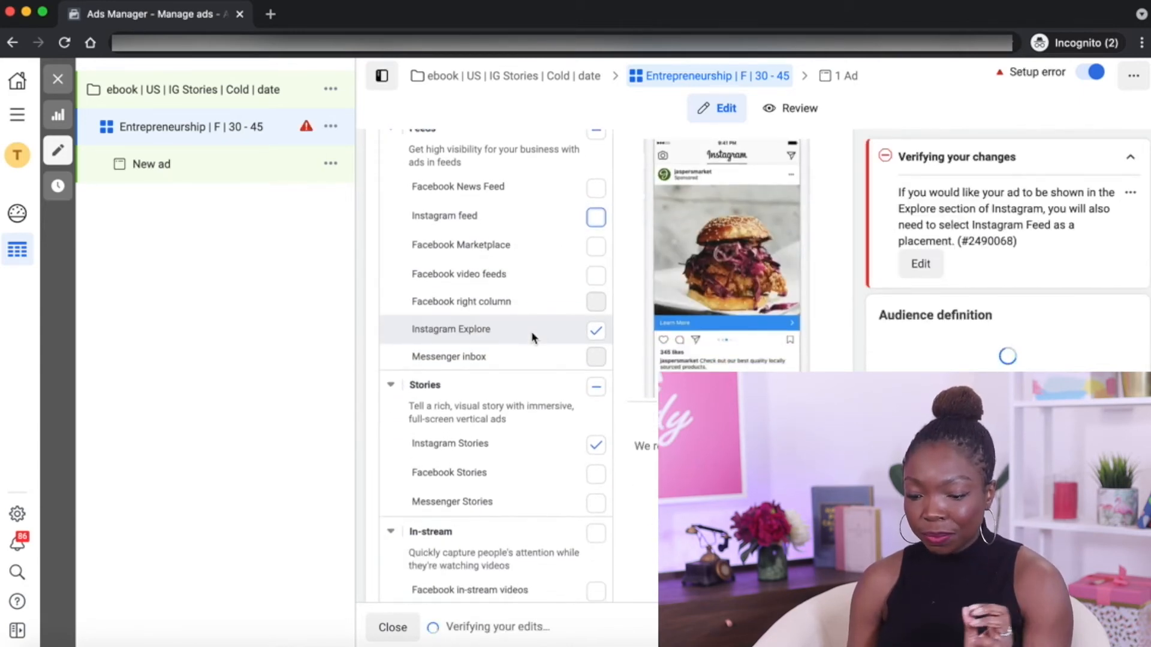
pyautogui.click(597, 333)
pyautogui.scroll(-2, 522, 423)
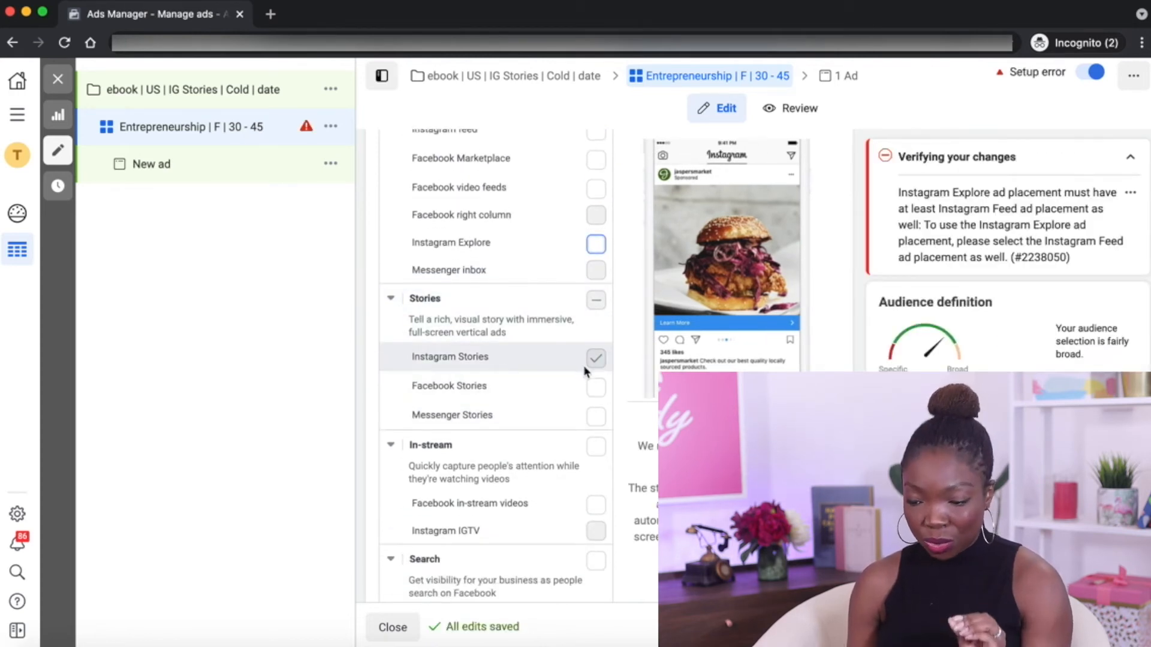
# - Review the choices for ad delivery optimisation and leave Link clicks selected
pyautogui.scroll(-7, 826, 306)
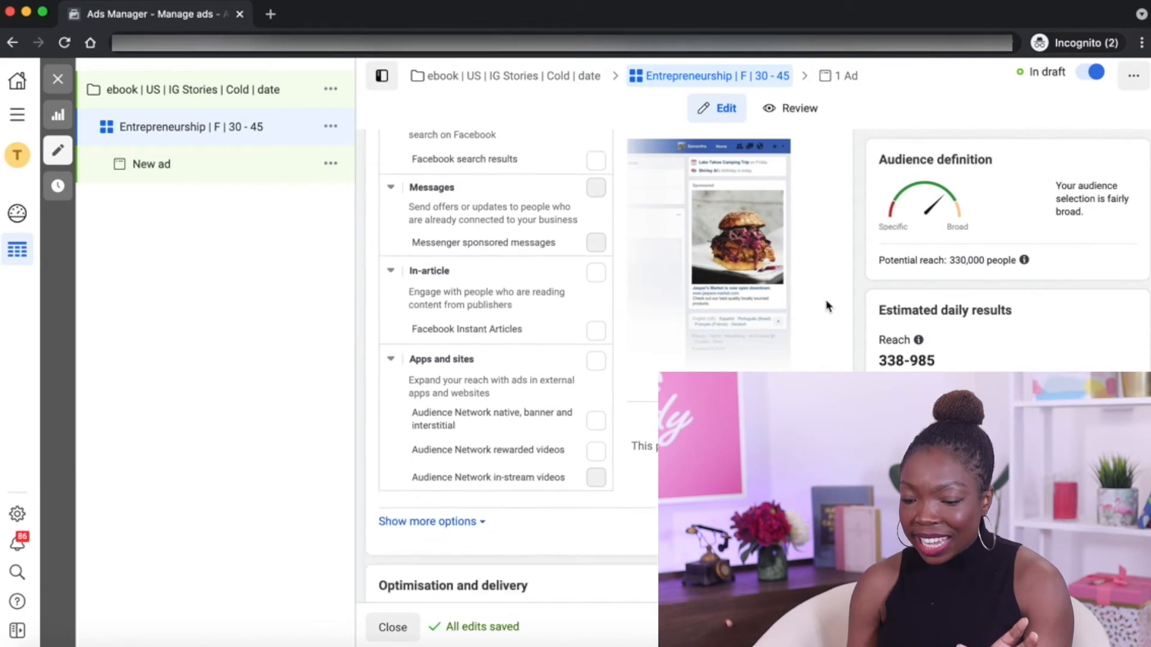
pyautogui.scroll(-5, 826, 306)
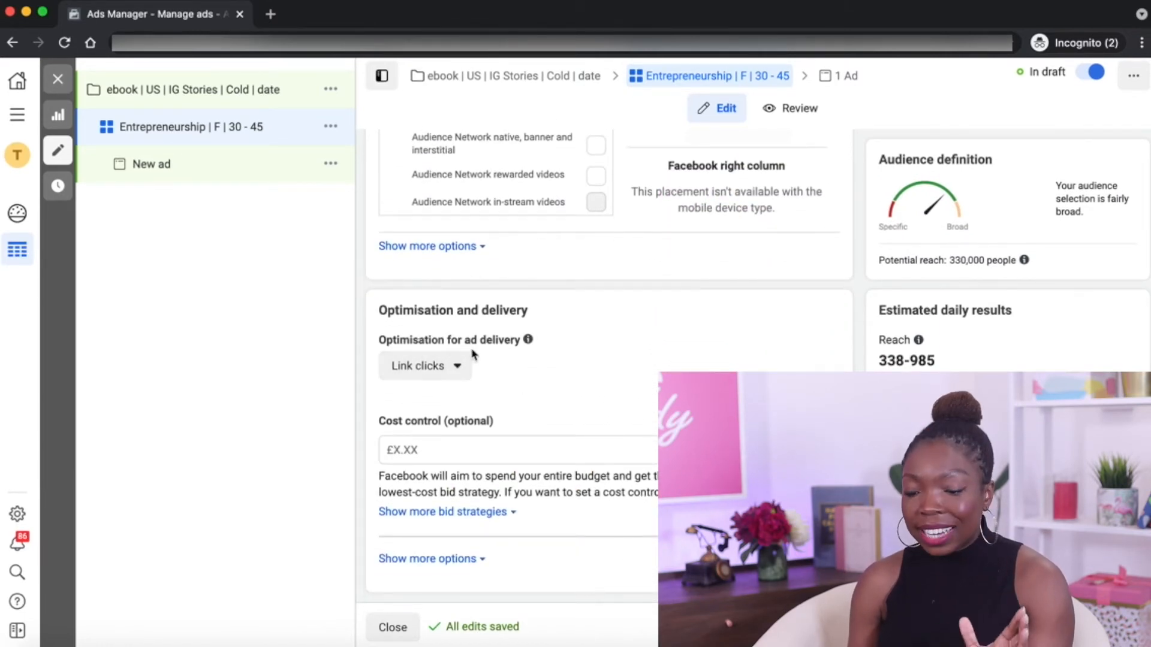
pyautogui.click(459, 375)
pyautogui.scroll(-1, 474, 449)
pyautogui.scroll(1, 461, 441)
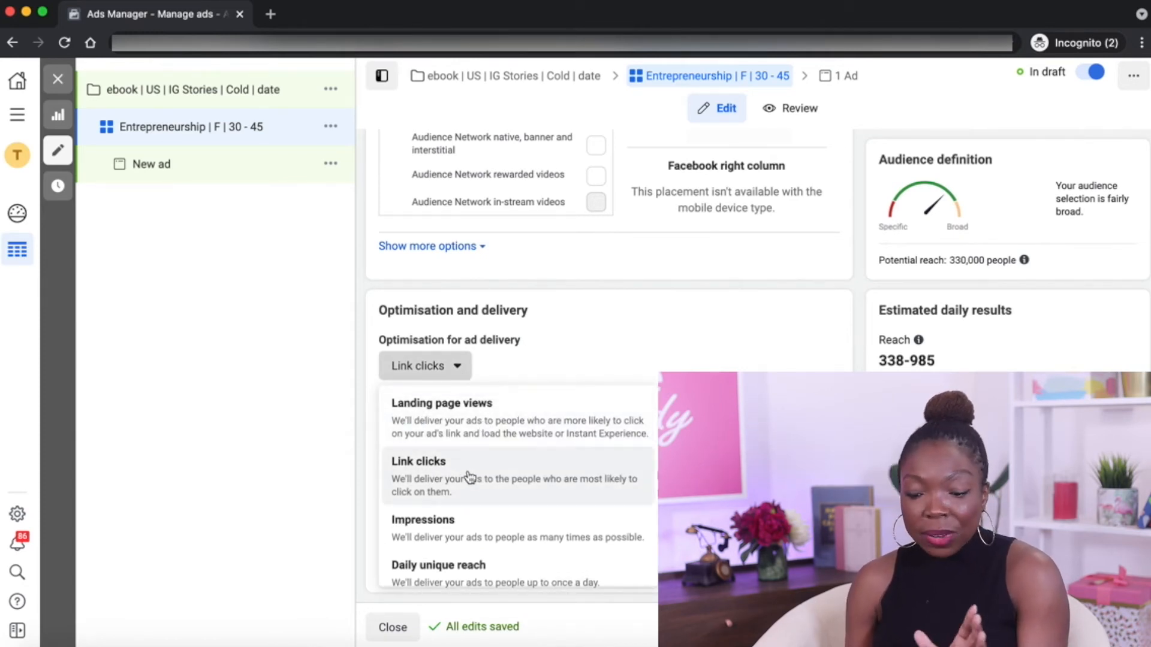
pyautogui.scroll(-1, 479, 528)
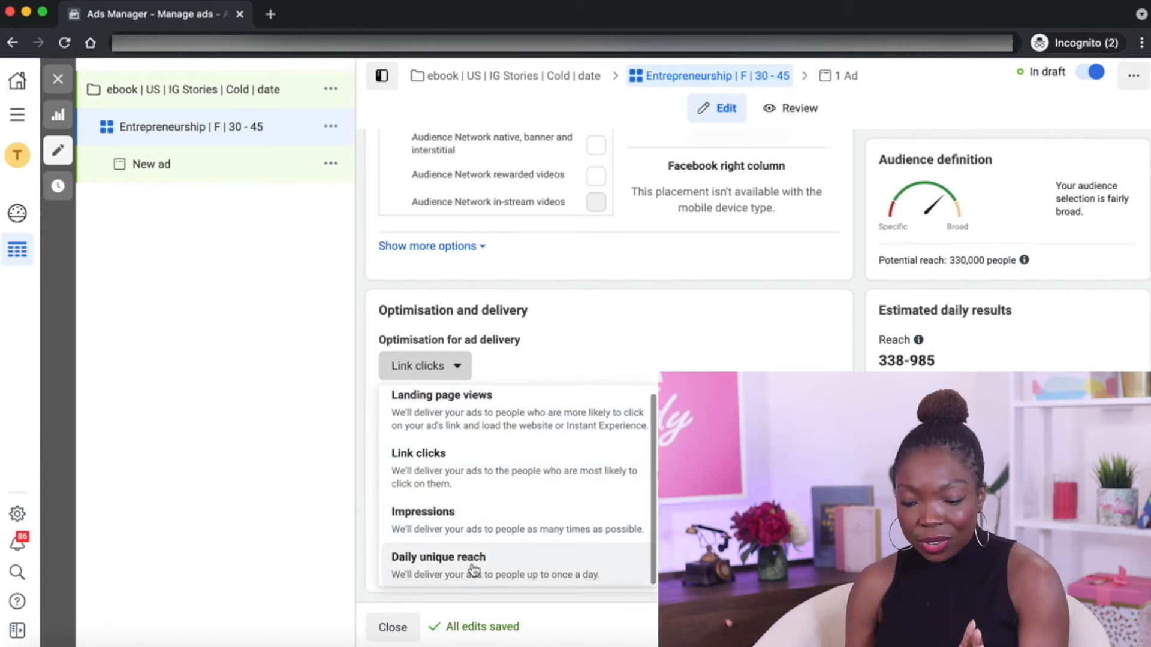
pyautogui.press('Escape')
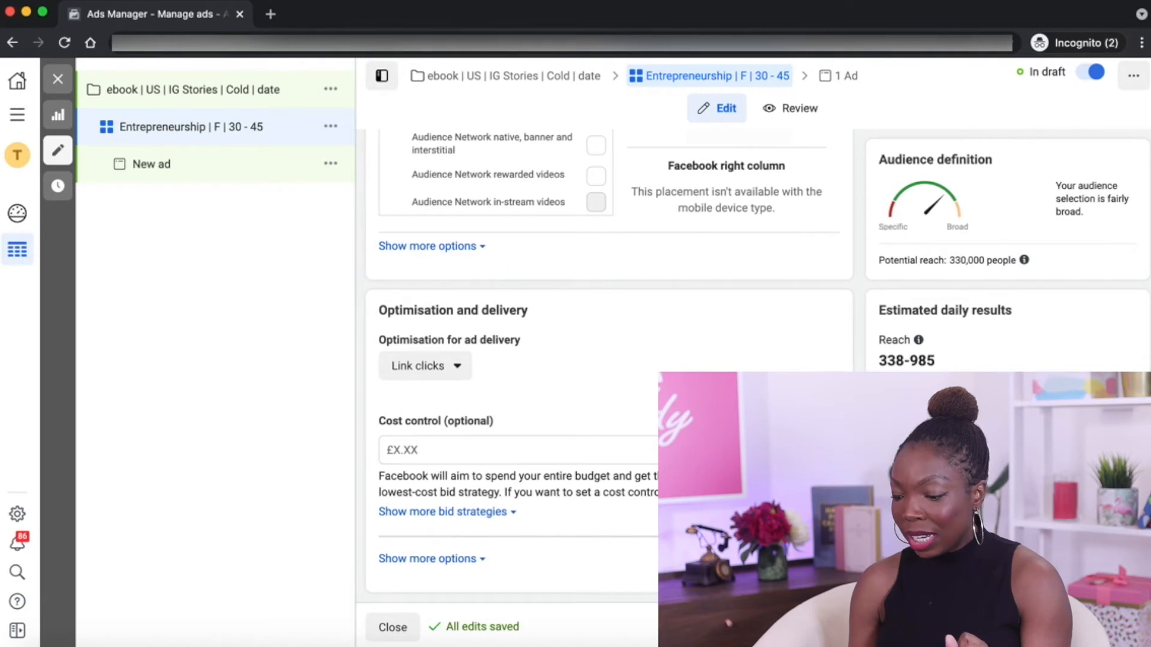
# - Continue to the ad level, dismiss the carousel recommendation and name the ad "yellow dress"
pyautogui.click(1120, 627)
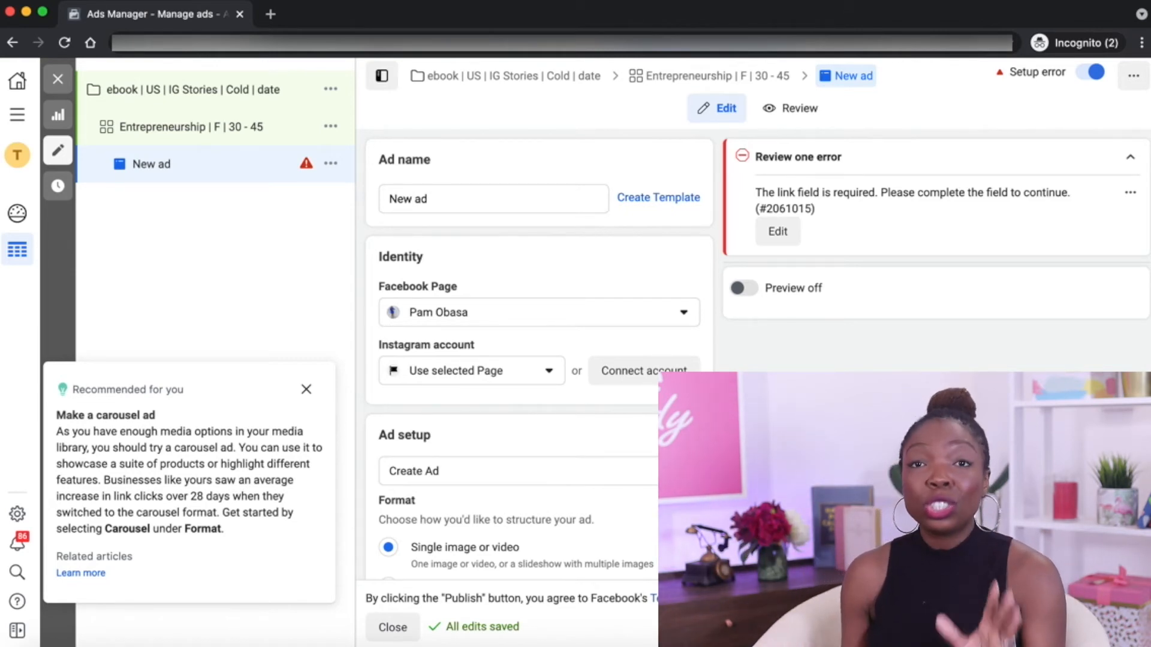
pyautogui.click(306, 391)
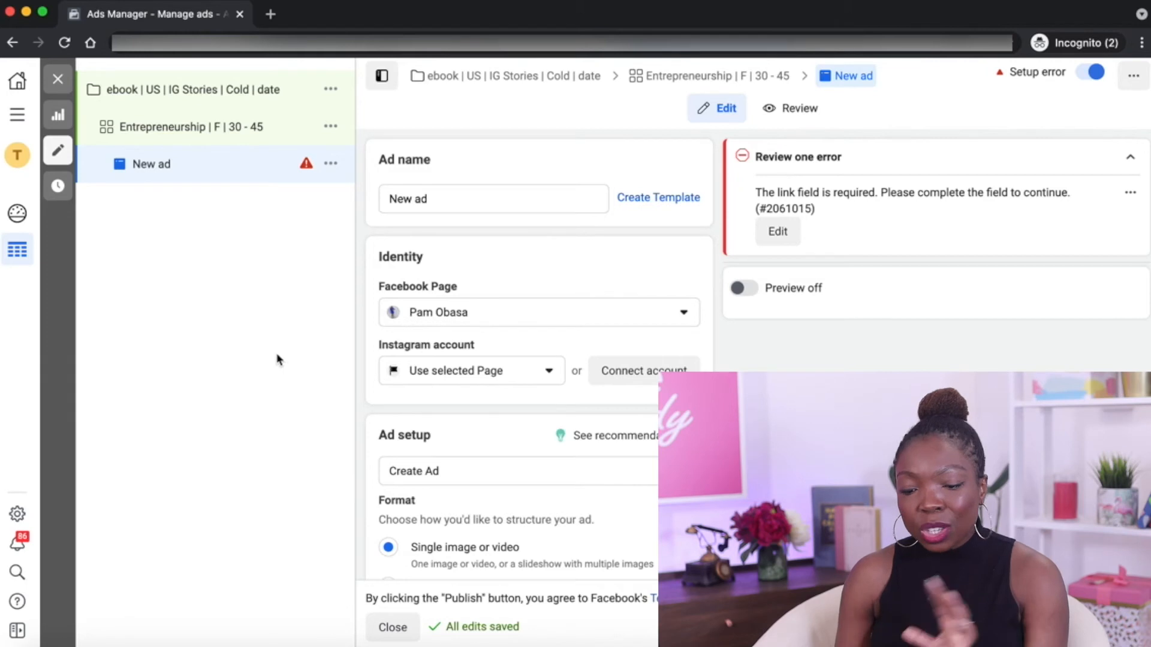
pyautogui.tripleClick(421, 206)
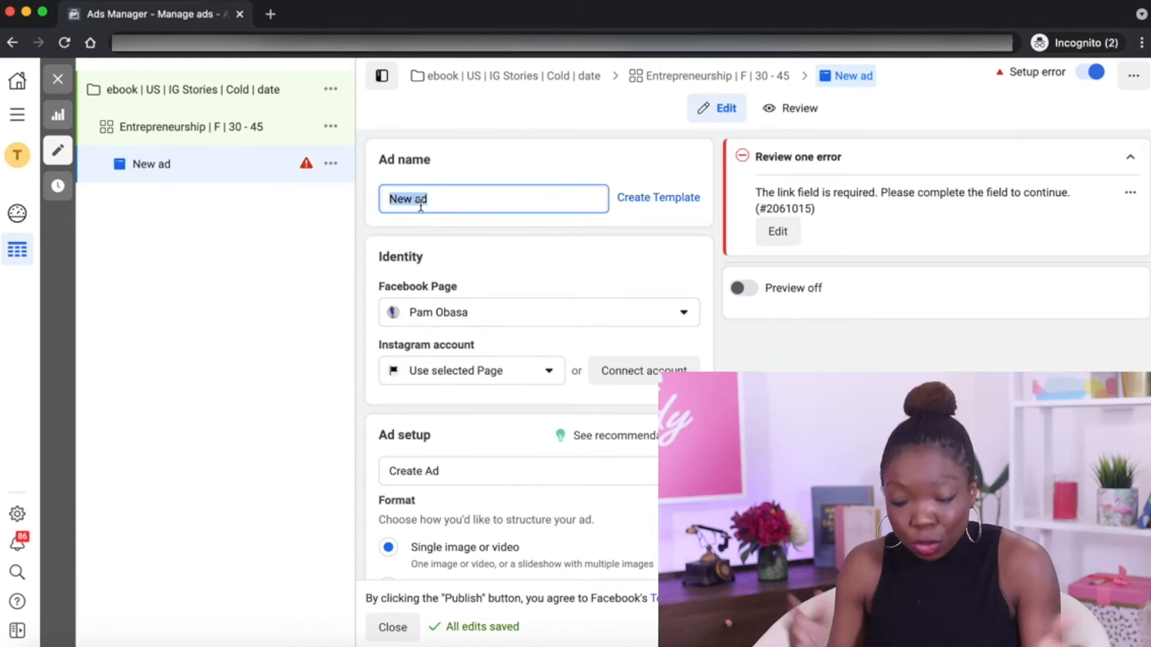
pyautogui.write('yello')
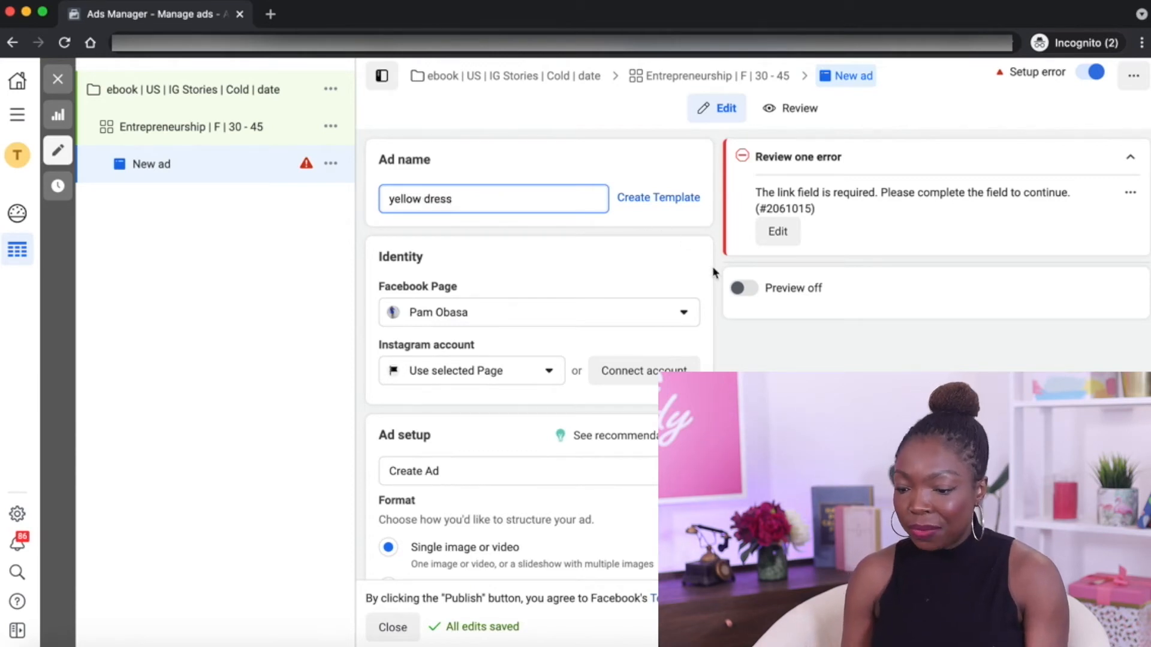
pyautogui.click(714, 275)
# - Set the ad's Instagram account to the business owner's linked profile instead of the selected Page
pyautogui.scroll(-3, 637, 277)
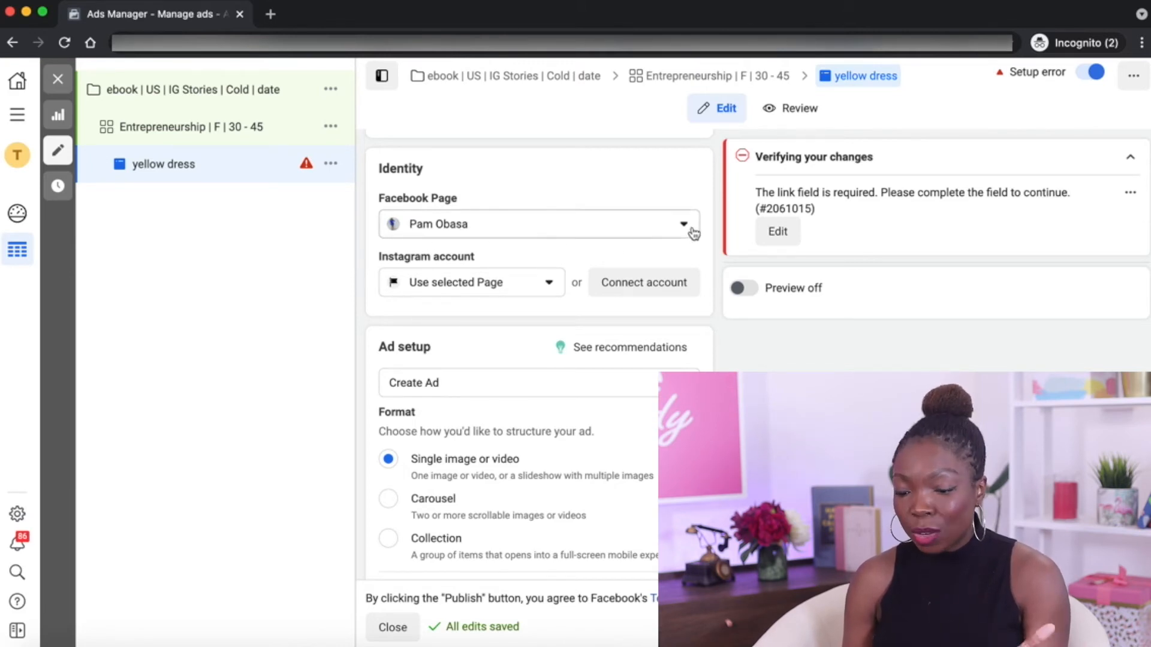
pyautogui.scroll(-3, 698, 258)
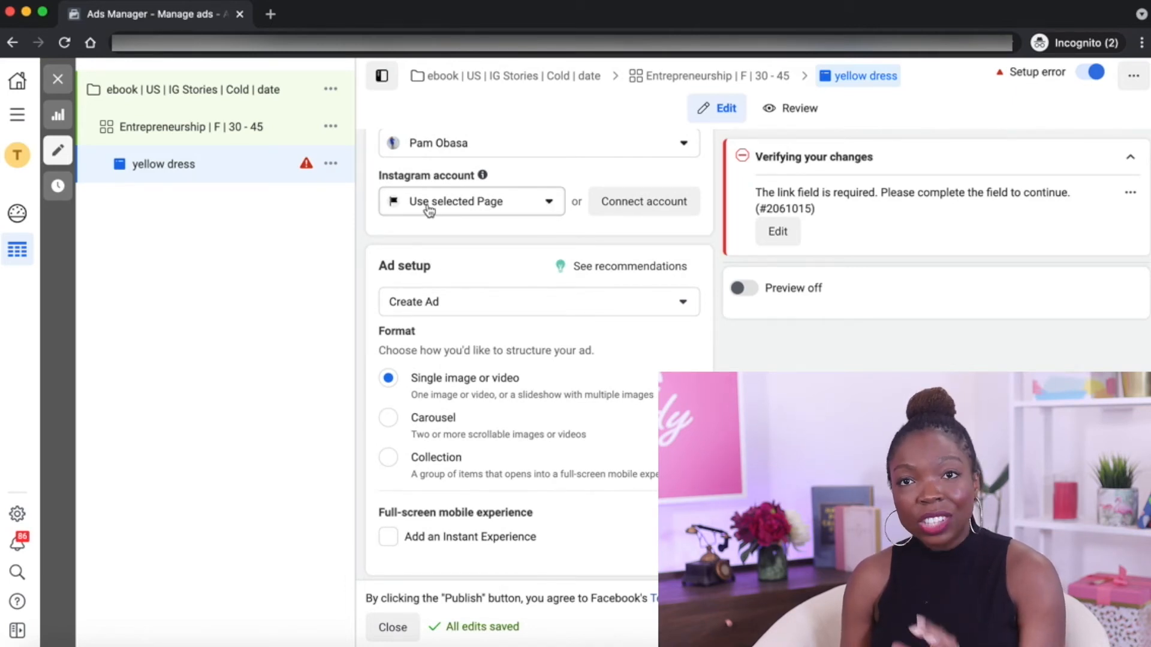
pyautogui.click(550, 206)
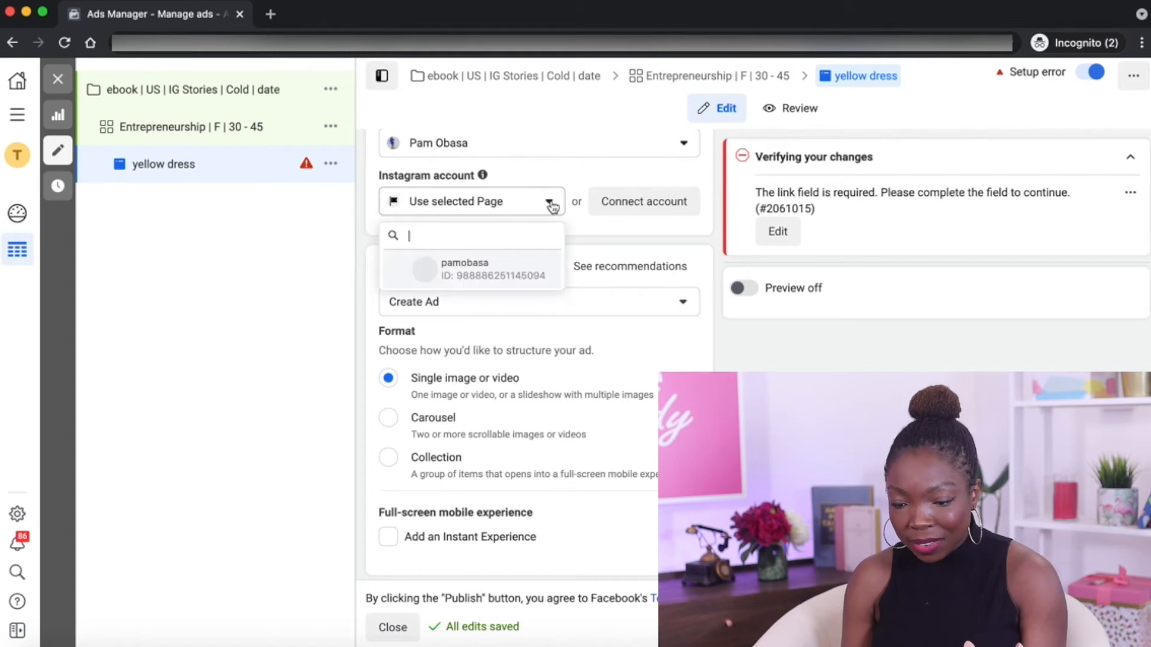
pyautogui.click(448, 280)
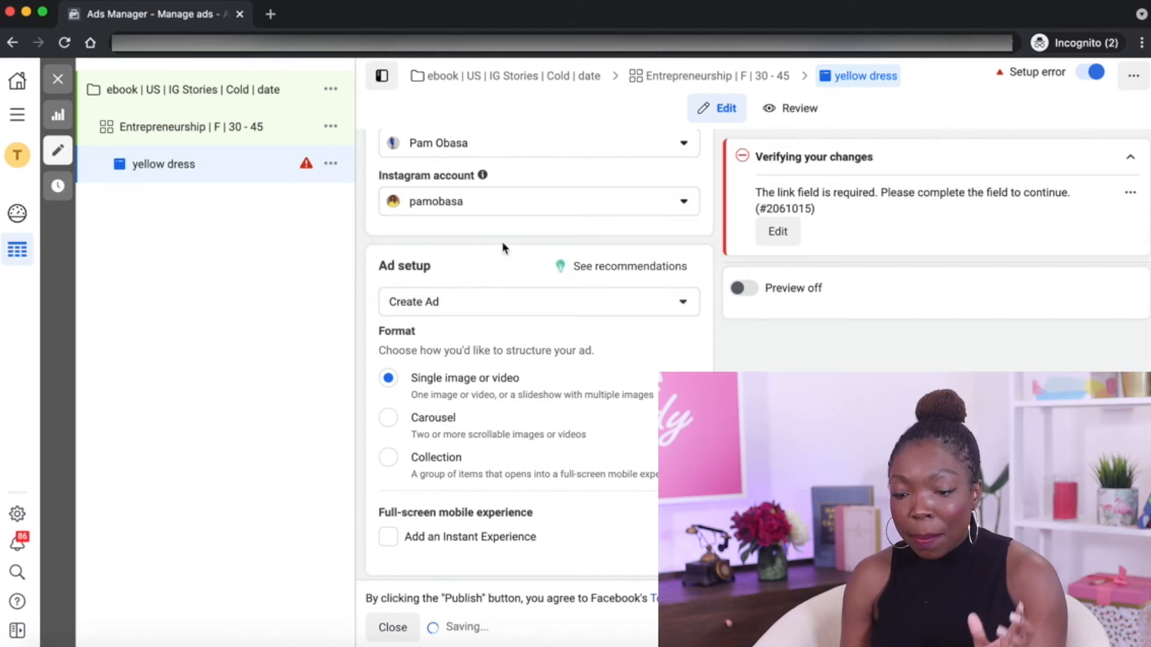
pyautogui.scroll(2, 480, 230)
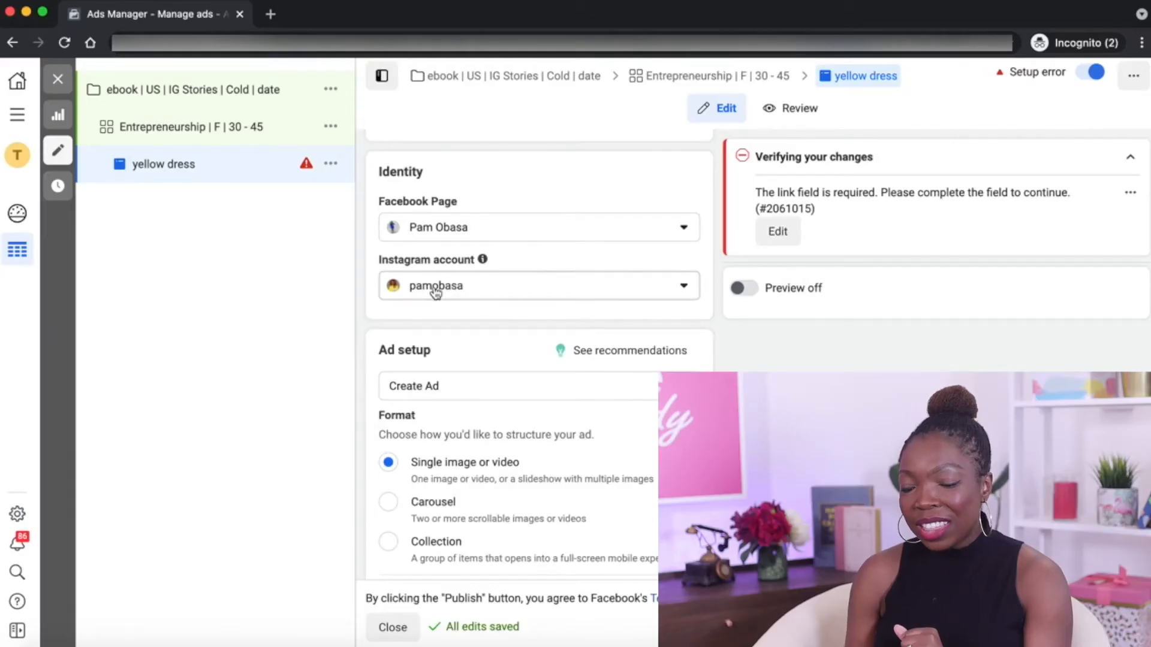
# - Add the account image headshot.jpeg as the single-image ad's media, accepting the recommended Enhancements
pyautogui.scroll(-3, 711, 333)
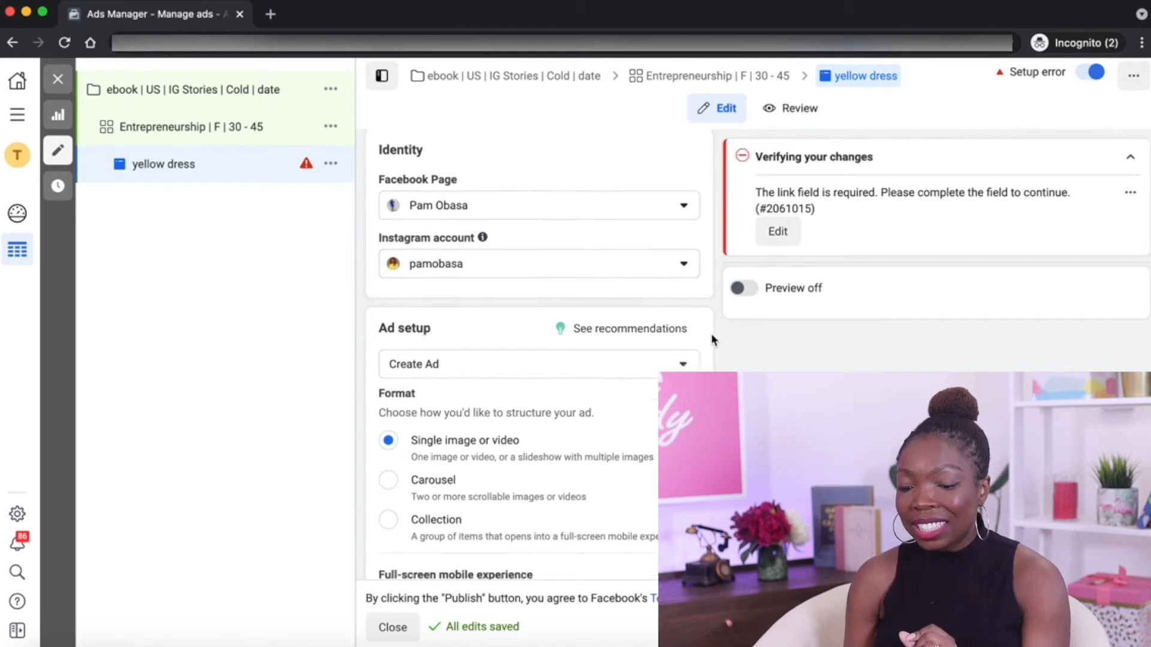
pyautogui.scroll(-4, 600, 364)
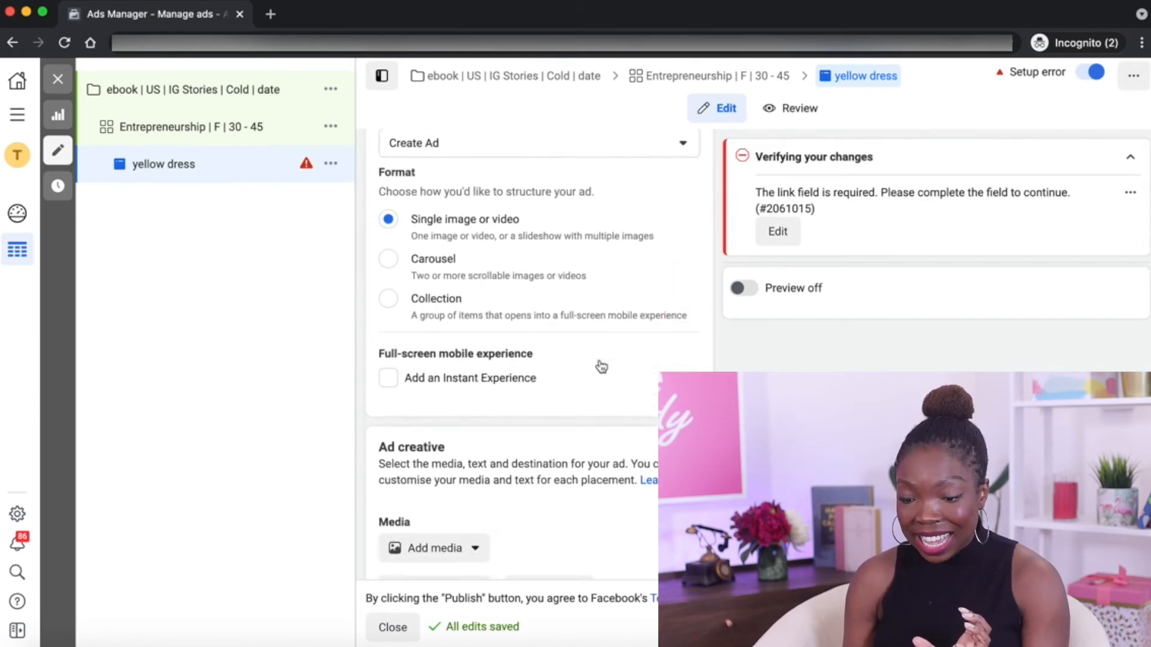
pyautogui.scroll(-2, 599, 364)
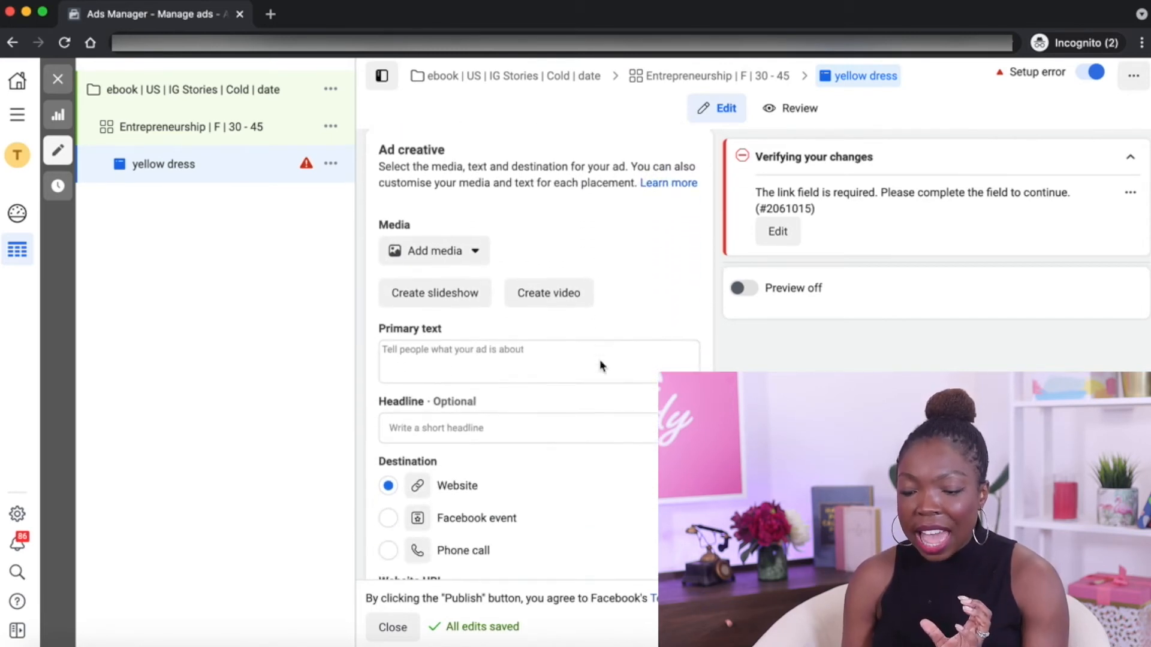
pyautogui.scroll(-1, 489, 253)
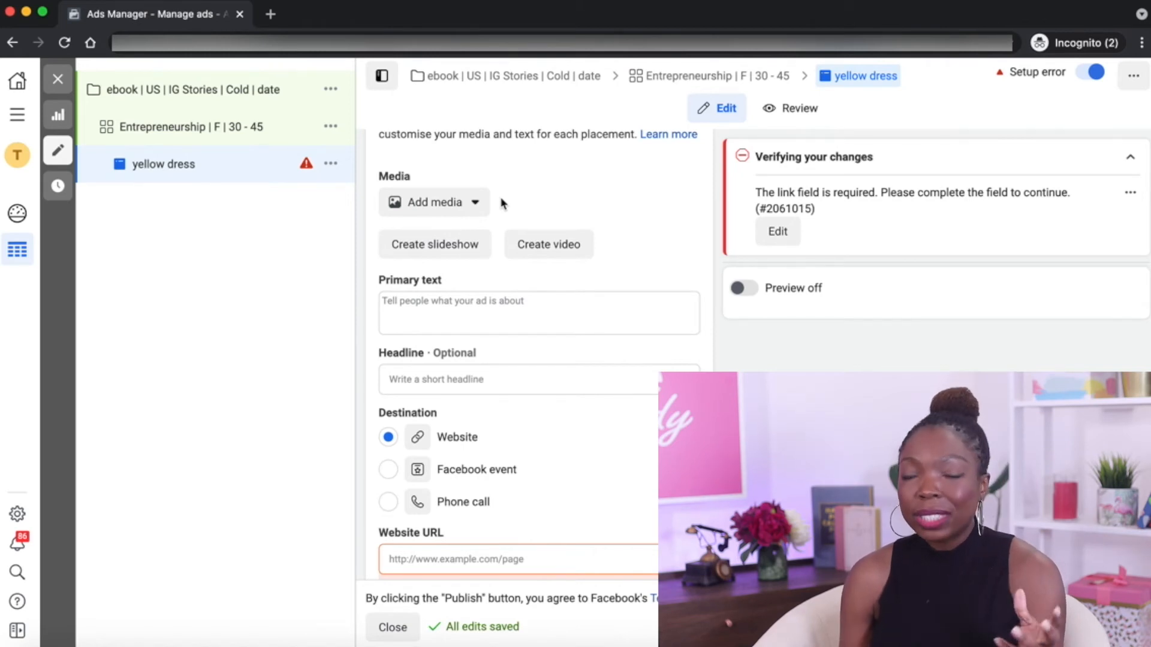
pyautogui.click(471, 202)
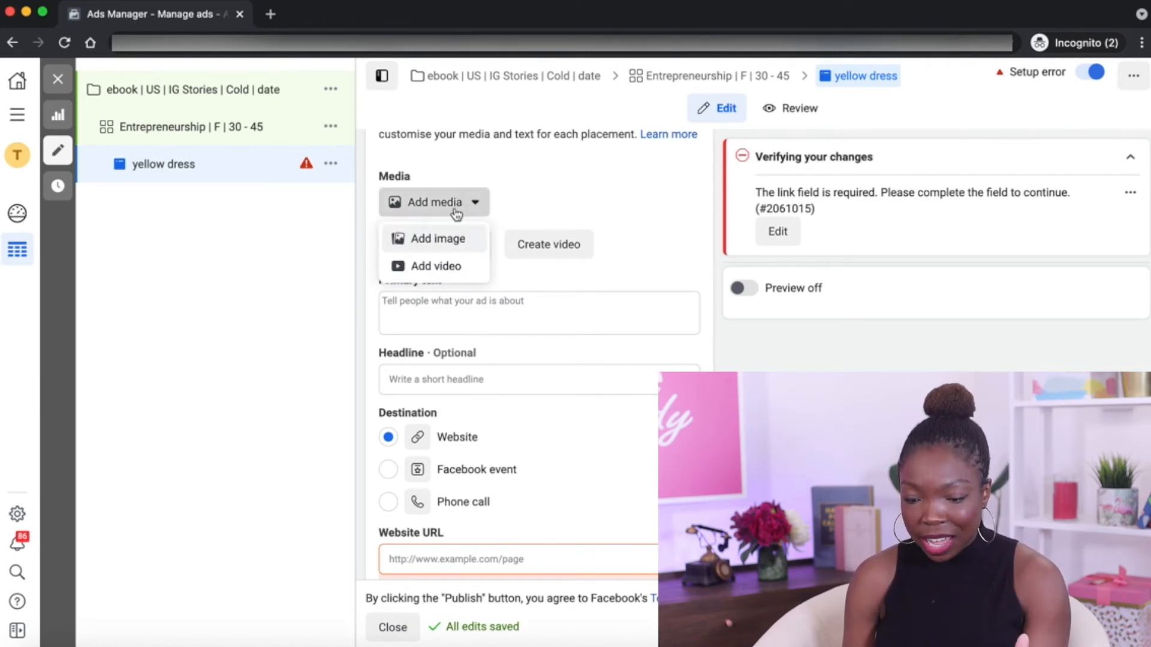
pyautogui.click(429, 252)
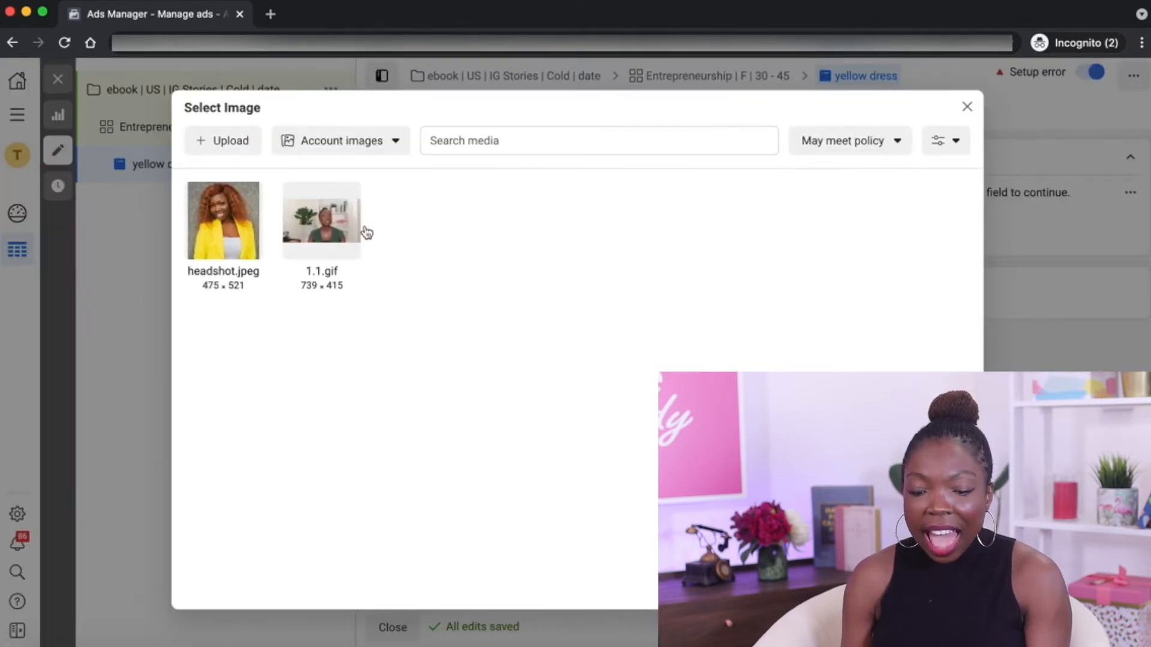
pyautogui.click(204, 223)
pyautogui.click(949, 587)
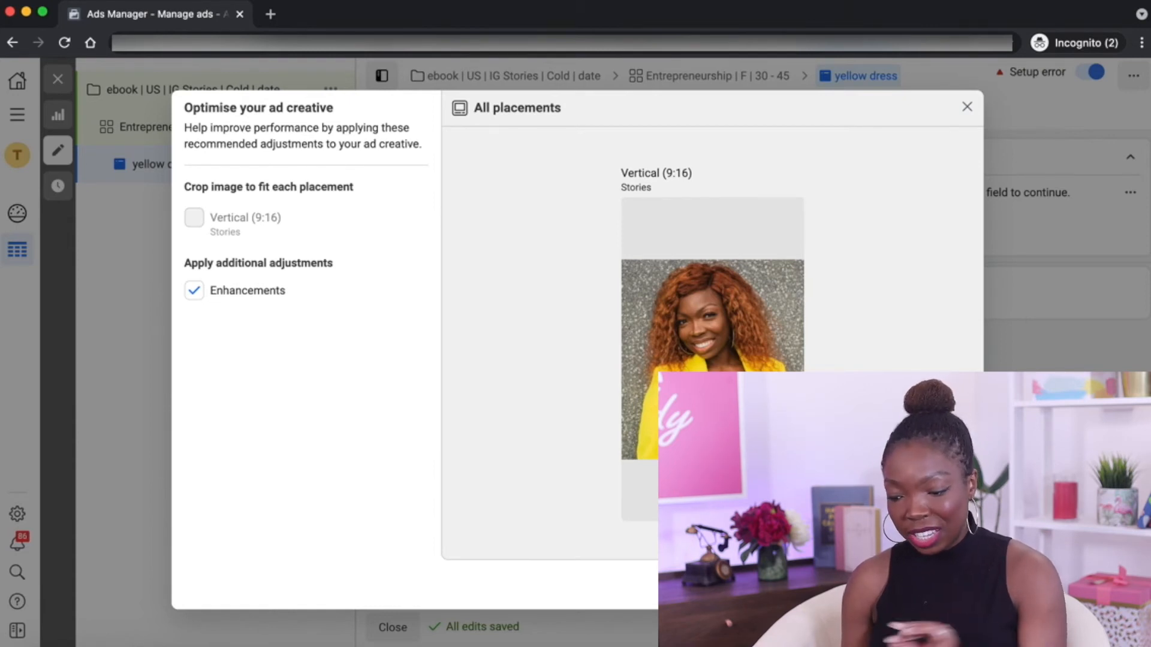
pyautogui.click(951, 587)
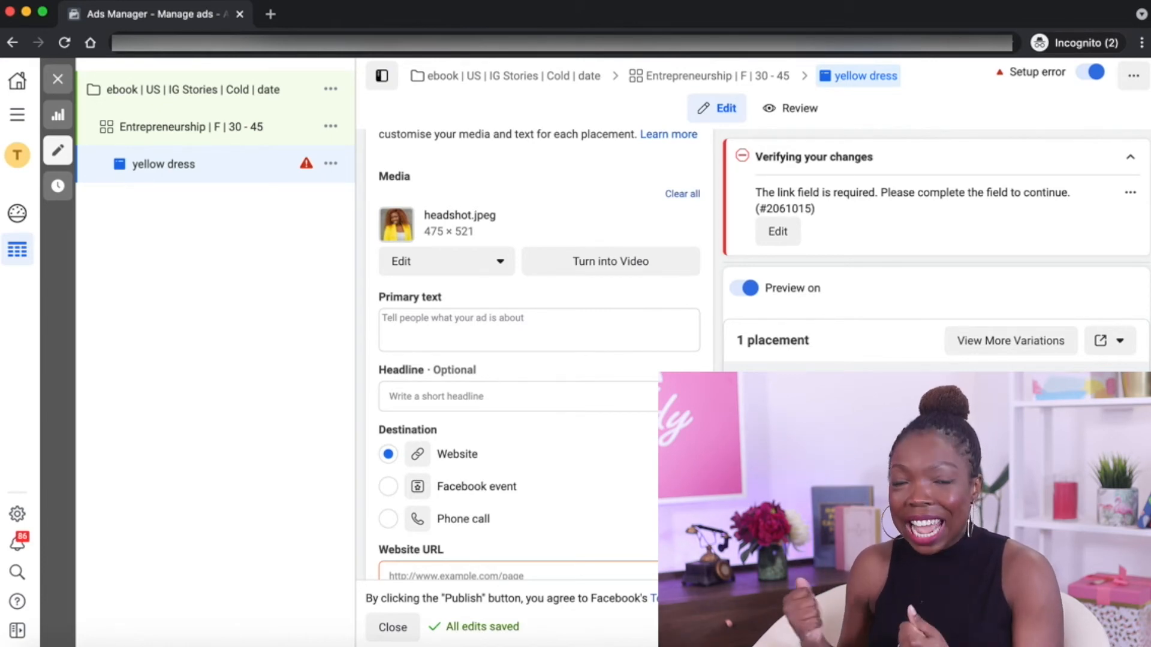
# - Examine the ad's Primary text field and leave it empty
pyautogui.scroll(-2, 527, 360)
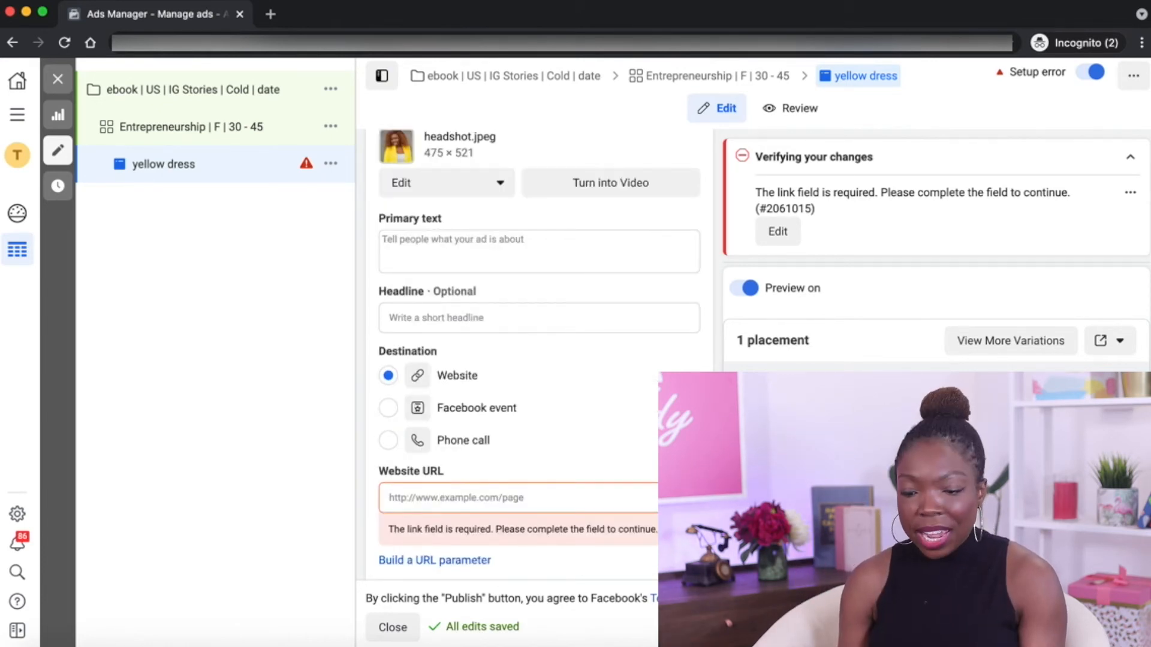
pyautogui.tripleClick(400, 224)
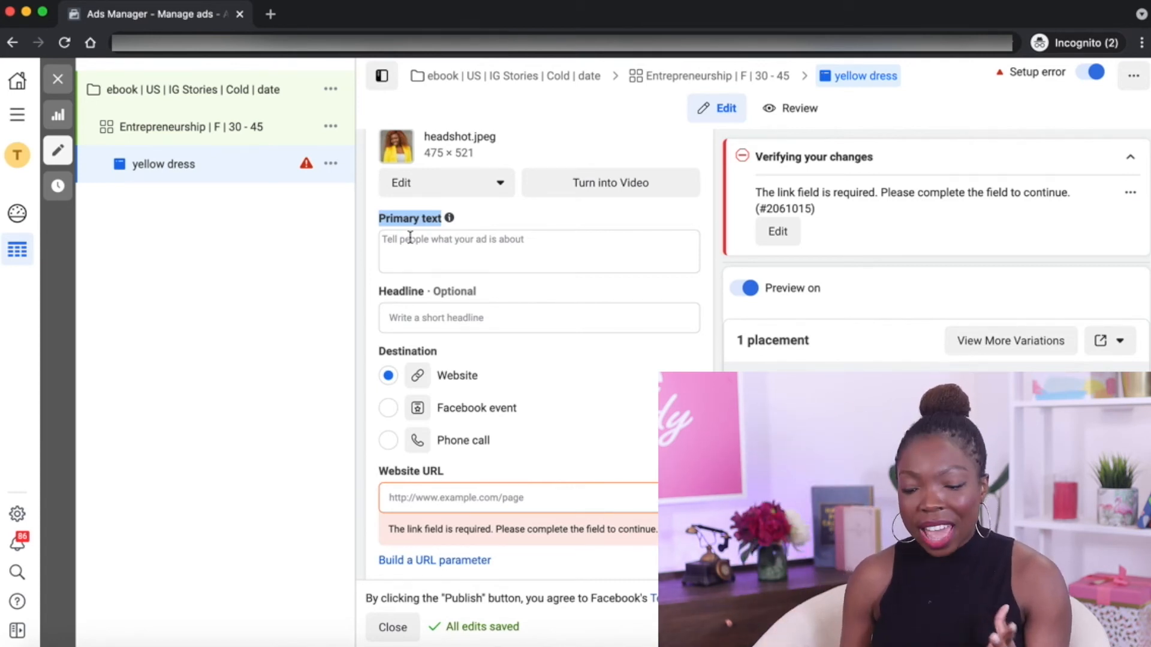
pyautogui.click(423, 258)
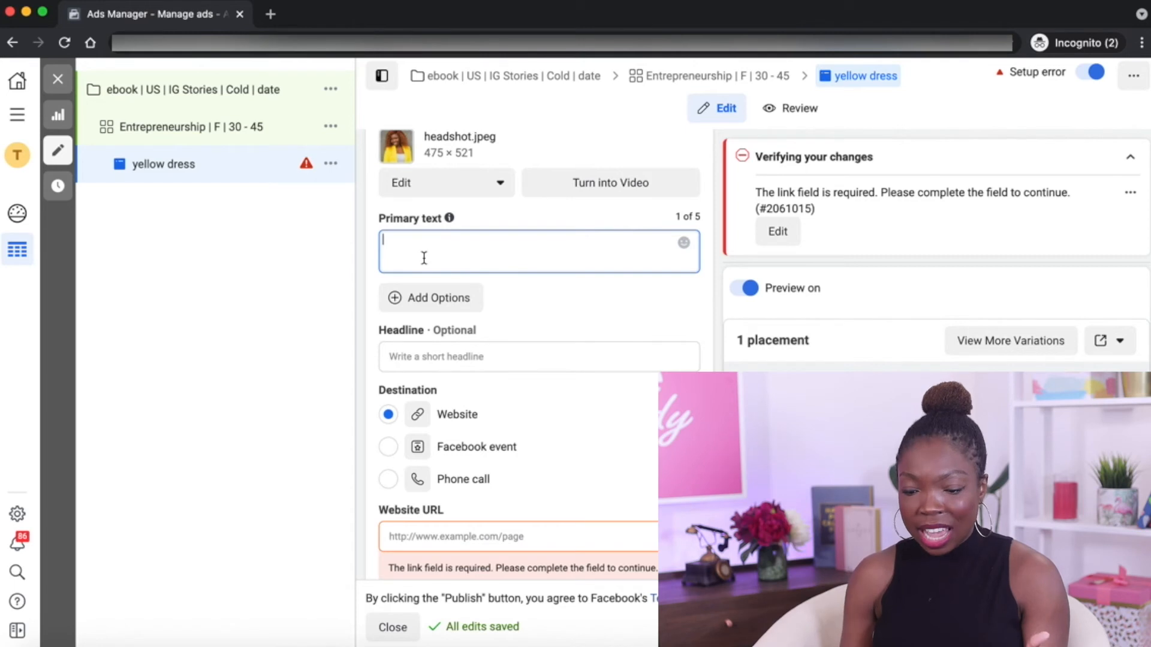
pyautogui.click(721, 303)
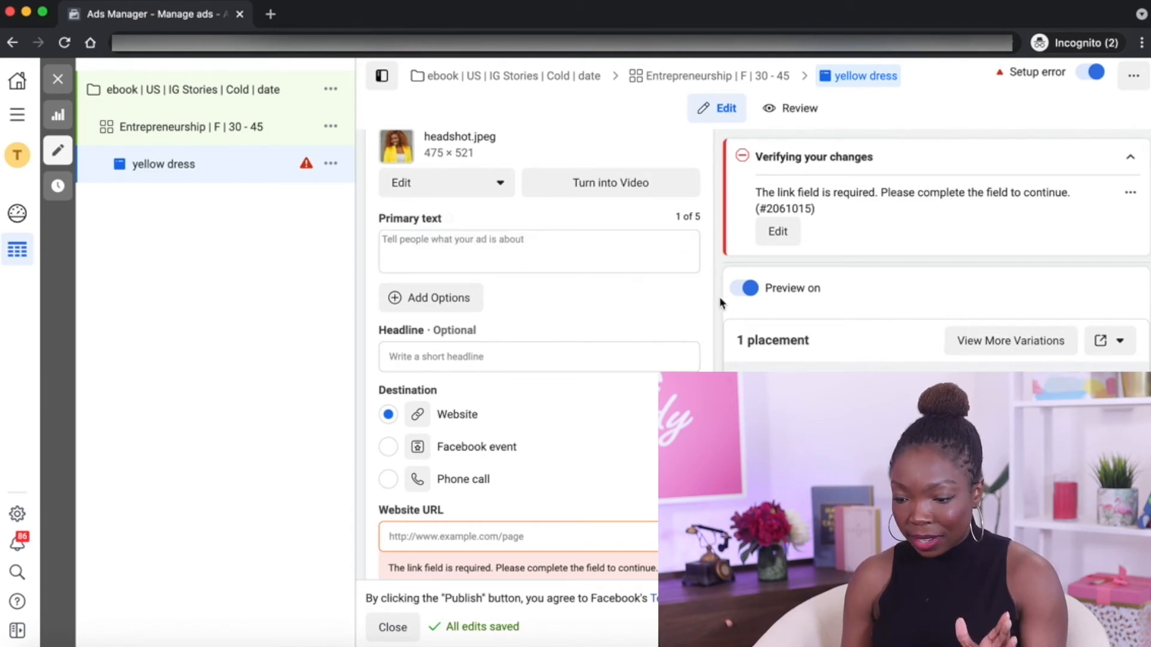
# - Set the ad's headline to "Get Access to the Seed Method Case"
pyautogui.scroll(-3, 713, 293)
pyautogui.moveTo(454, 227)
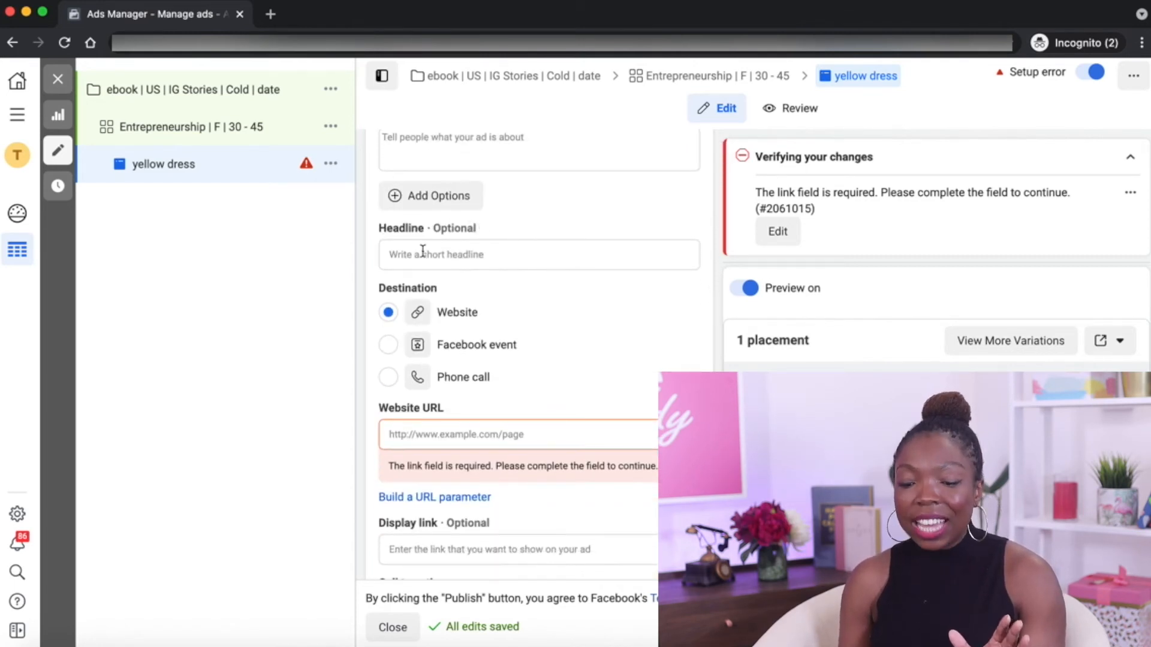
pyautogui.click(516, 254)
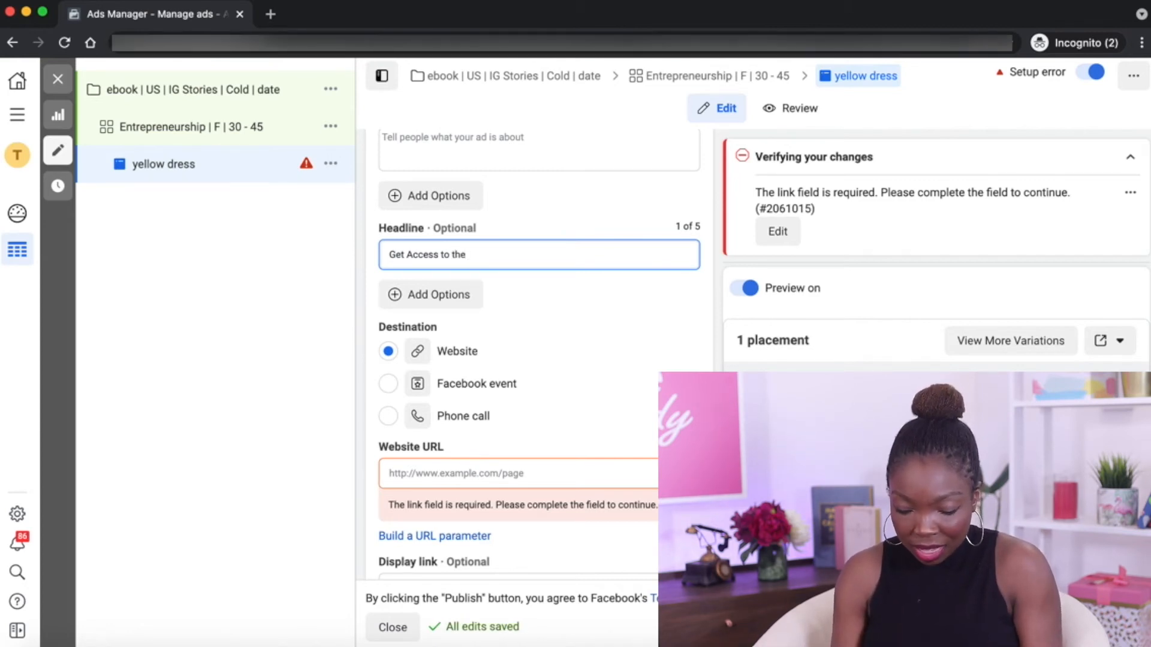
pyautogui.write('eed Method Case')
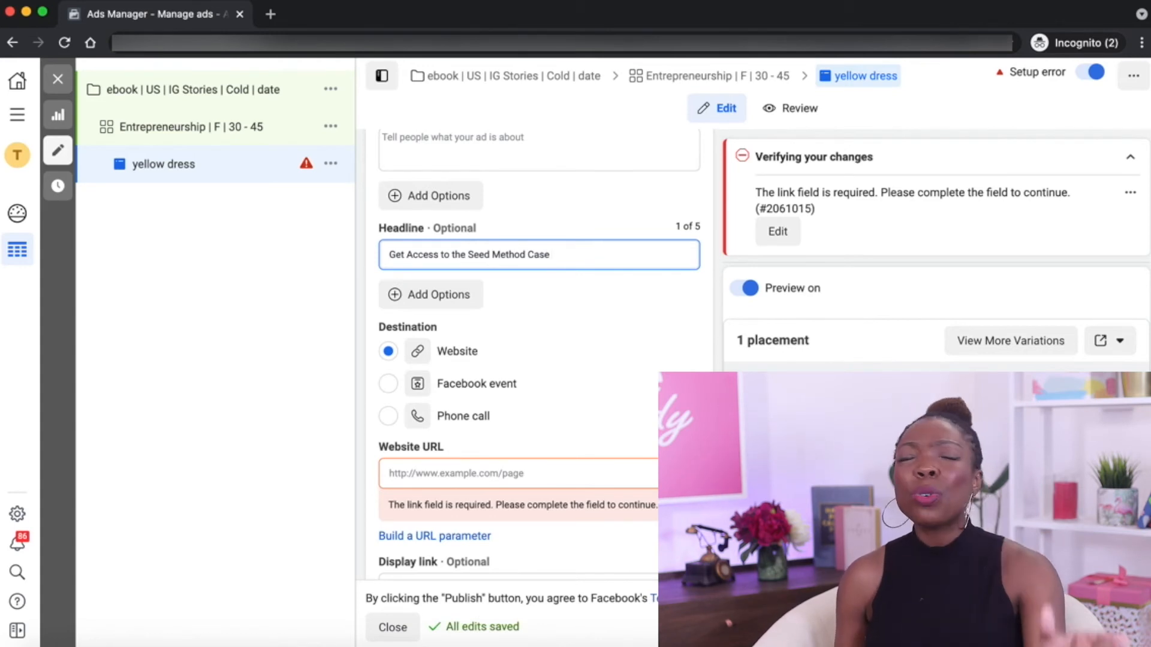
pyautogui.tripleClick(473, 257)
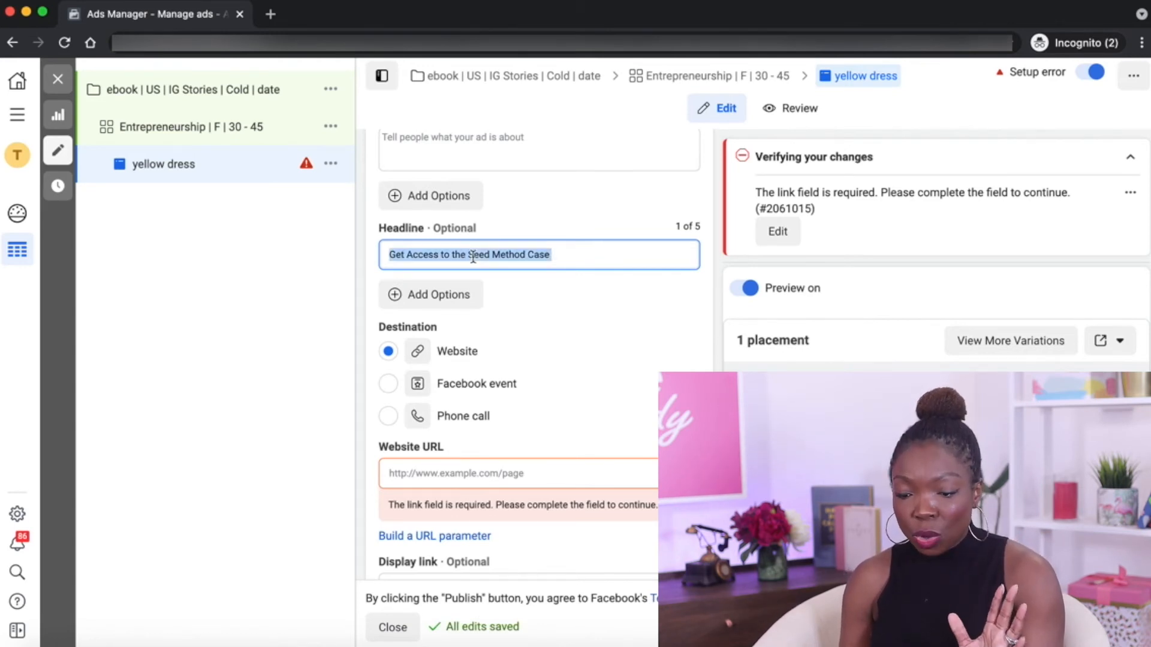
pyautogui.click(714, 333)
pyautogui.scroll(-5, 714, 333)
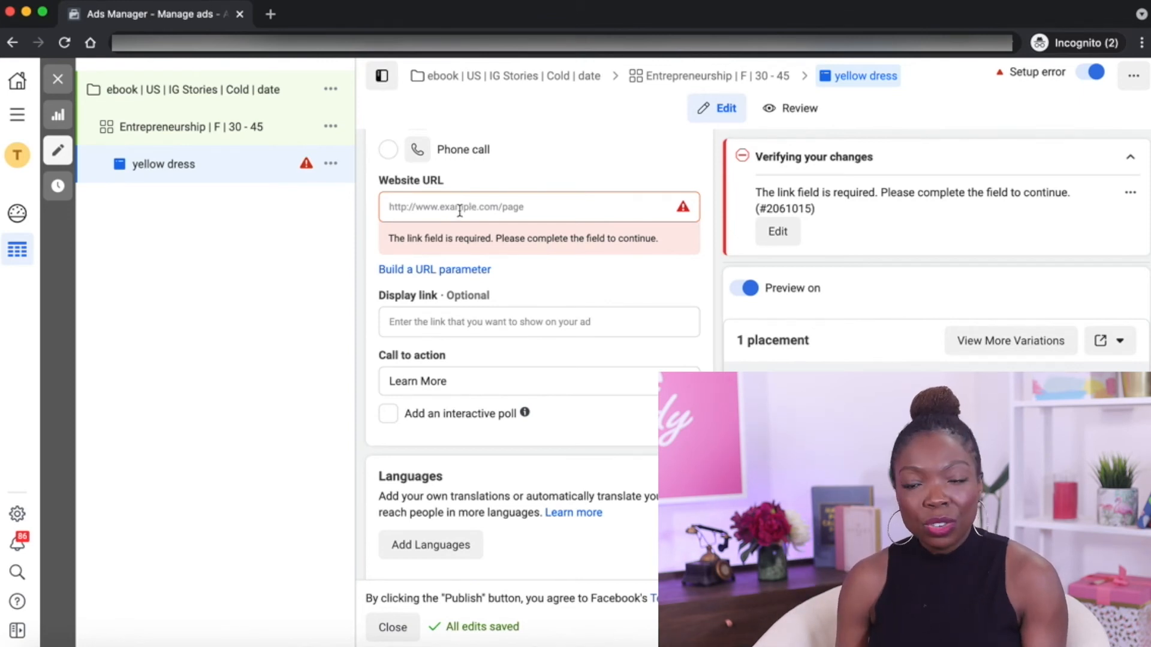
pyautogui.click(398, 207)
pyautogui.click(703, 263)
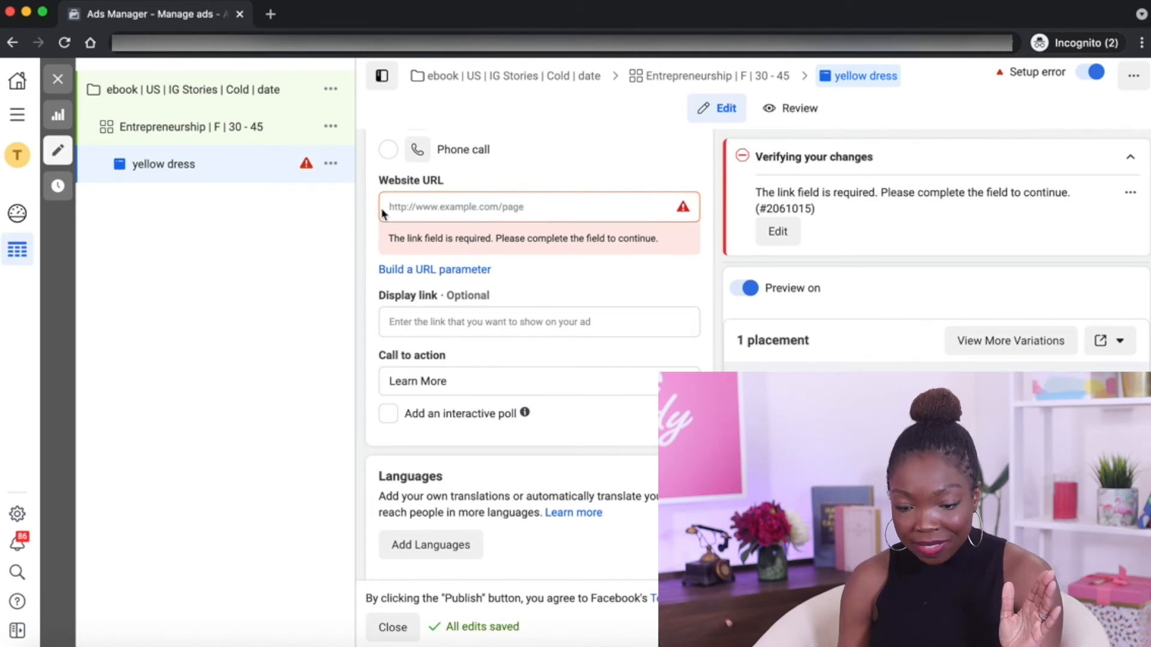
pyautogui.click(437, 205)
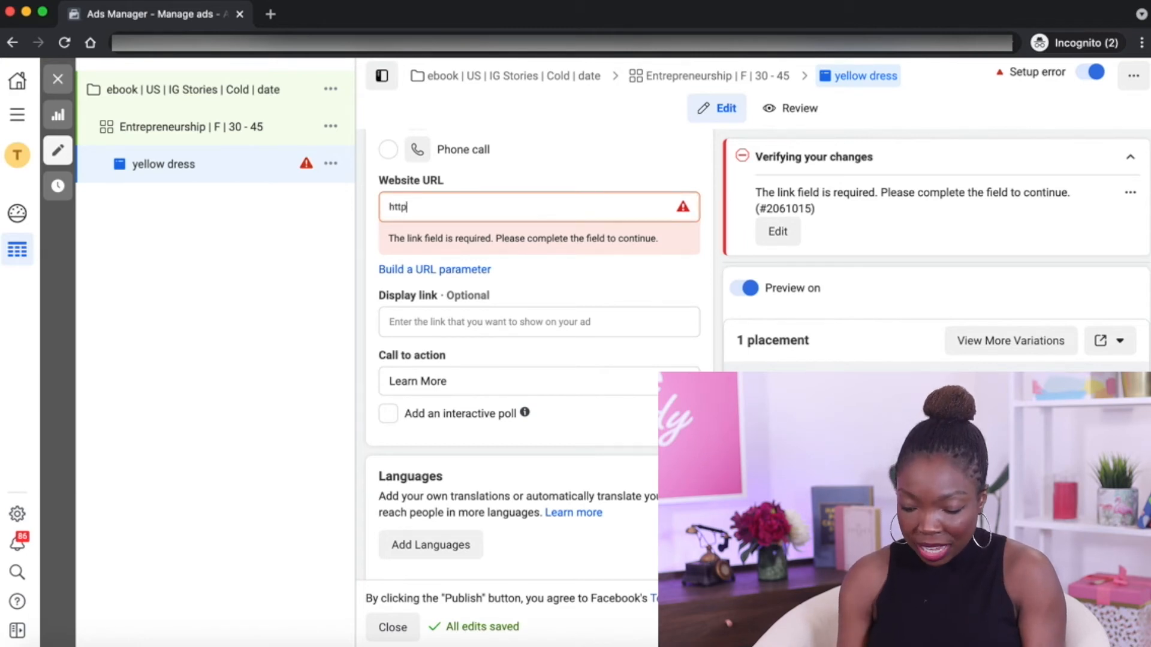
pyautogui.write('http://')
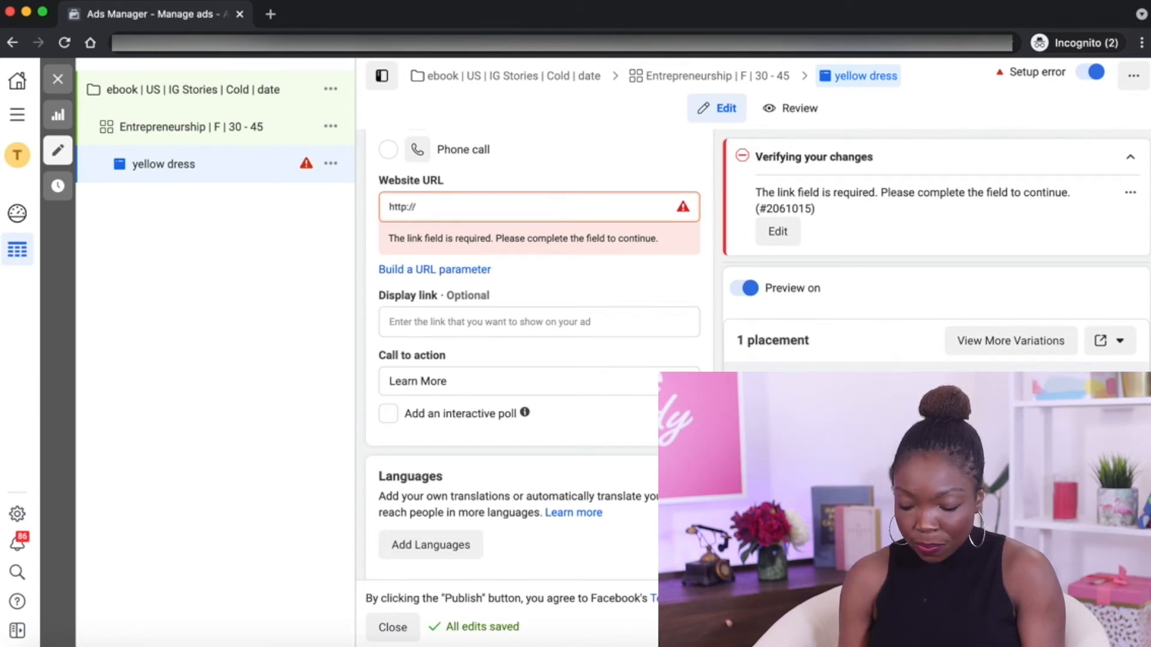
pyautogui.write('www.pamobasa.com')
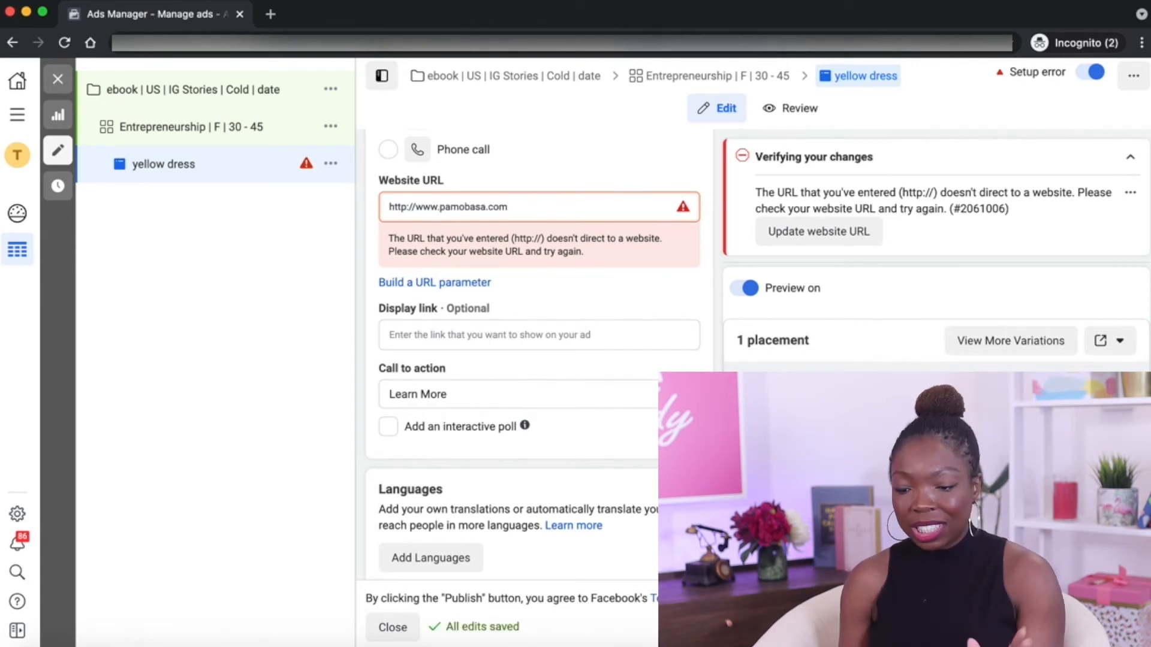
# - Review the available call-to-action choices and keep Learn More for the ad
pyautogui.scroll(-3, 713, 254)
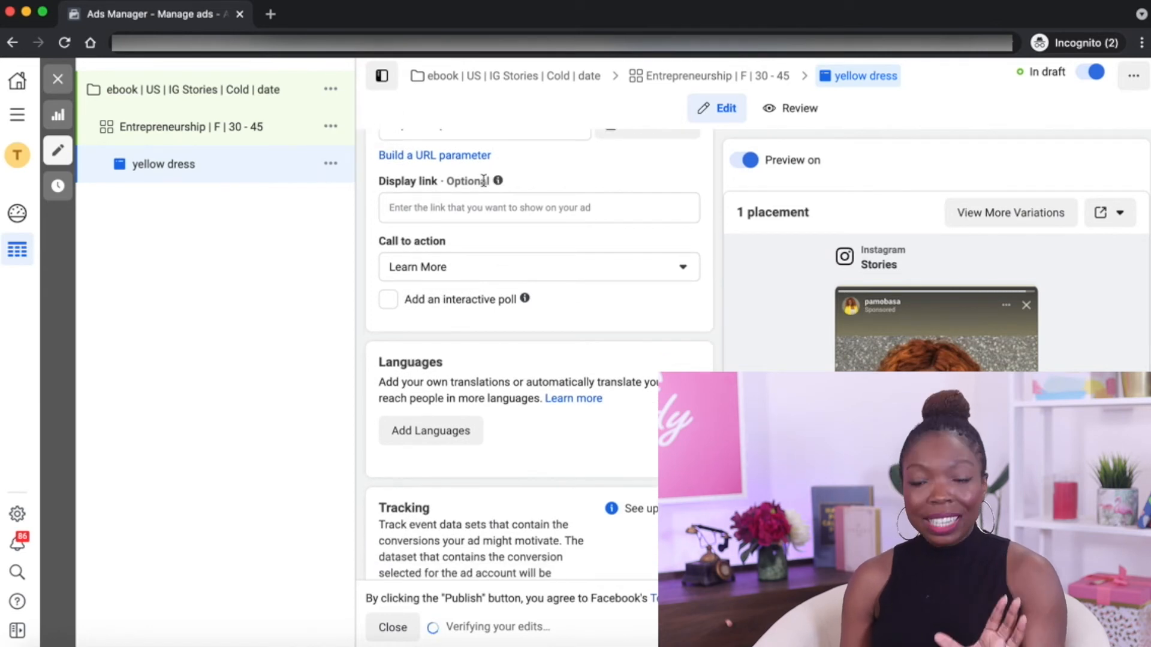
pyautogui.scroll(-2, 515, 240)
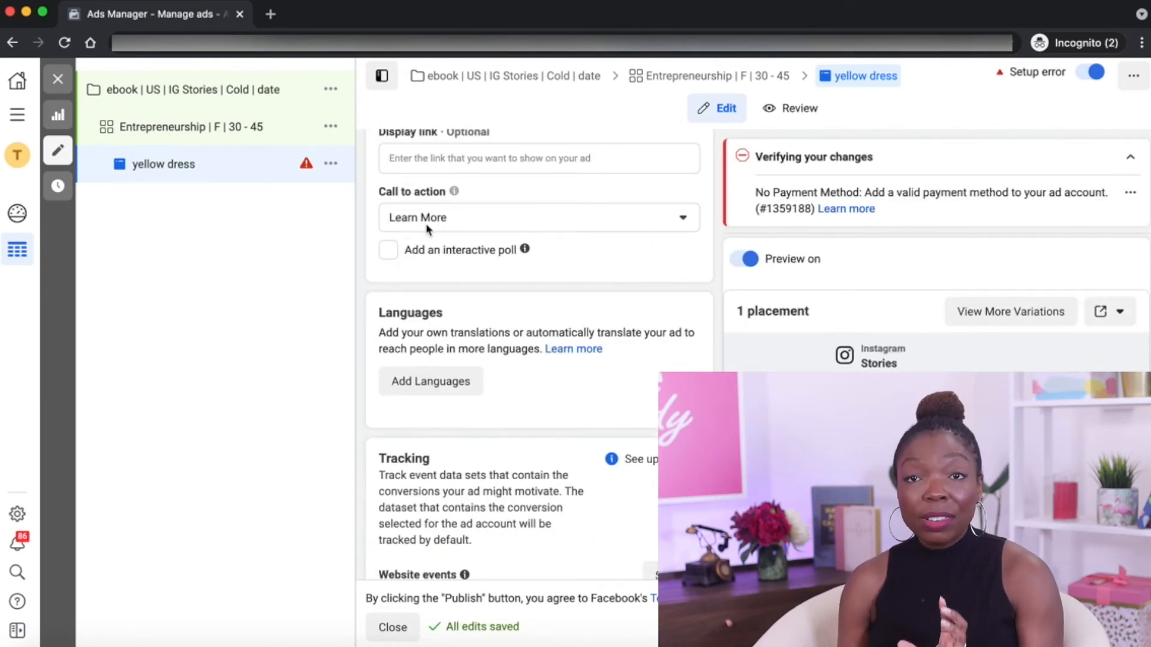
pyautogui.click(682, 220)
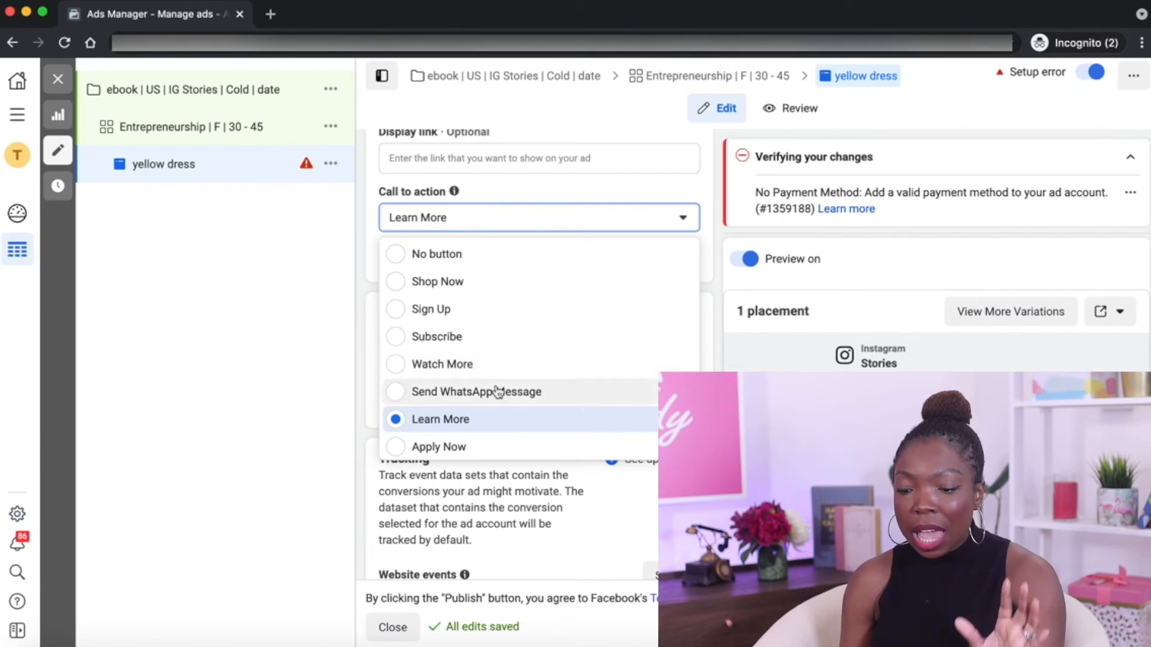
pyautogui.scroll(-3, 496, 391)
pyautogui.scroll(-2, 498, 392)
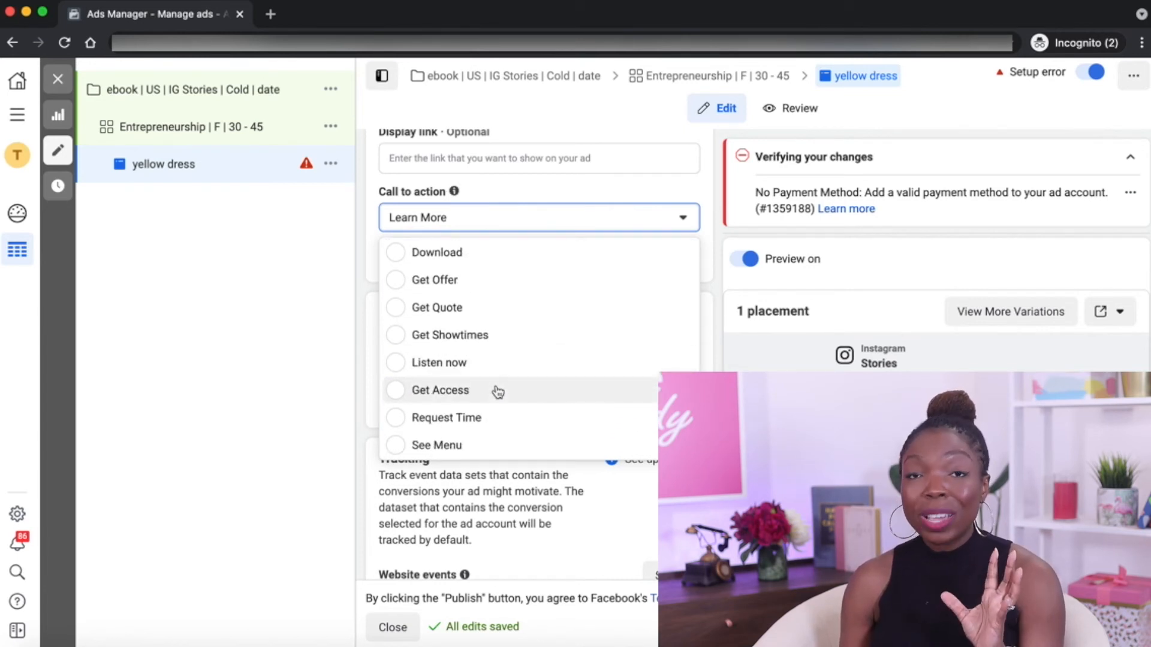
pyautogui.scroll(5, 498, 392)
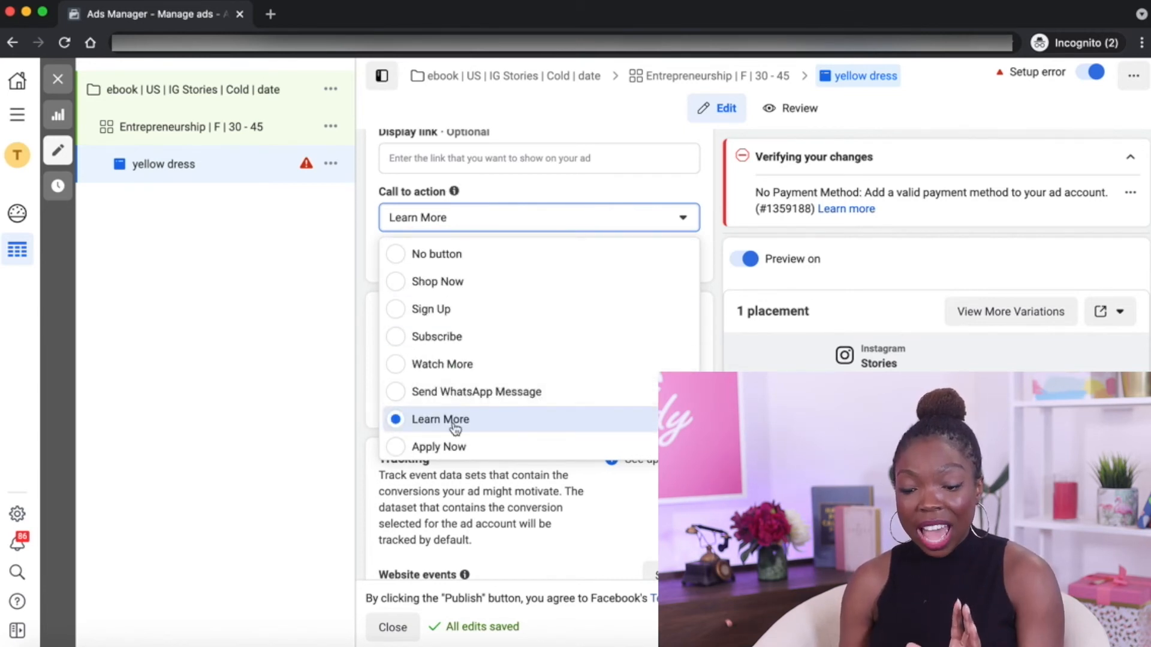
pyautogui.click(712, 313)
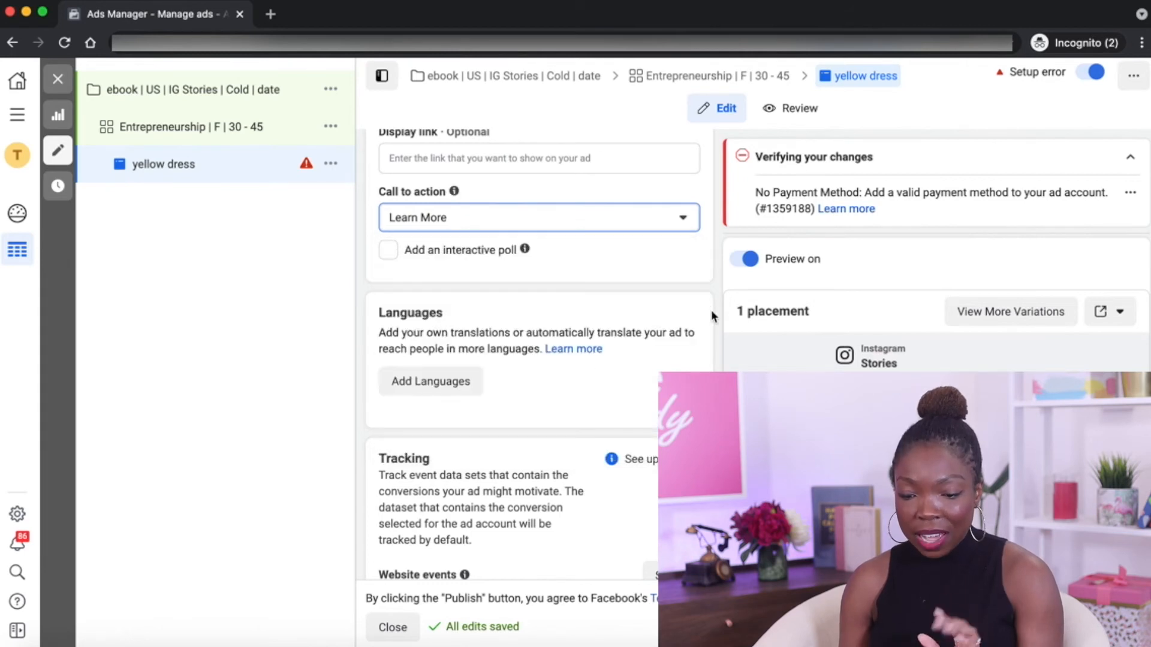
# - Review the ad's Tracking settings, its completed text and link fields, and the account's payment method error
pyautogui.scroll(-5, 720, 358)
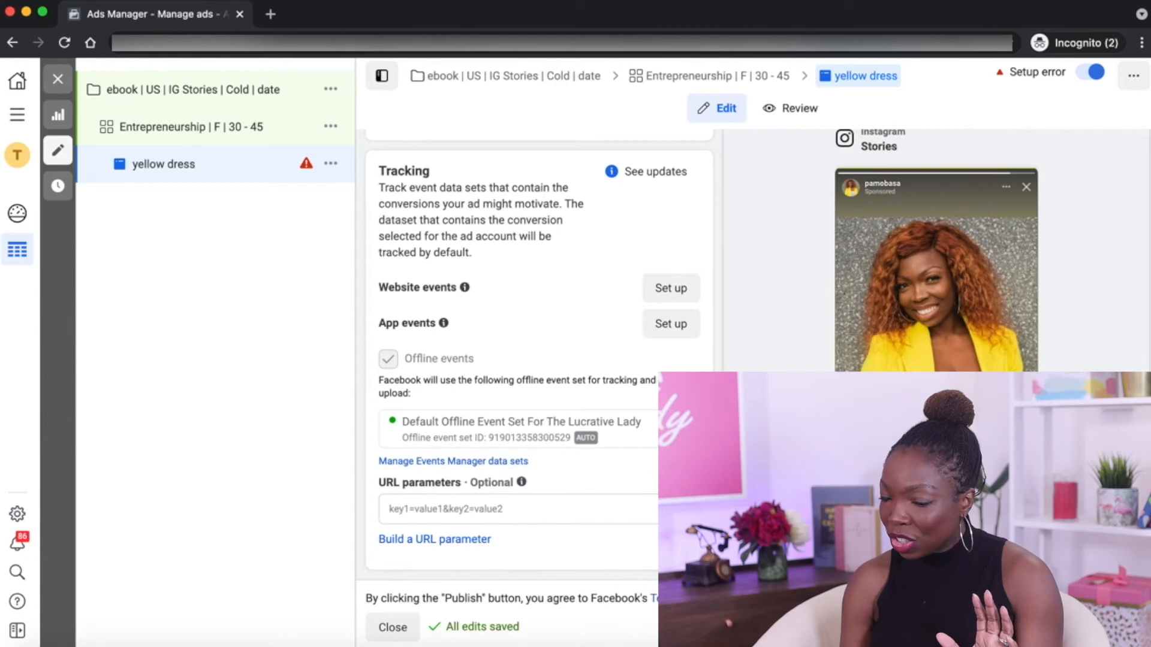
pyautogui.scroll(10, 943, 262)
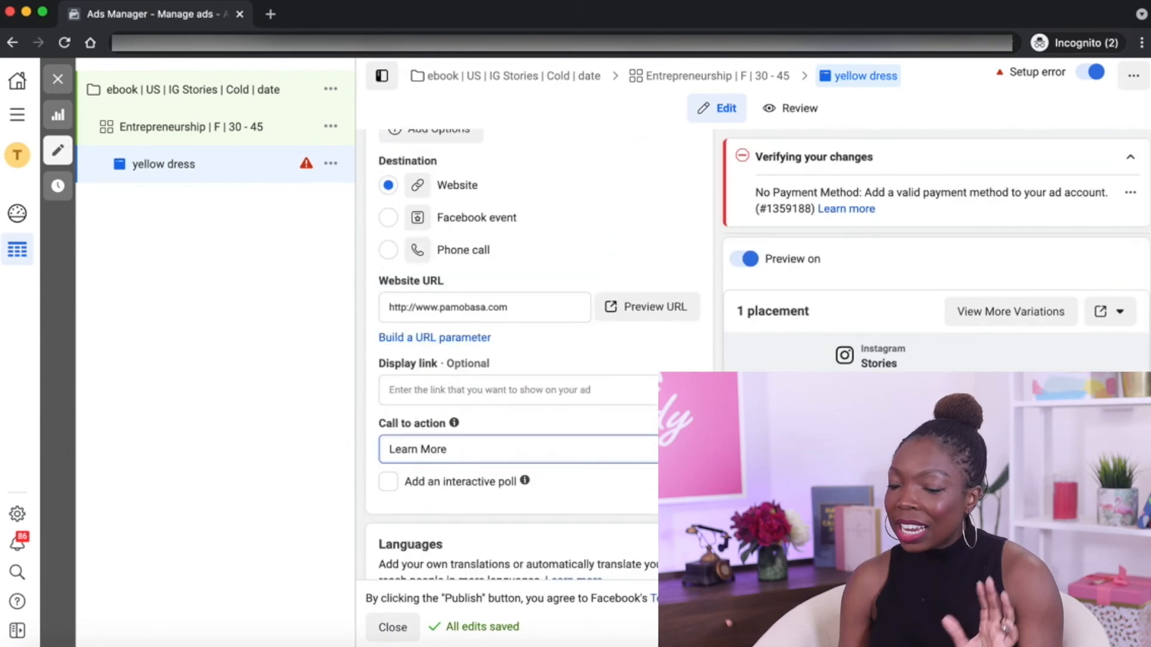
pyautogui.tripleClick(783, 194)
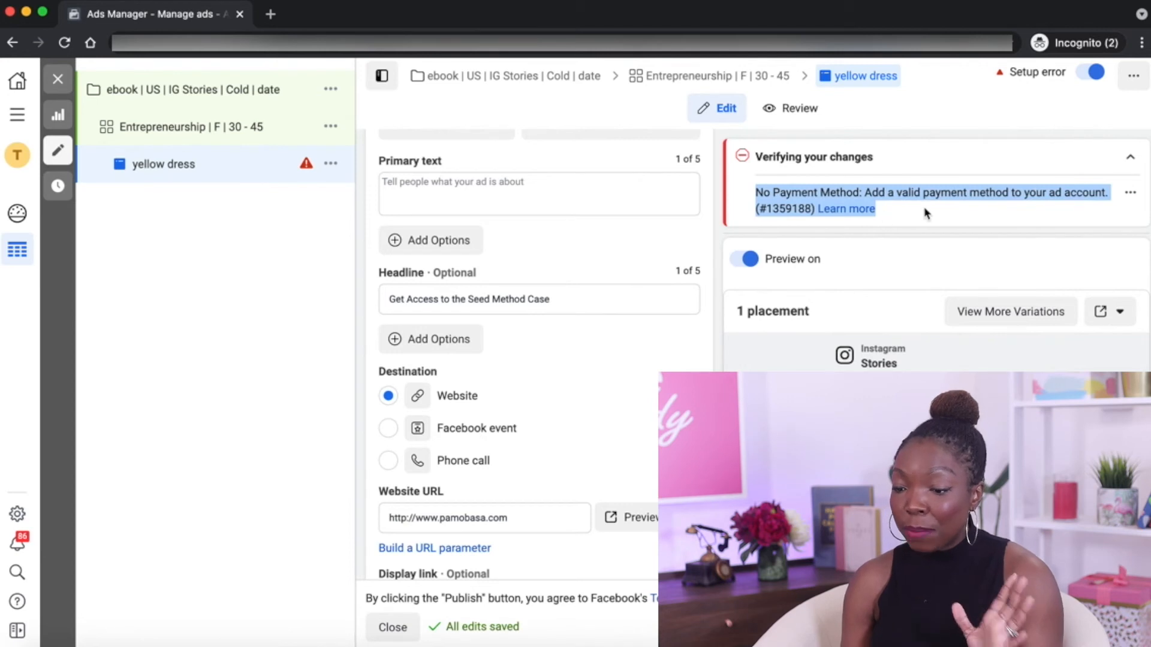
pyautogui.click(715, 229)
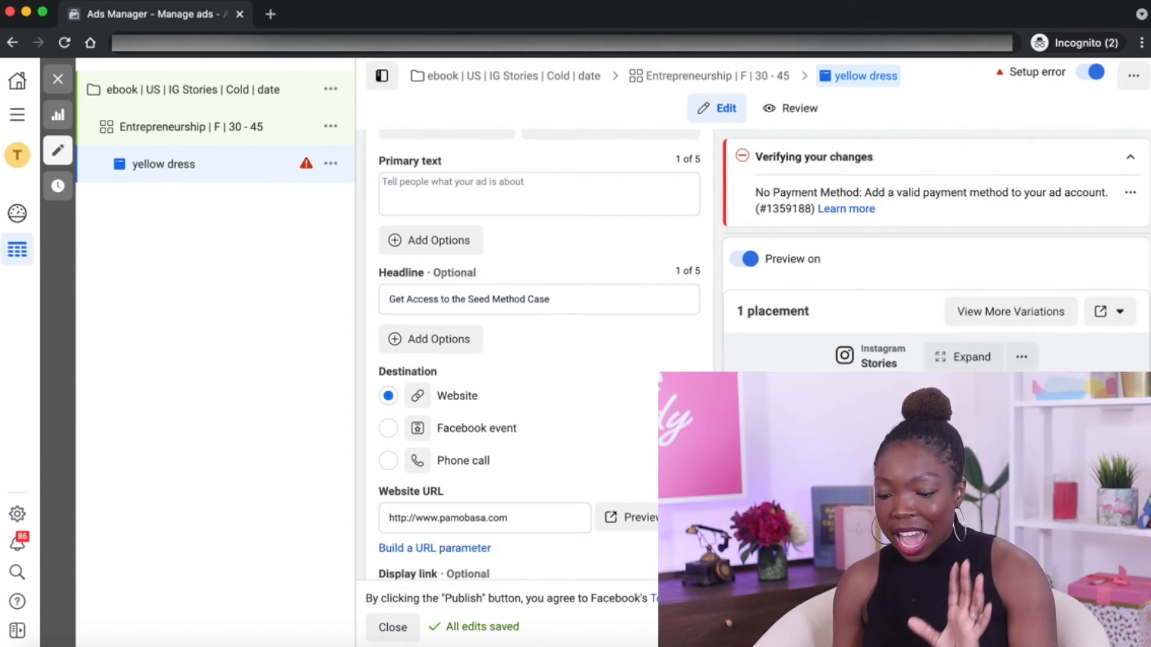
pyautogui.scroll(-7, 534, 354)
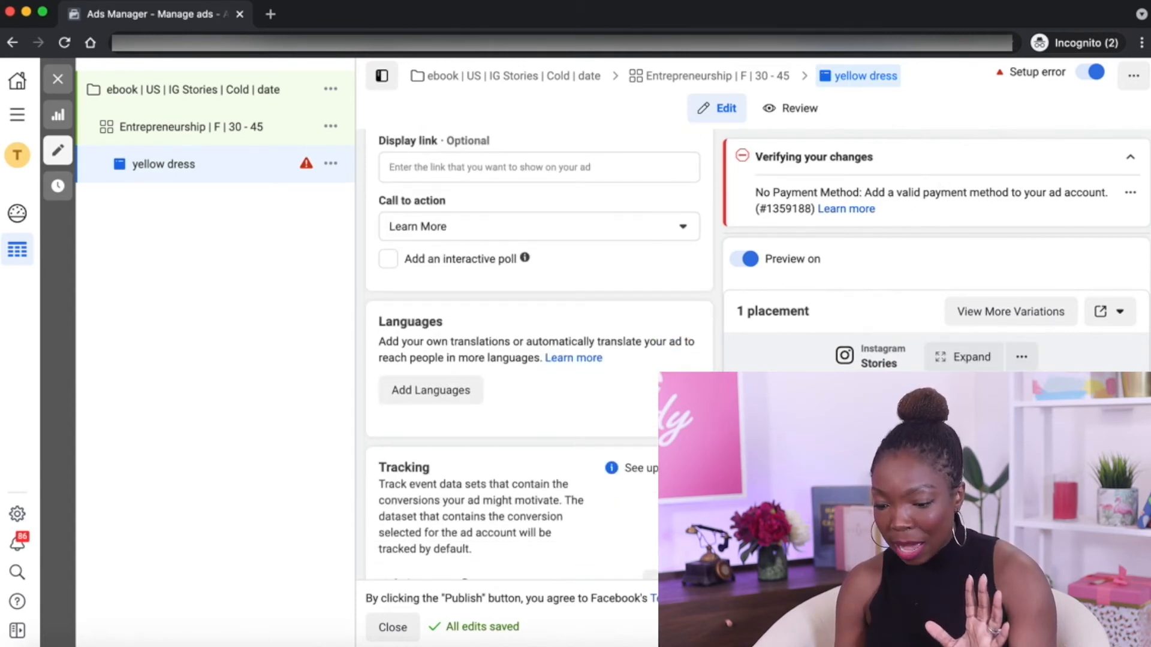
pyautogui.scroll(-6, 540, 353)
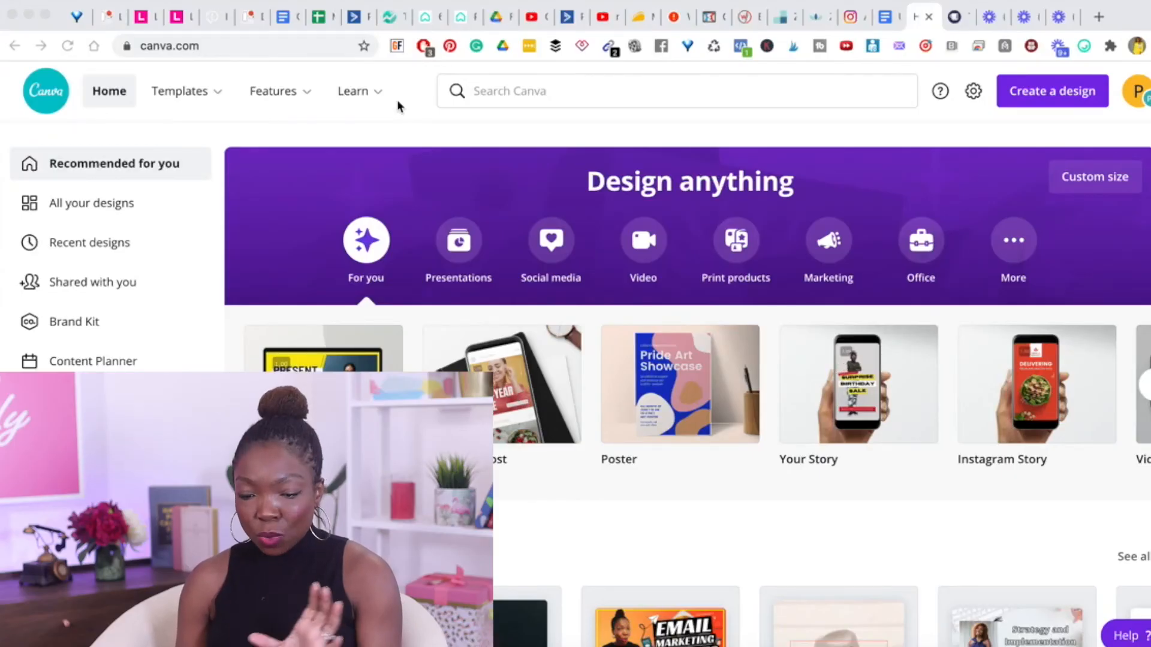
# - Switch to Canva and look over its home page, including the Templates, Features and Learn offerings
pyautogui.click(206, 48)
pyautogui.moveTo(357, 120)
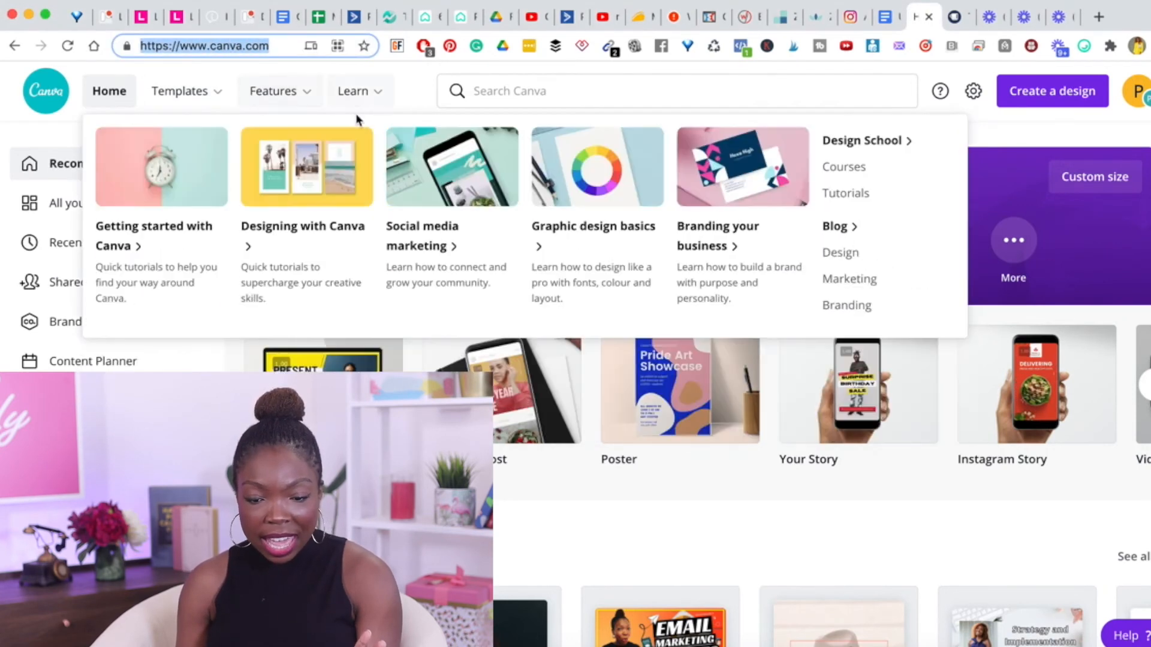
pyautogui.click(414, 105)
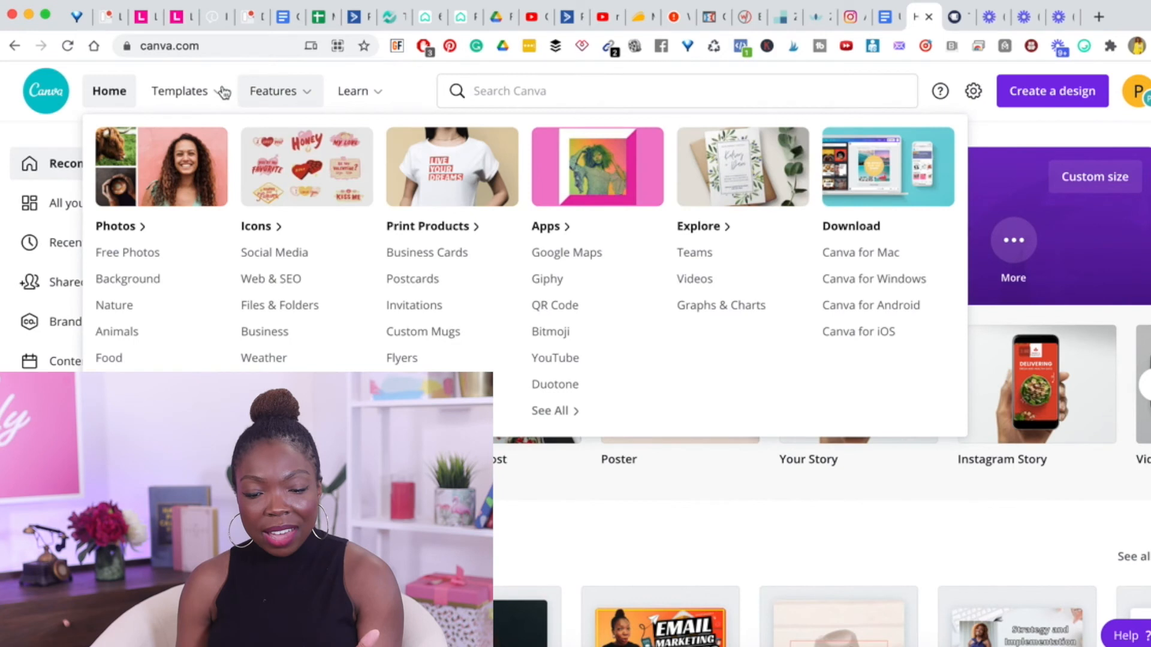
pyautogui.moveTo(213, 95)
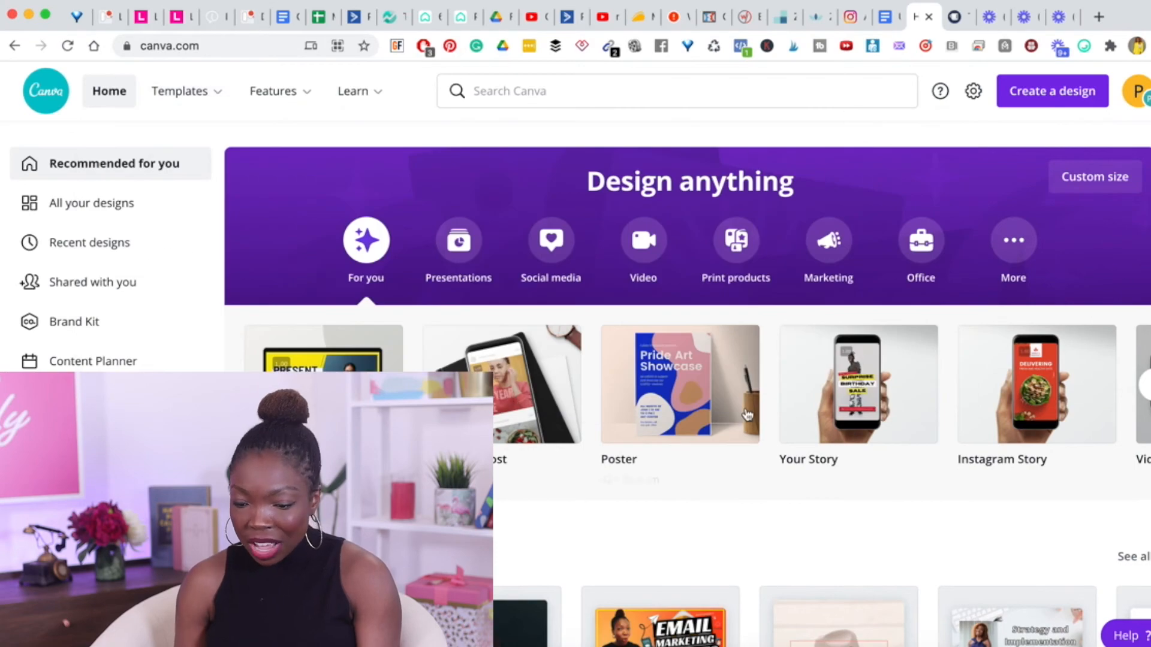
pyautogui.scroll(-10, 747, 414)
pyautogui.scroll(-6, 745, 411)
pyautogui.scroll(15, 745, 411)
# - Open the collection of all existing designs and look through it
pyautogui.click(64, 214)
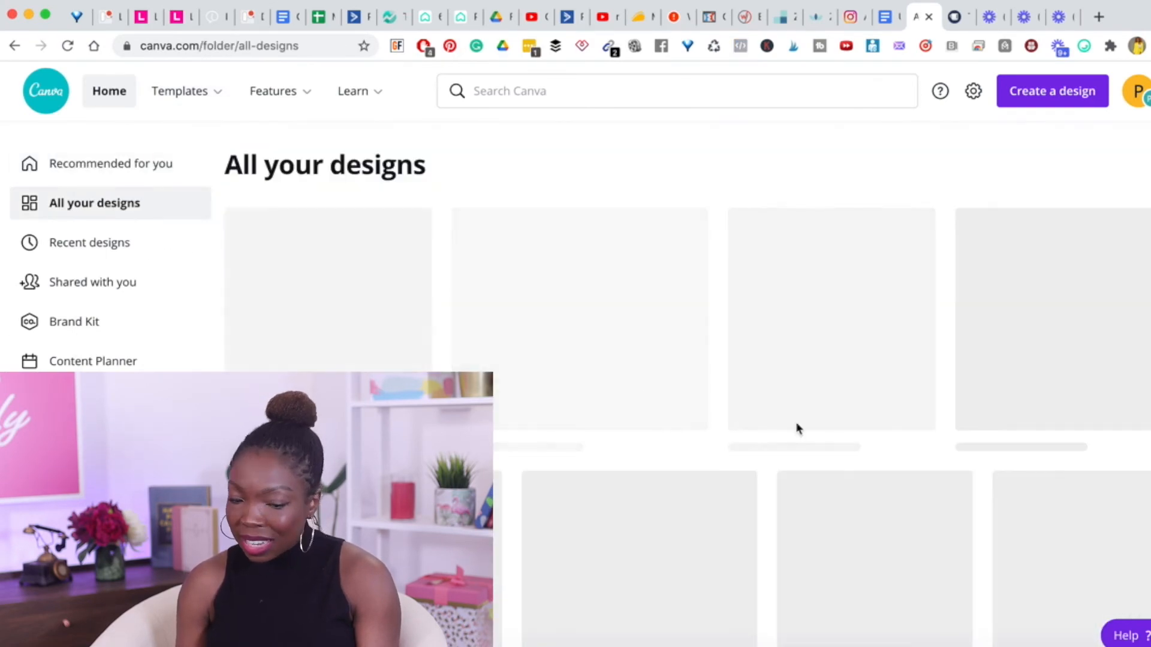
pyautogui.scroll(-1, 860, 447)
pyautogui.scroll(-10, 860, 446)
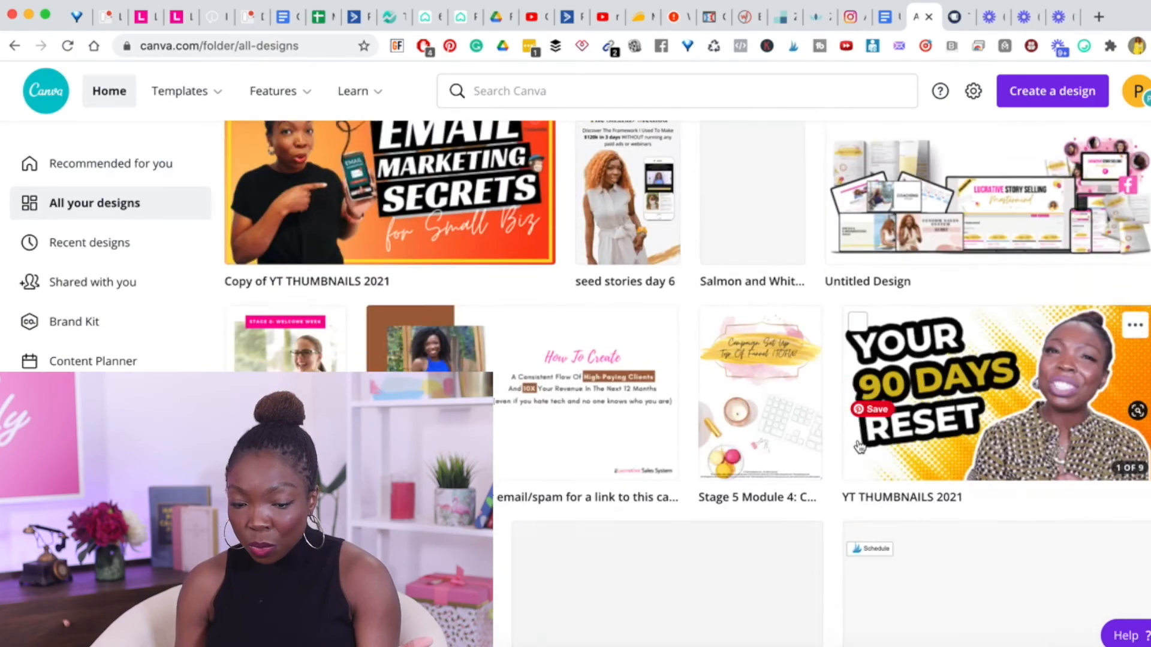
# - Open the Instagram Stories template collection and browse its designs
pyautogui.scroll(12, 860, 447)
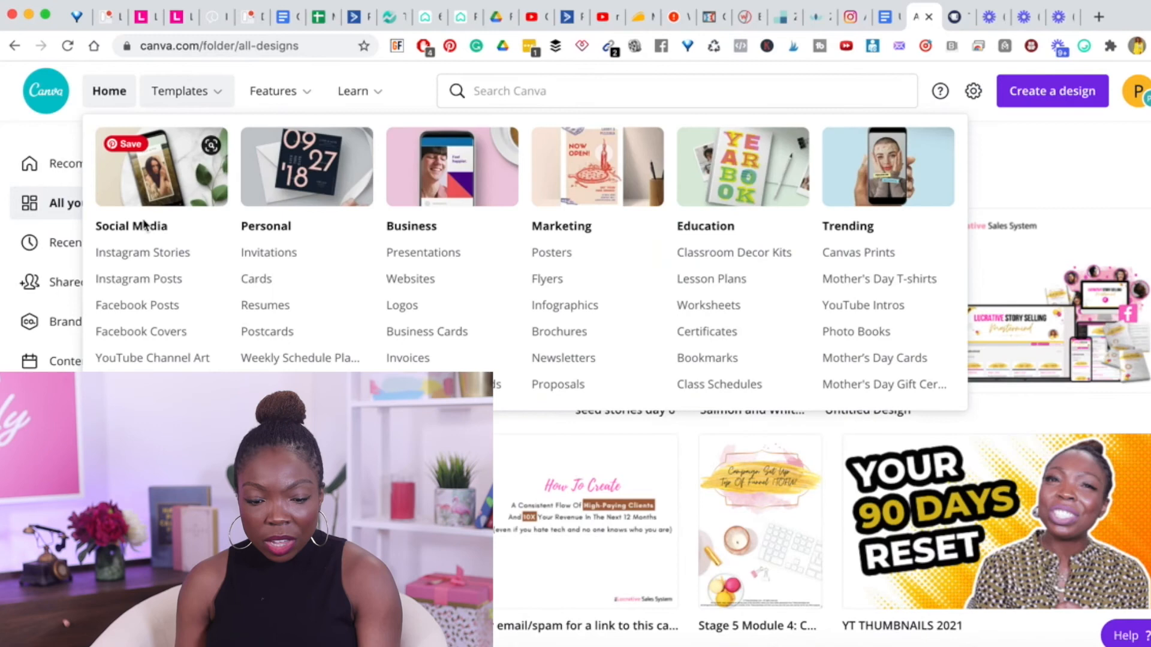
pyautogui.click(142, 254)
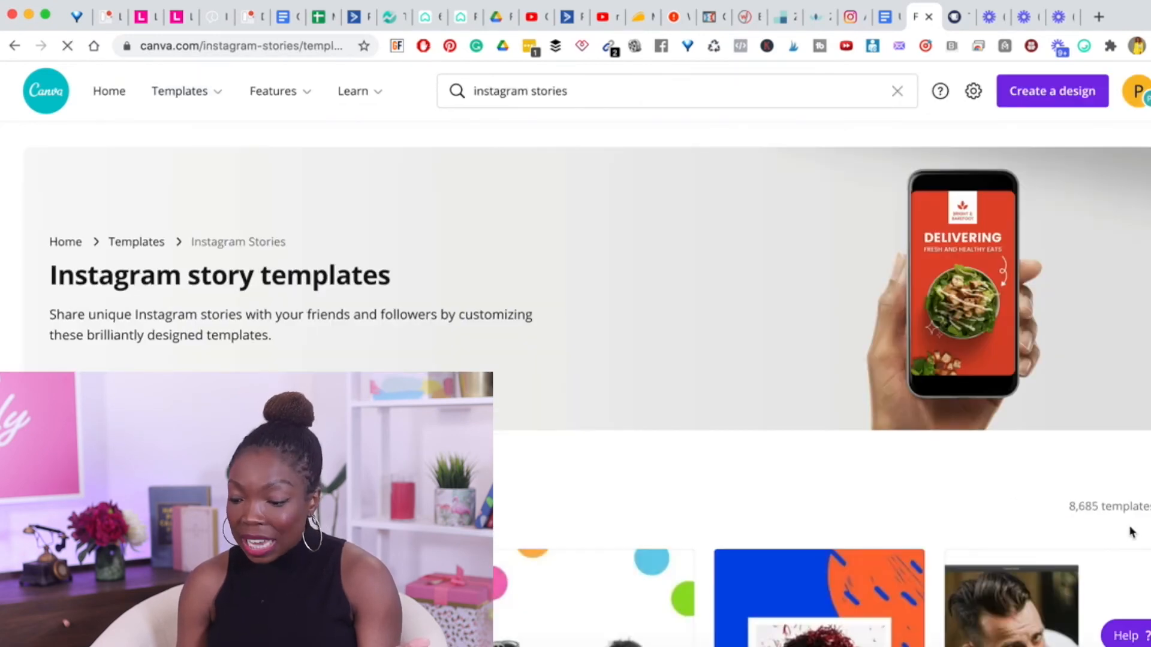
pyautogui.scroll(-1, 1133, 535)
pyautogui.scroll(-20, 1133, 534)
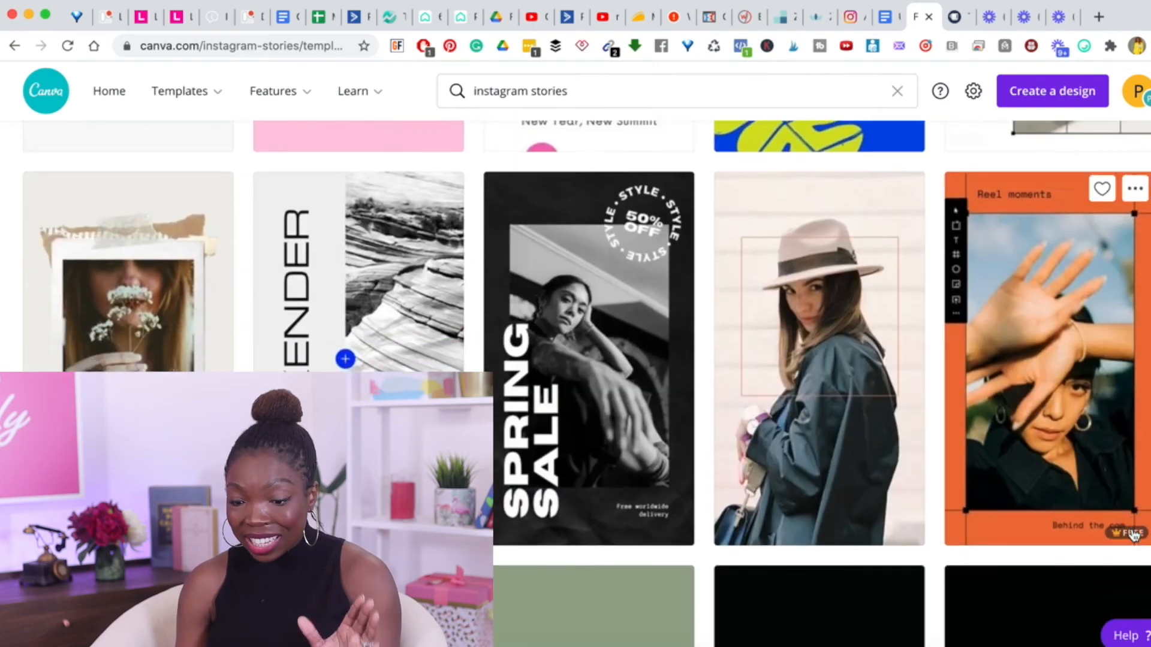
pyautogui.scroll(20, 1133, 536)
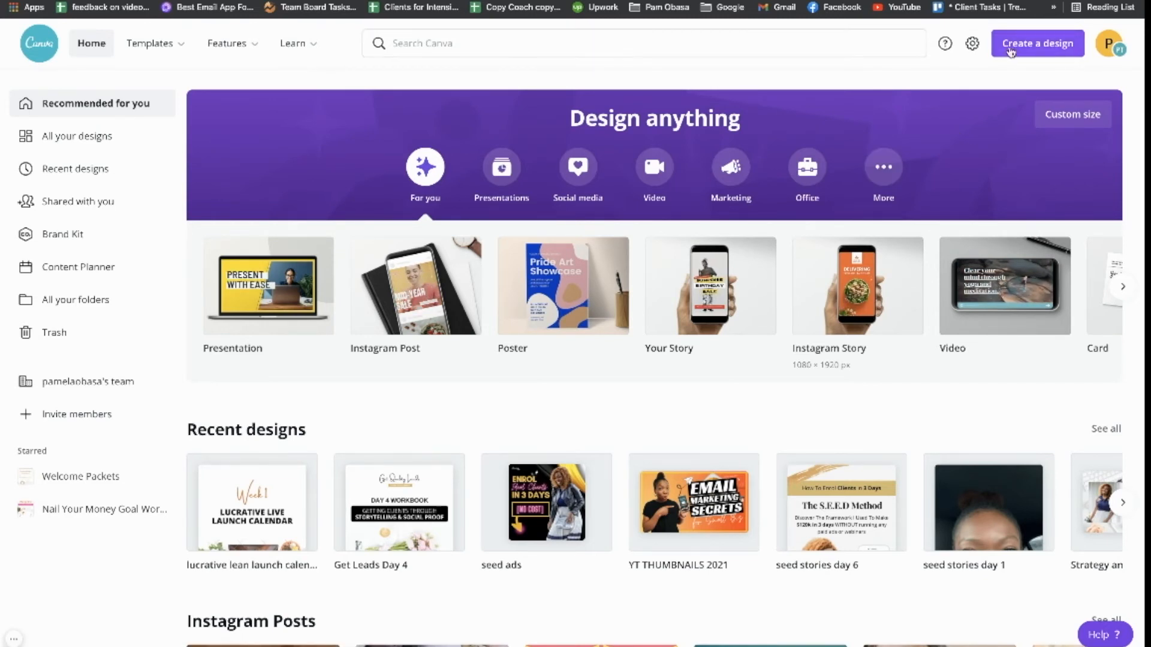
# - Create a new blank Instagram Story design at 1080 × 1920 px
pyautogui.click(1032, 44)
pyautogui.write('inst')
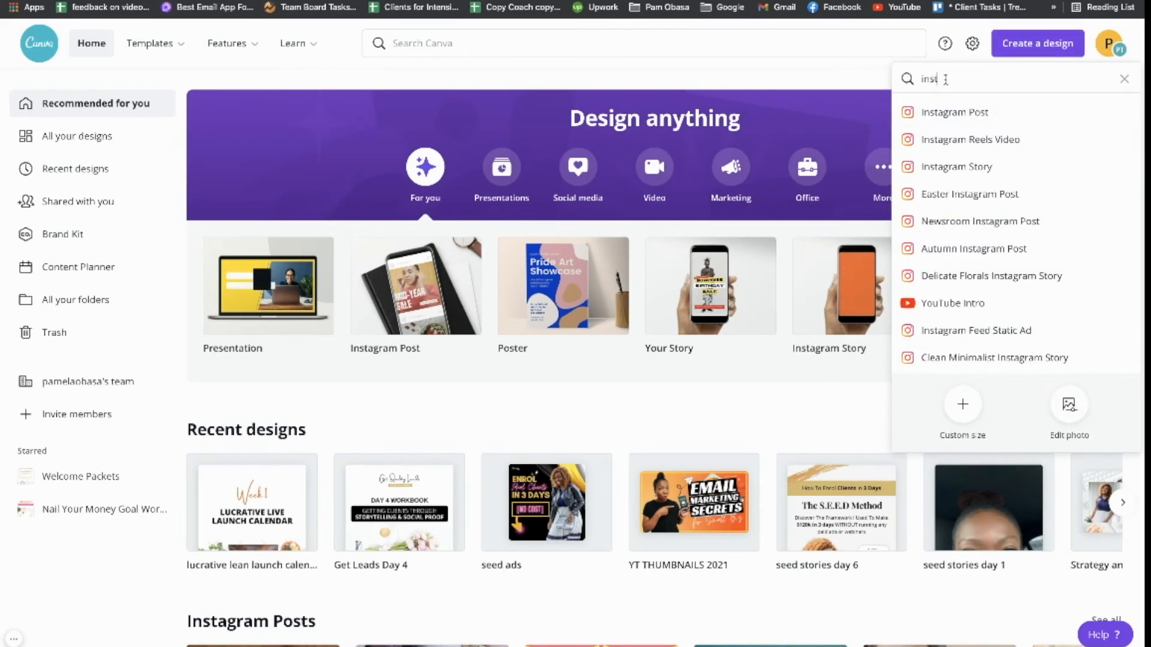
pyautogui.write('agram')
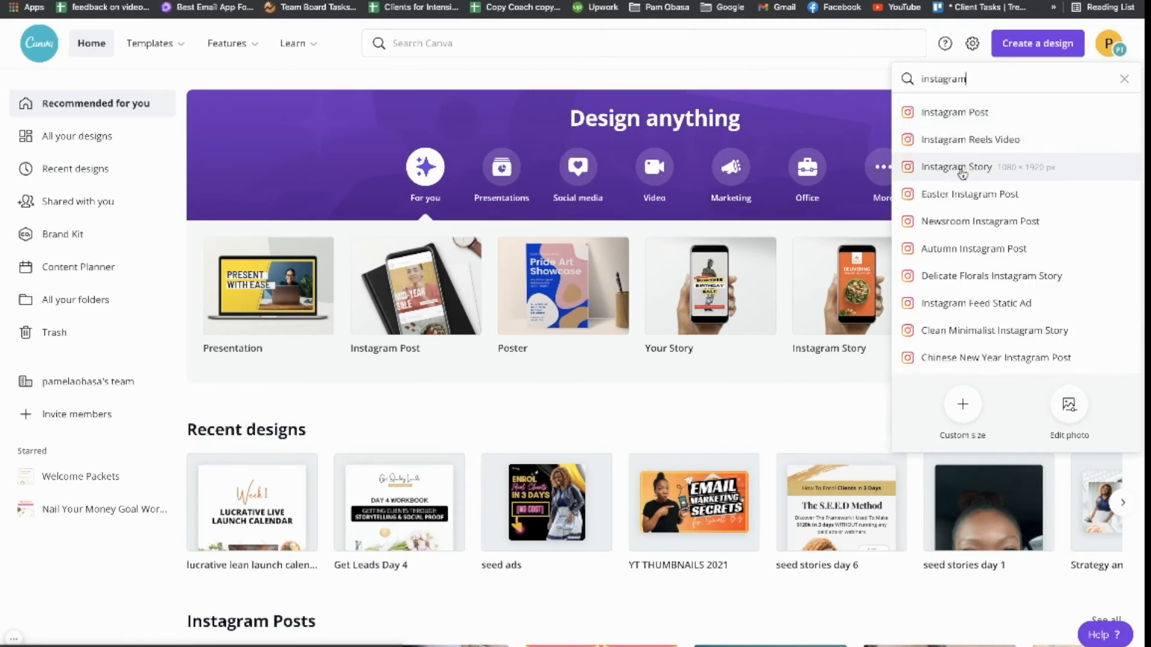
pyautogui.click(963, 173)
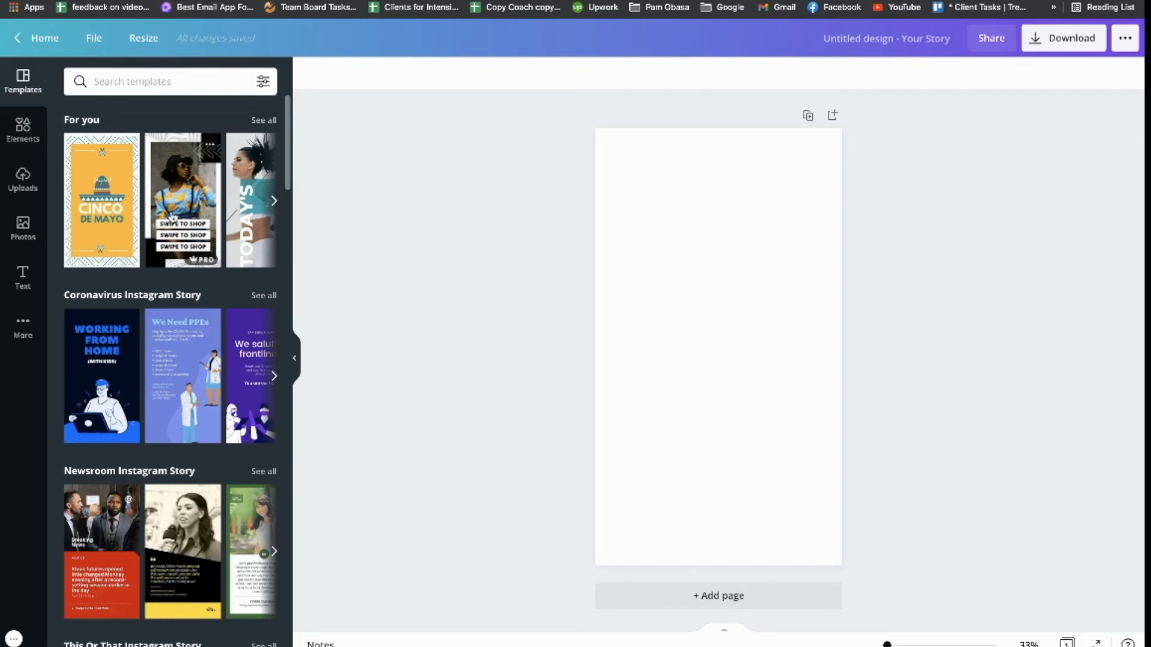
# - Find templates for "business" and apply the beige "How to Style Your Livingroom" design with three phone mockups
pyautogui.scroll(-3, 172, 217)
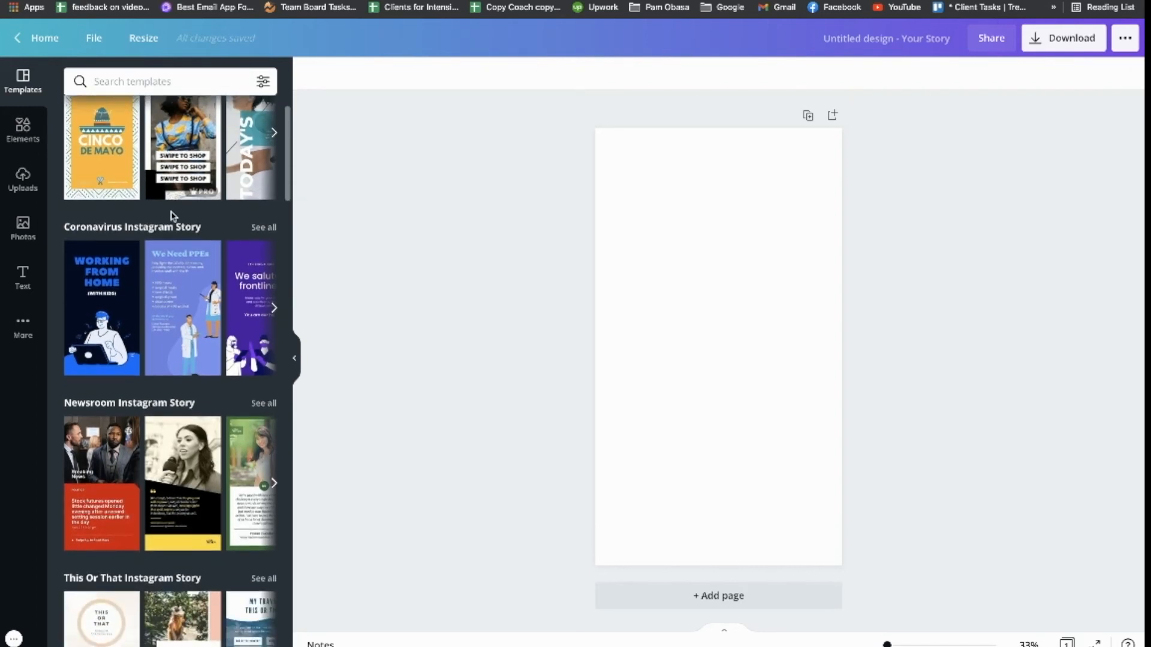
pyautogui.scroll(3, 172, 217)
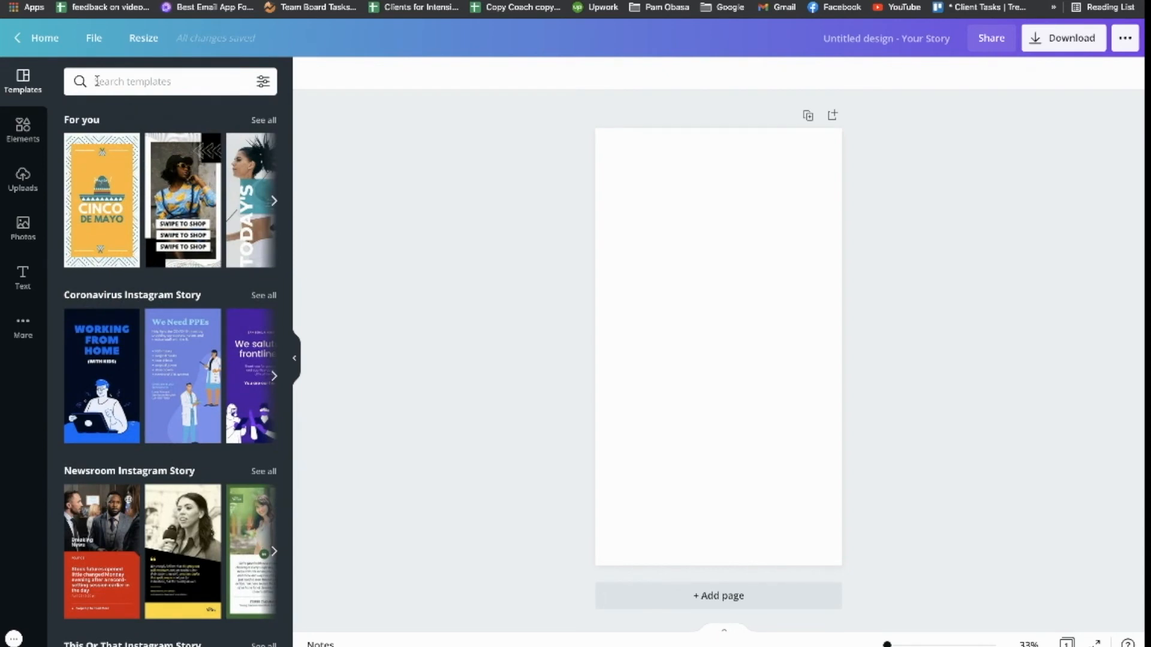
pyautogui.click(103, 80)
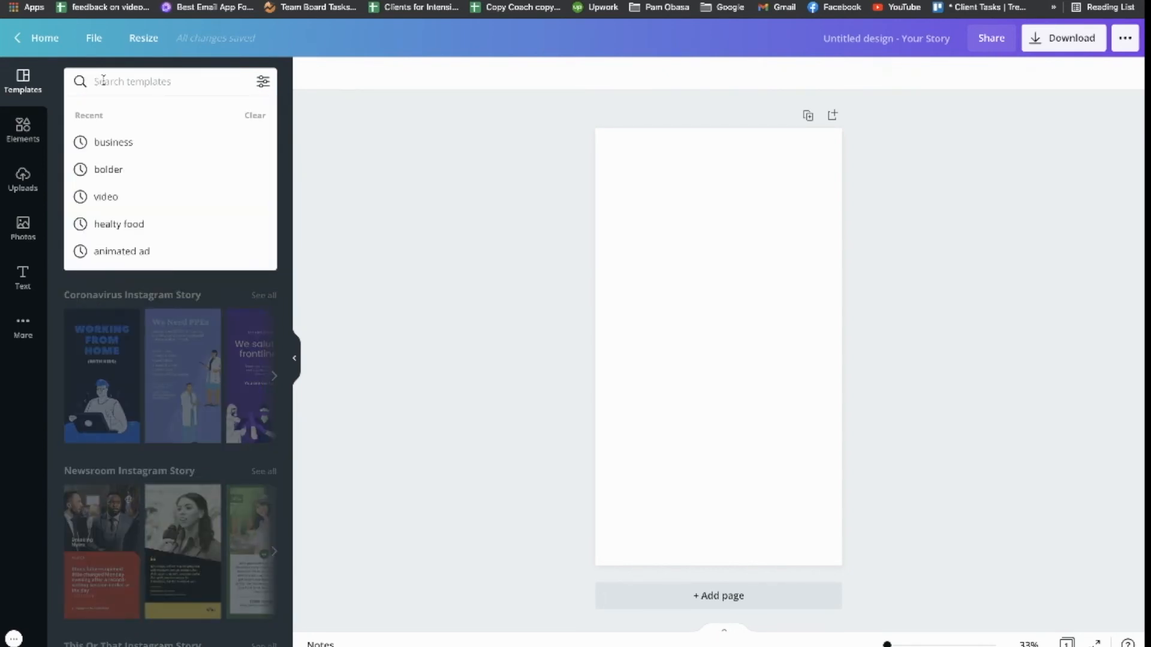
pyautogui.click(99, 142)
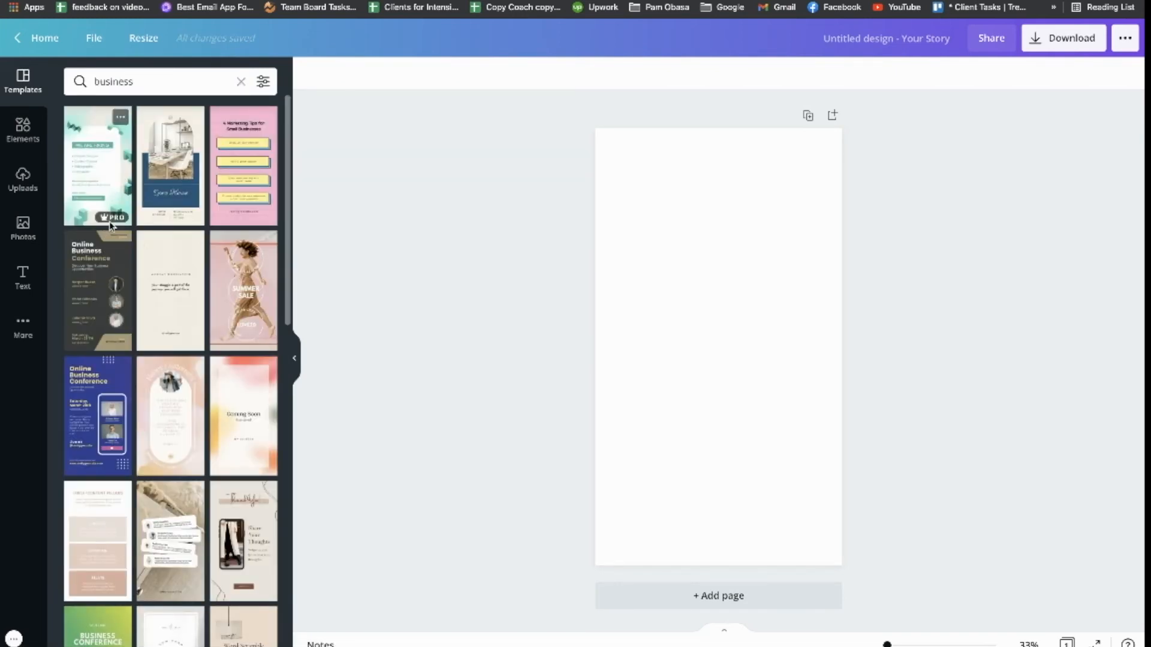
pyautogui.moveTo(110, 223)
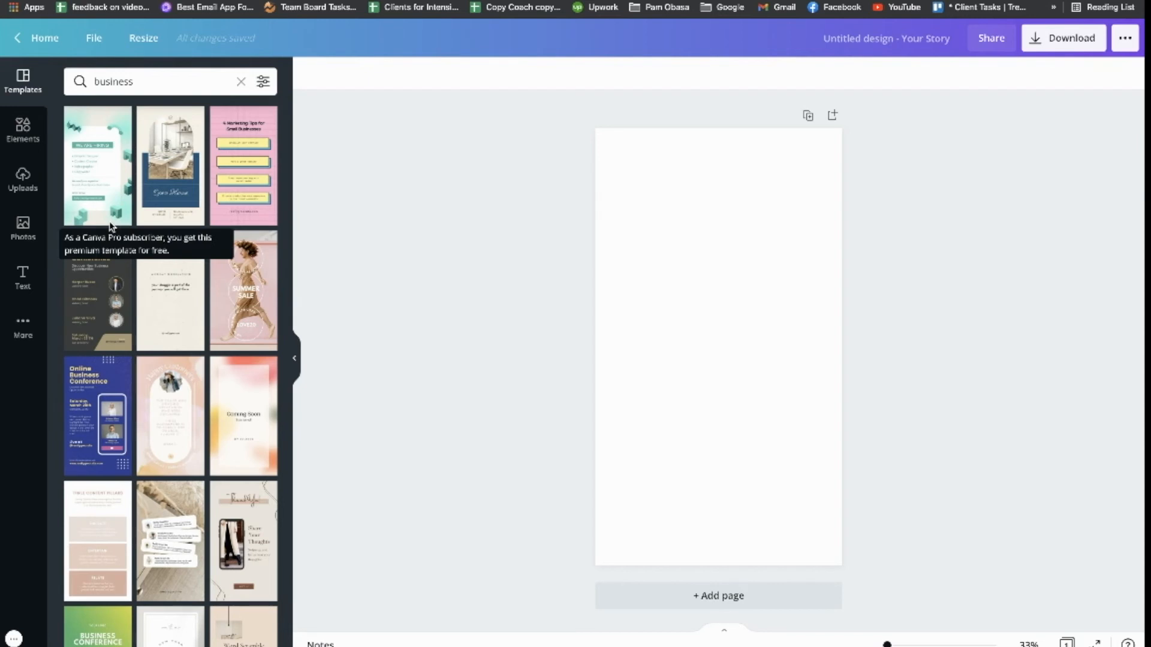
pyautogui.scroll(-9, 176, 232)
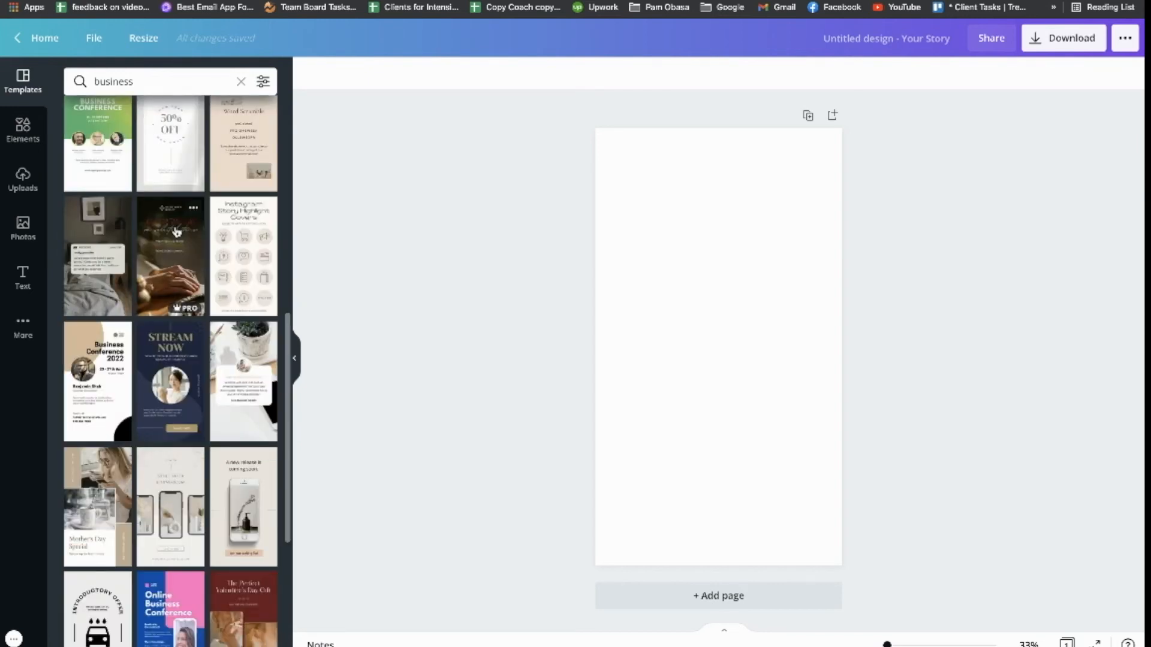
pyautogui.scroll(-2, 168, 360)
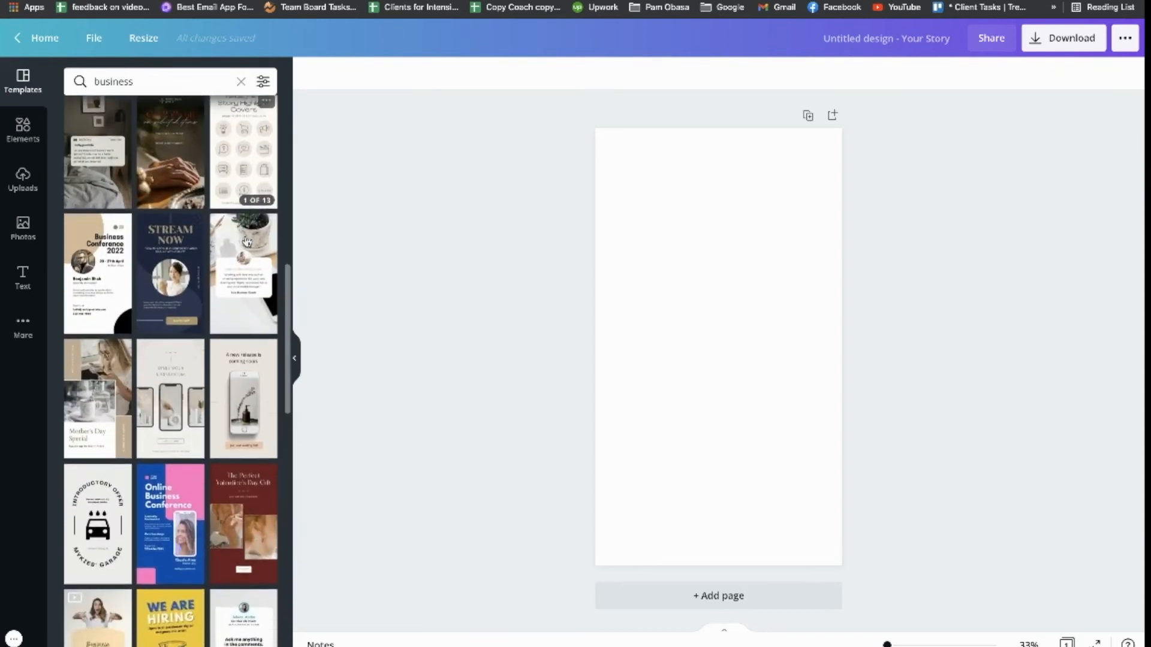
pyautogui.click(177, 385)
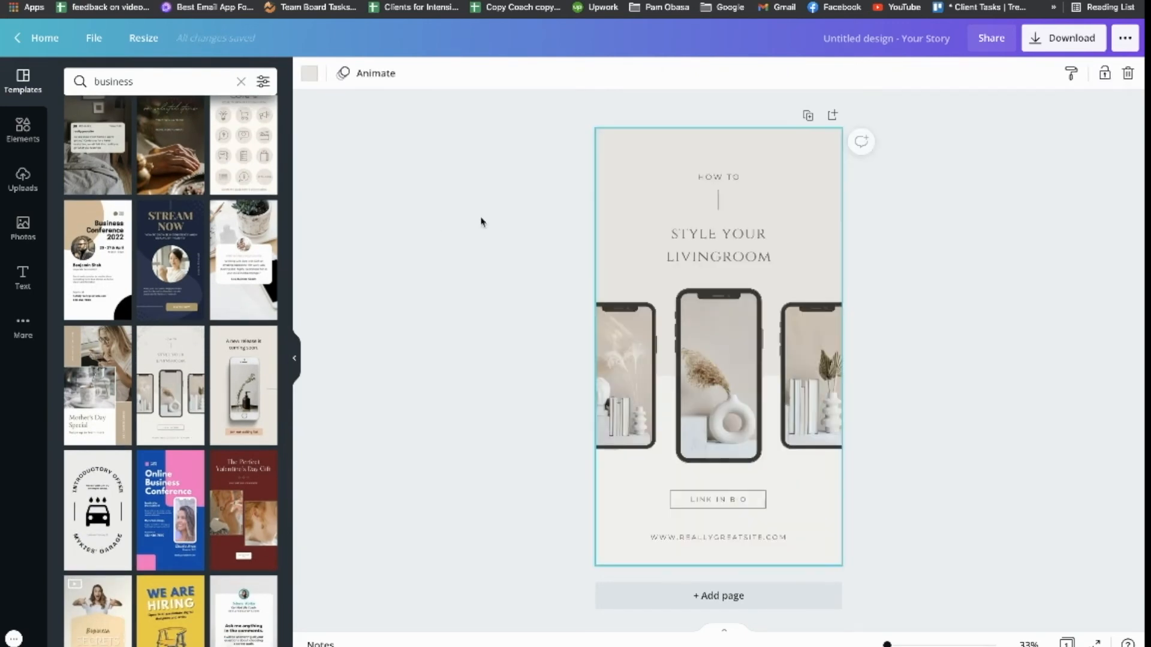
# - Replace the "HOW TO" line with "GRAB MY FREE CASE STUDY" and enlarge its text to size 28.1
pyautogui.click(699, 177)
pyautogui.click(699, 177)
pyautogui.click(688, 177)
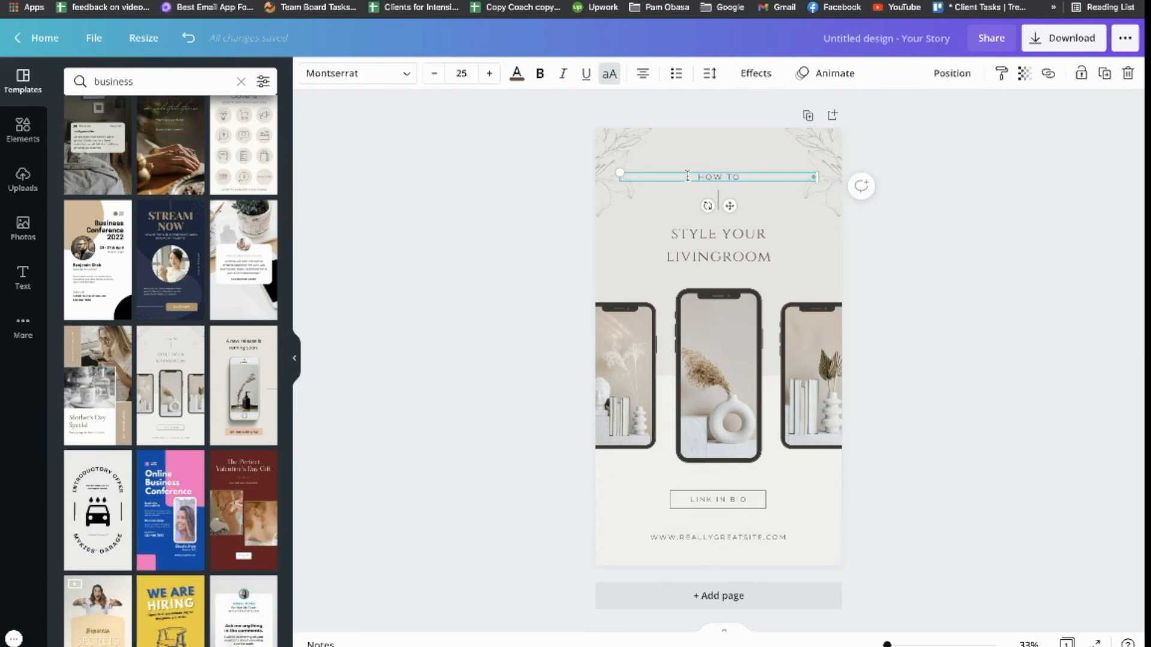
pyautogui.moveTo(735, 173); pyautogui.dragTo(775, 173)
pyautogui.moveTo(690, 174); pyautogui.dragTo(773, 174)
pyautogui.write('GRAB MY FREE CASE STUDY')
pyautogui.moveTo(616, 172)
pyautogui.mouseDown()
pyautogui.moveTo(568, 152)
pyautogui.moveTo(596, 172)
pyautogui.mouseUp()
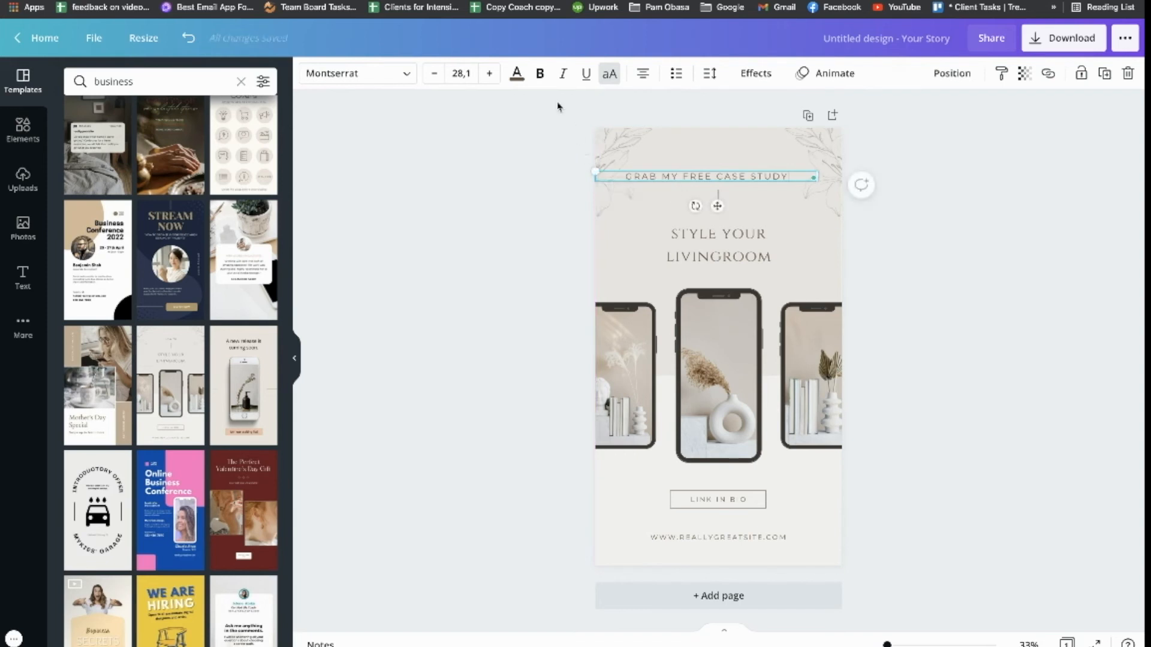
# - Change the font of the "GRAB MY FREE CASE STUDY" line to Archivo Black
pyautogui.click(670, 177)
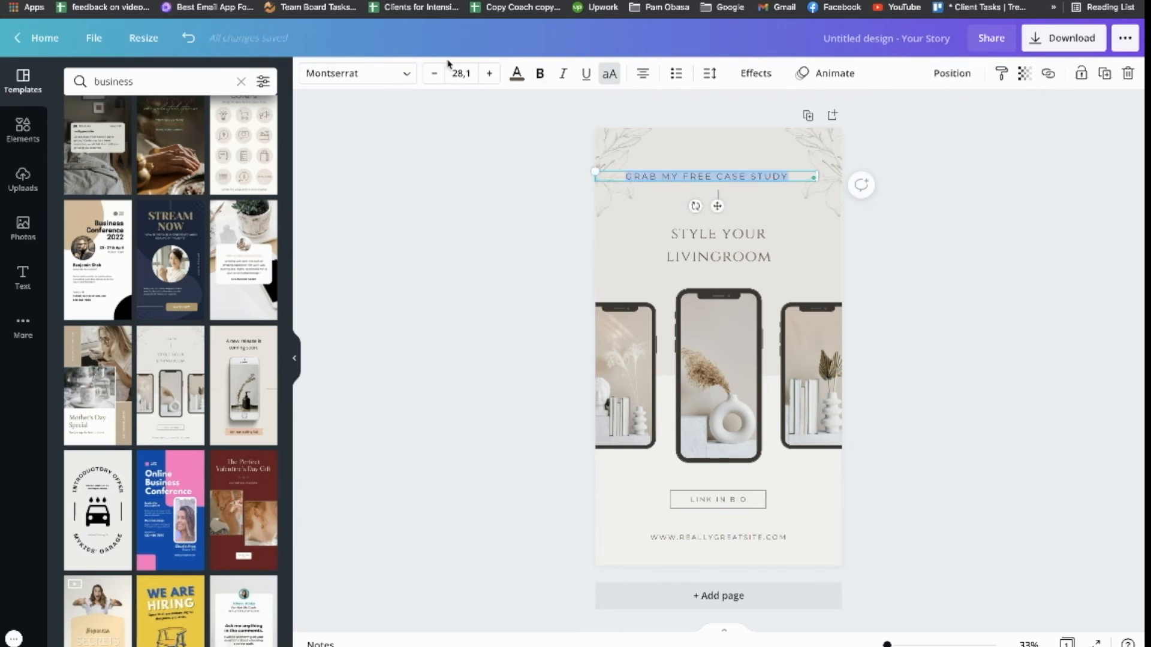
pyautogui.click(539, 73)
pyautogui.click(380, 72)
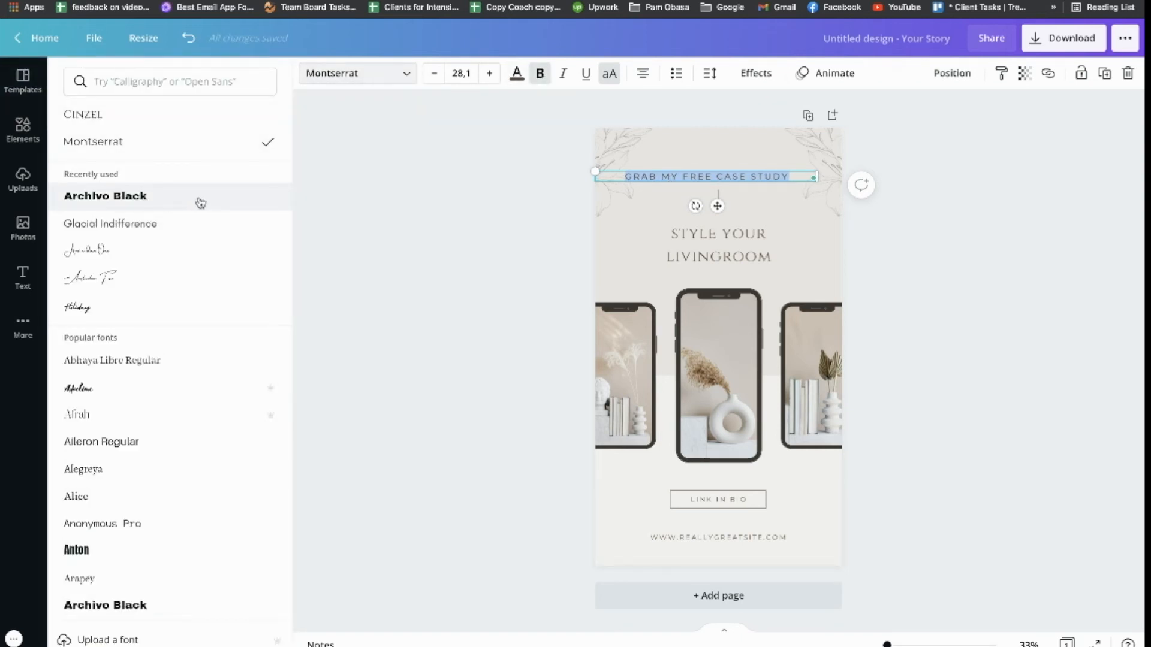
pyautogui.click(146, 197)
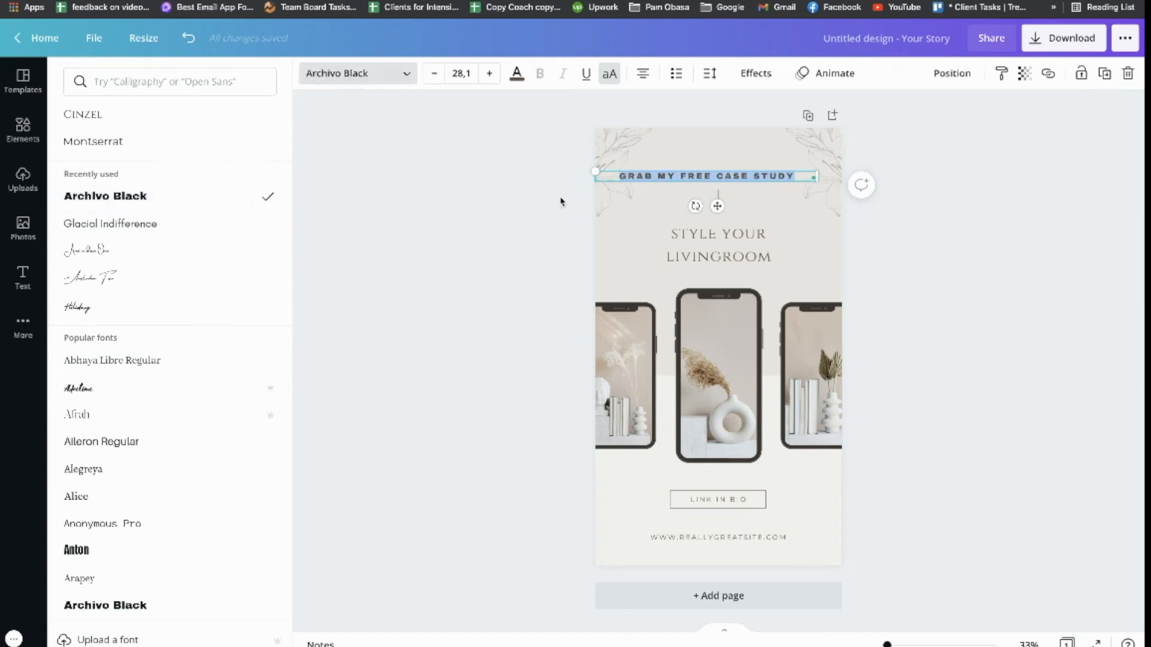
pyautogui.press('Escape')
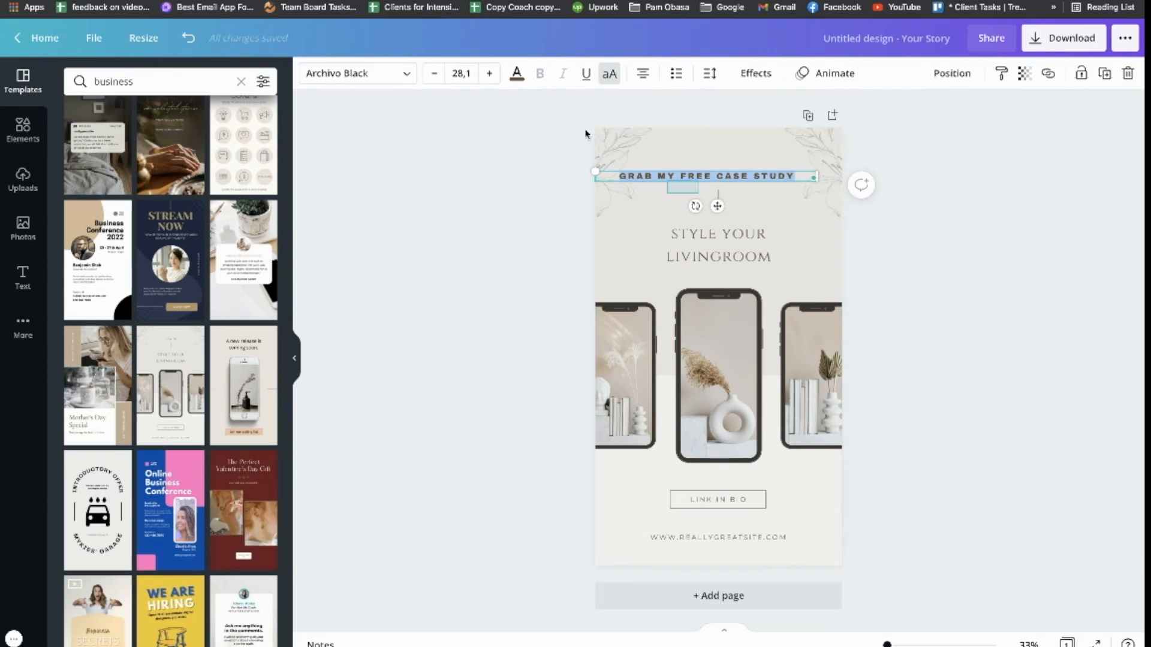
# - Set the text colour of the "GRAB MY FREE CASE STUDY" line to black
pyautogui.click(517, 76)
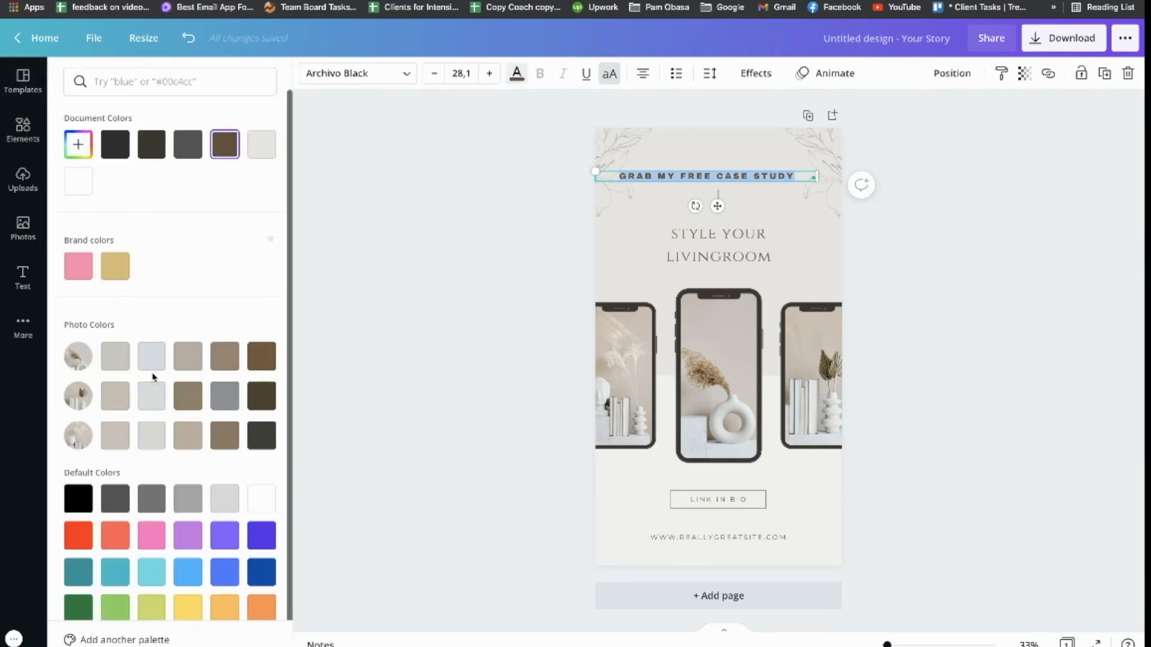
pyautogui.scroll(-1, 153, 377)
pyautogui.click(78, 473)
pyautogui.click(672, 177)
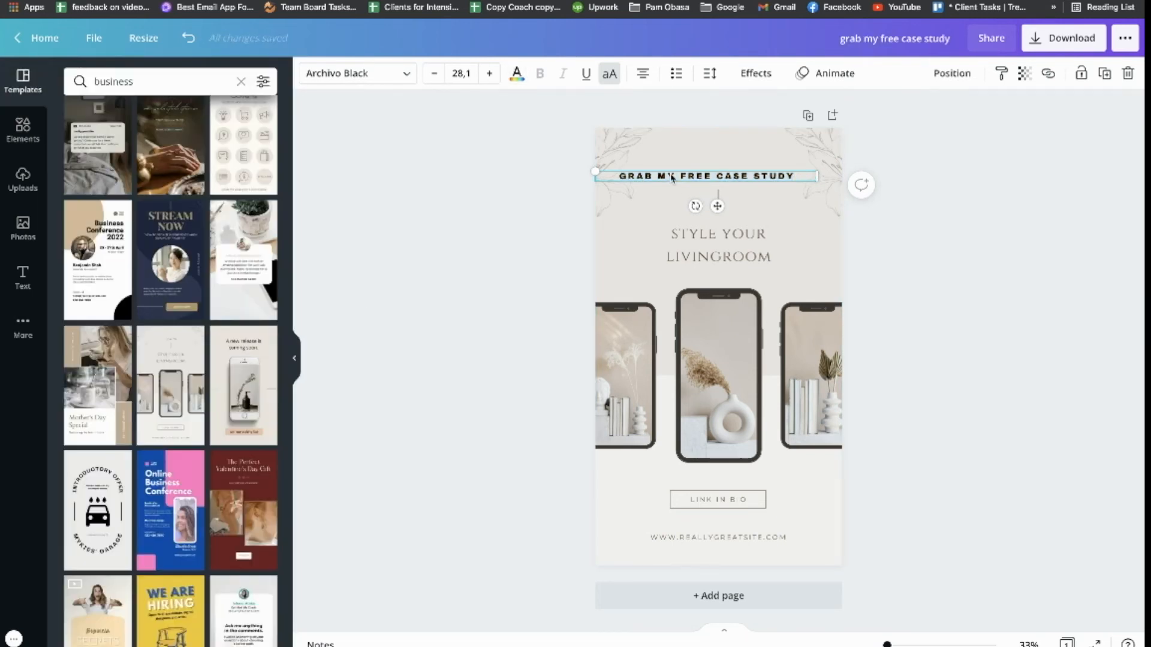
# - Try the custom colour #FE92AF on the "GRAB MY FREE CASE STUDY" line and return it to black
pyautogui.click(516, 74)
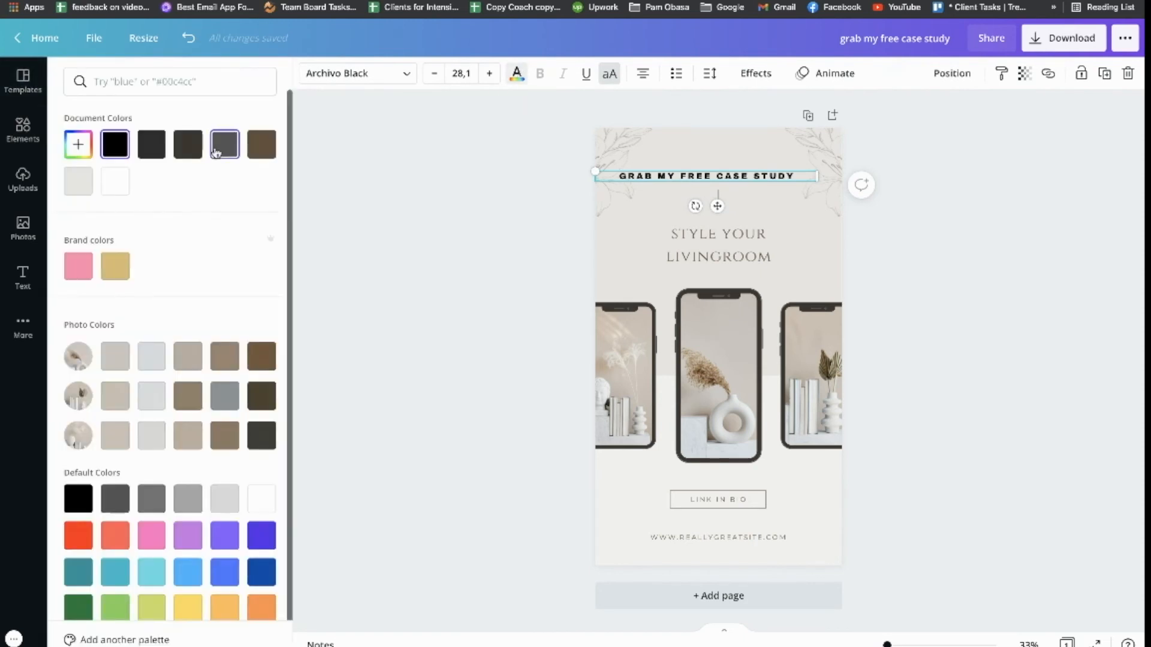
pyautogui.scroll(-1, 186, 261)
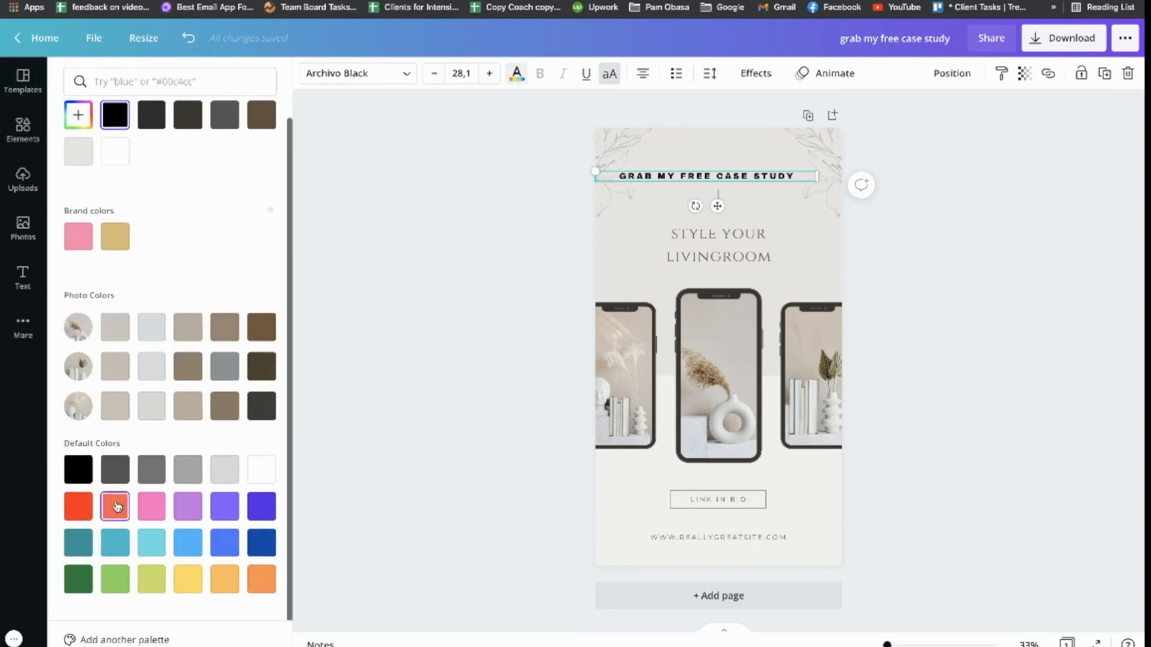
pyautogui.scroll(1, 193, 544)
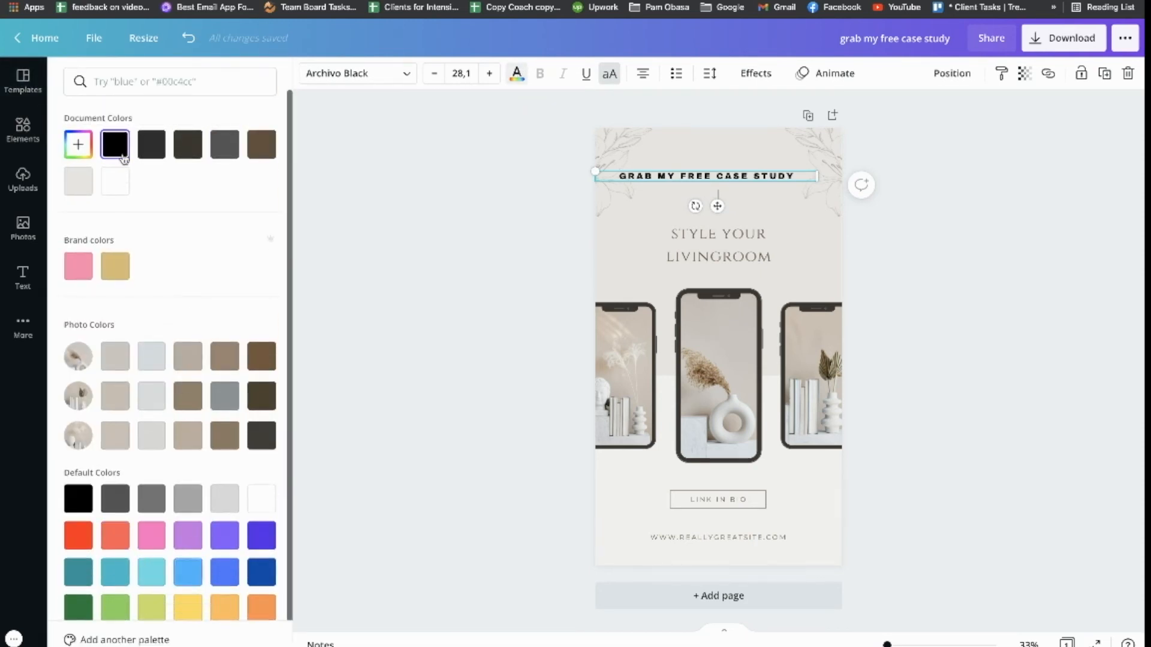
pyautogui.click(78, 148)
pyautogui.moveTo(155, 283); pyautogui.dragTo(210, 284)
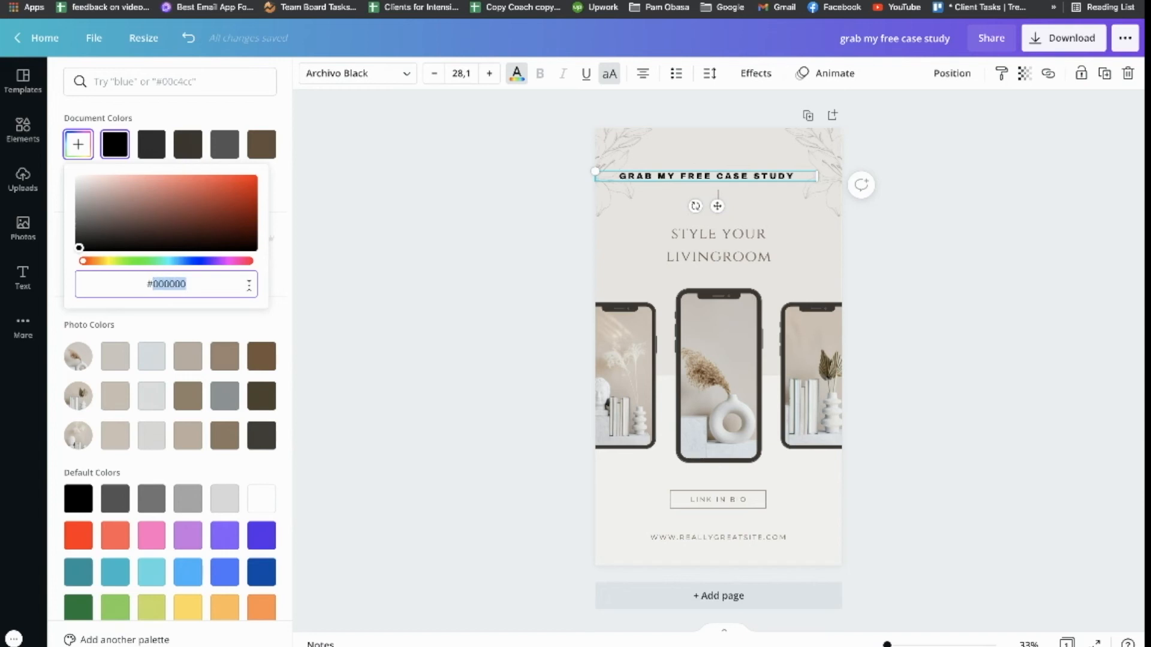
pyautogui.write('FE92AF')
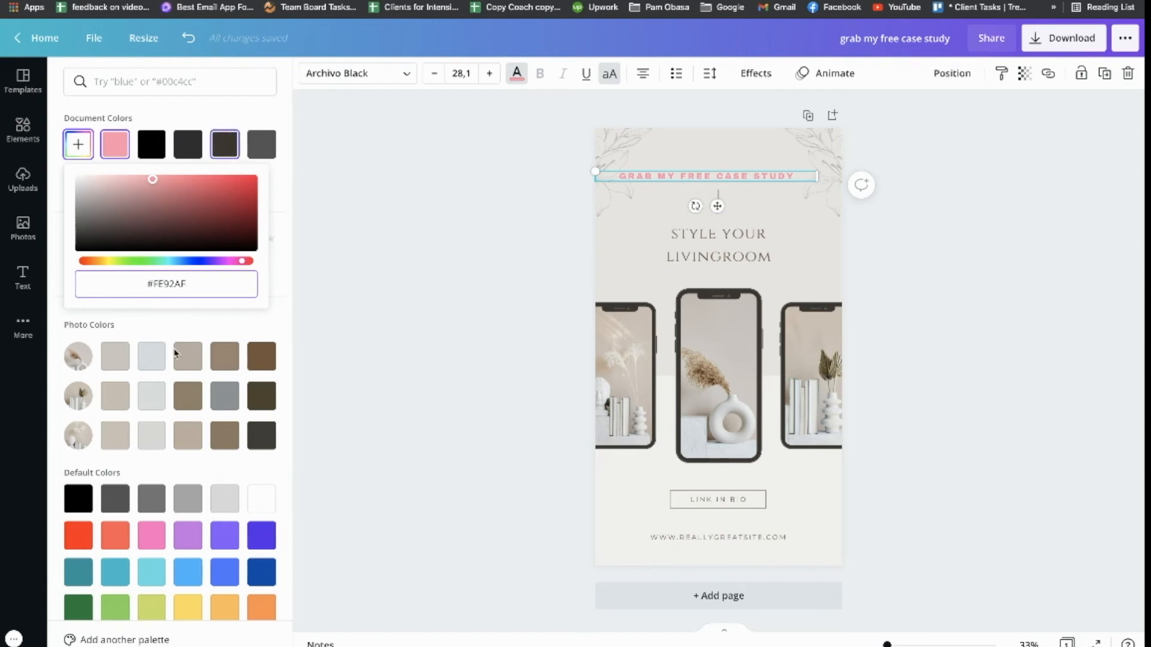
pyautogui.click(81, 497)
pyautogui.click(430, 381)
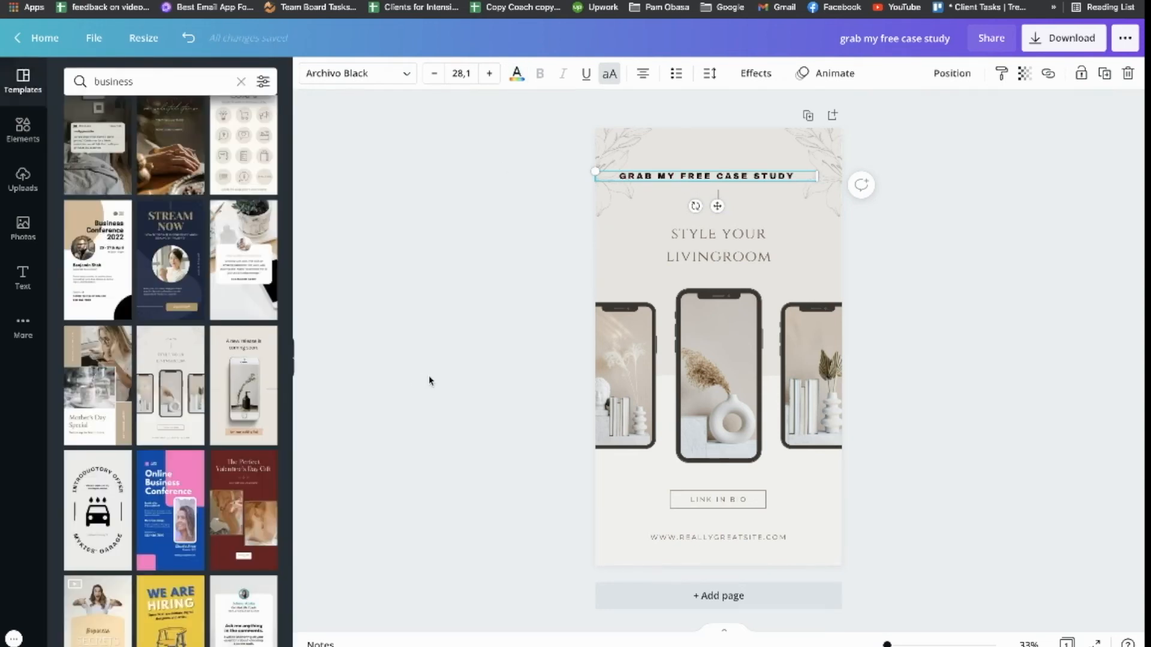
# - Move the "GRAB MY FREE CASE STUDY" line slightly up and right, and raise the vertical divider closer beneath it
pyautogui.click(731, 178)
pyautogui.moveTo(730, 178); pyautogui.dragTo(742, 163)
pyautogui.click(494, 268)
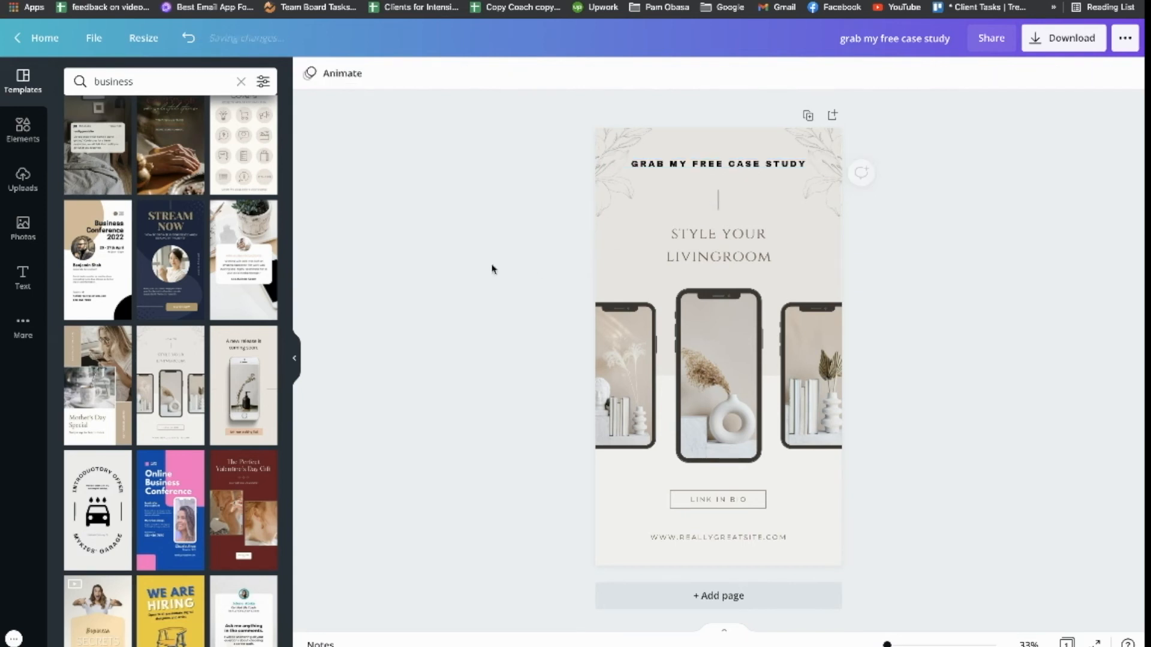
pyautogui.moveTo(717, 205); pyautogui.dragTo(718, 186)
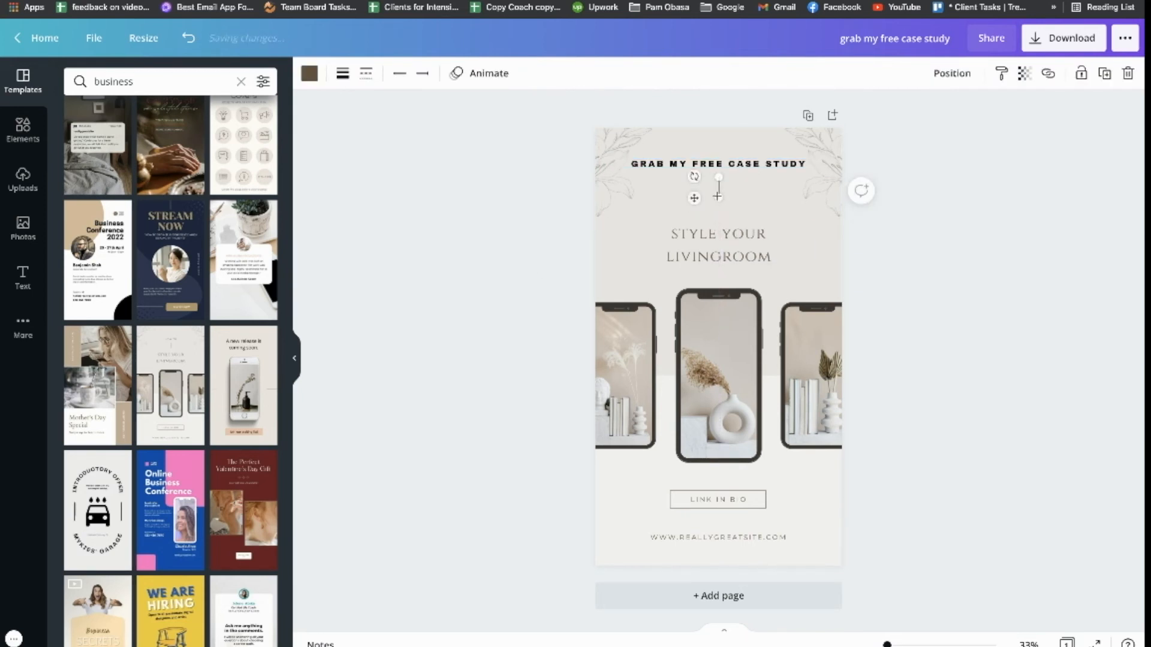
# - Move the "STYLE YOUR LIVINGROOM" title up below the divider and replace its text with "Seed Method"
pyautogui.moveTo(691, 248); pyautogui.dragTo(769, 236)
pyautogui.click(692, 235)
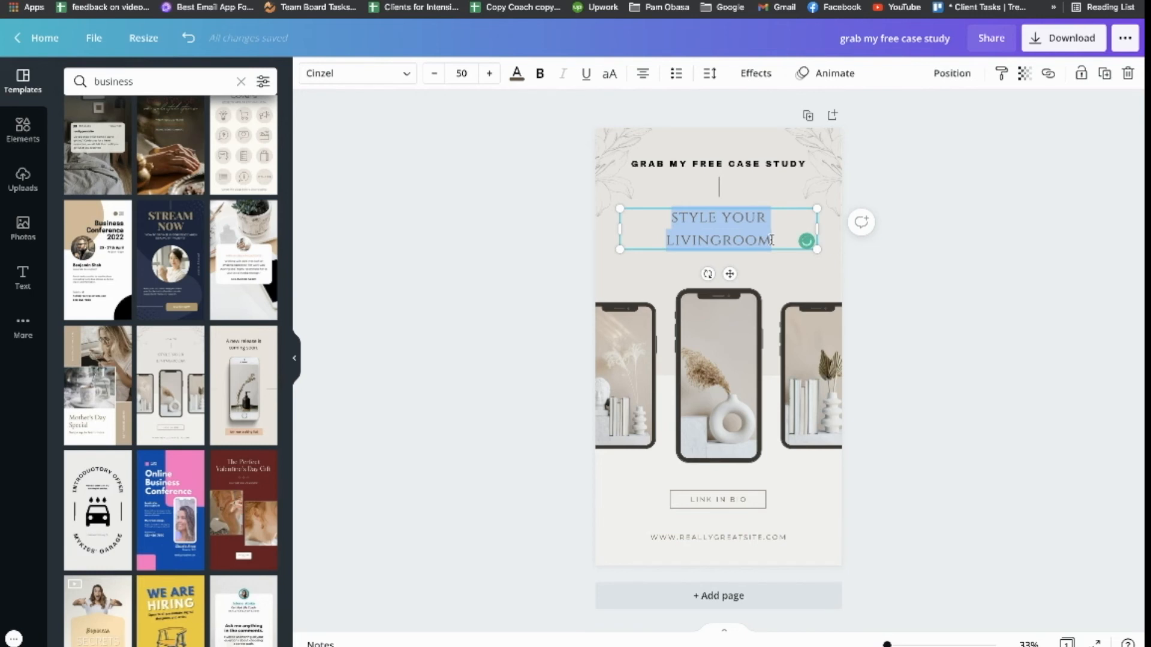
pyautogui.write('Seed Met')
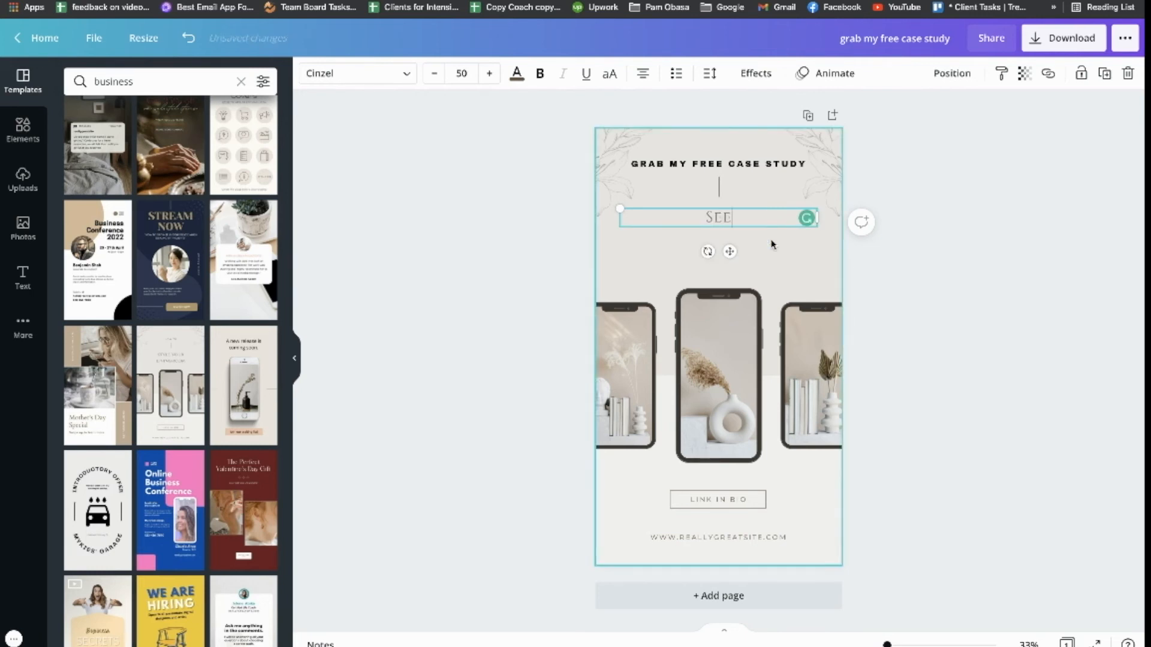
pyautogui.write('hod')
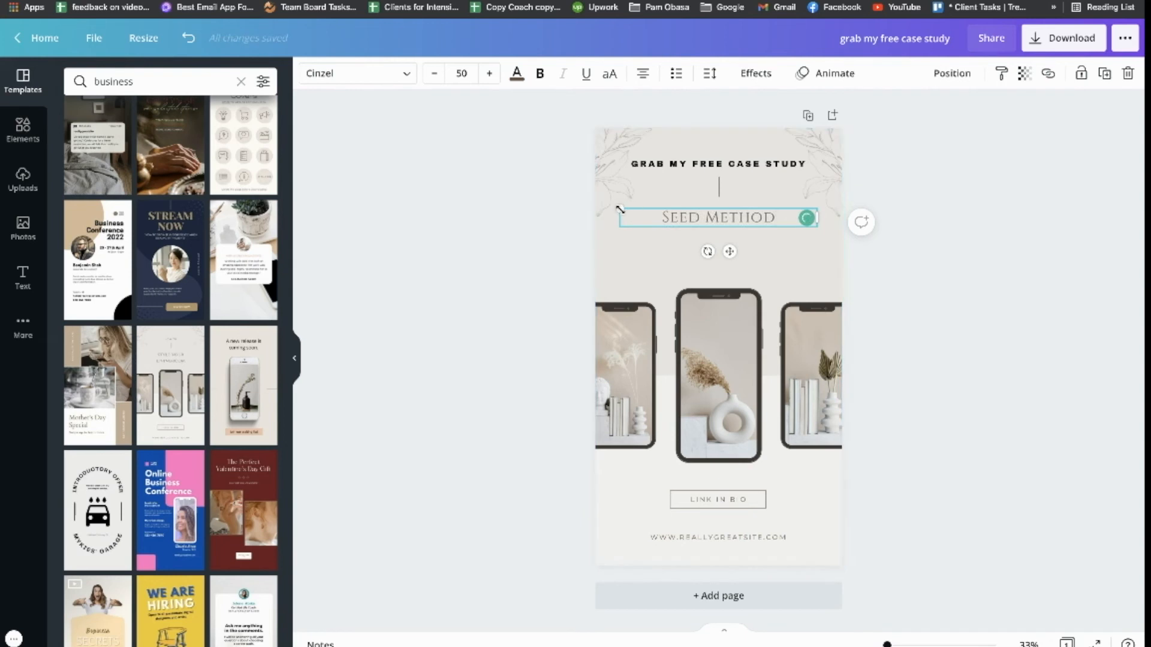
# - Enlarge the "Seed Method" title to size 56.3 and recentre it below the divider
pyautogui.moveTo(619, 207); pyautogui.dragTo(594, 193)
pyautogui.click(717, 200)
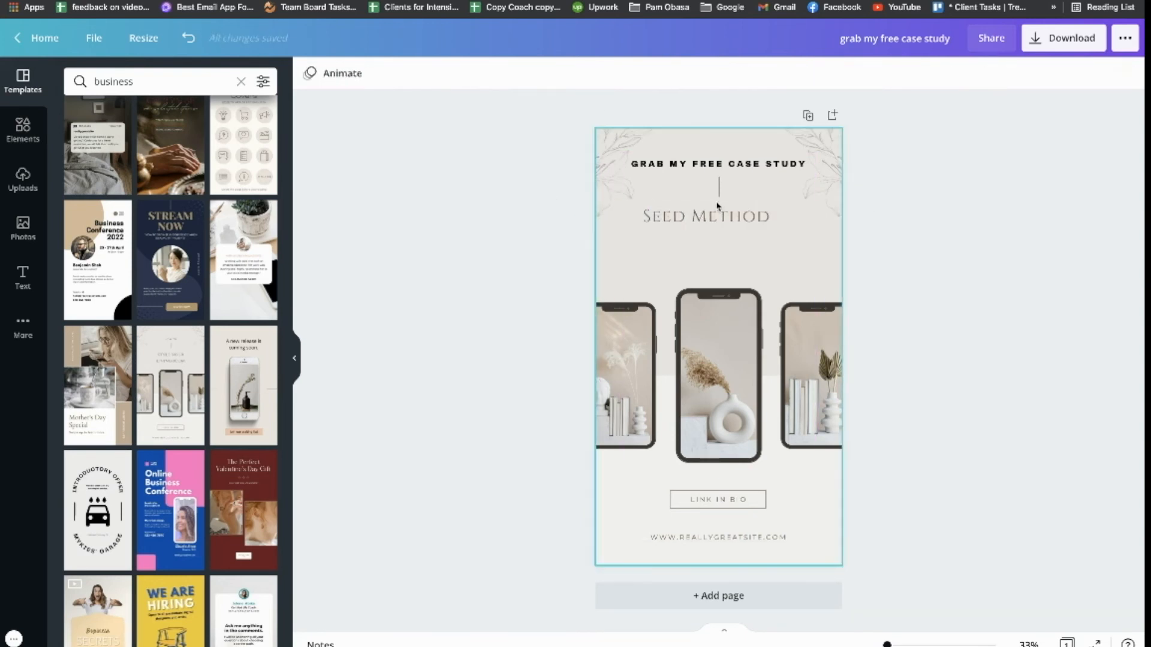
pyautogui.moveTo(714, 223); pyautogui.dragTo(723, 220)
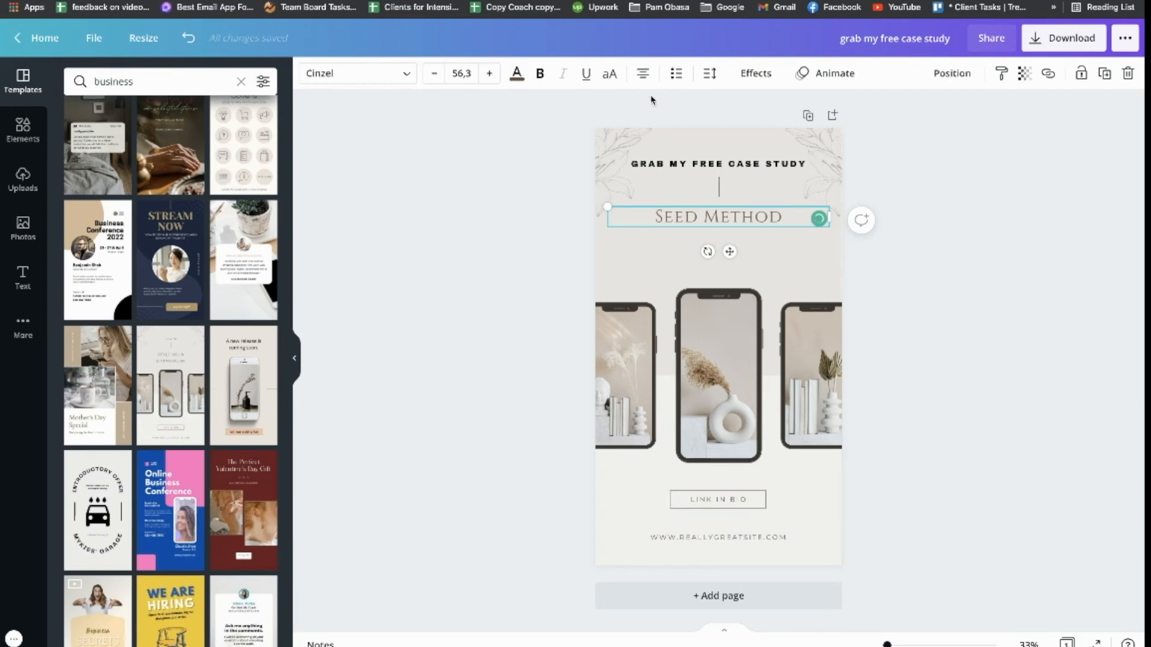
# - Change the font of the "Seed Method" title to Amsterdam One
pyautogui.moveTo(633, 211); pyautogui.dragTo(790, 220)
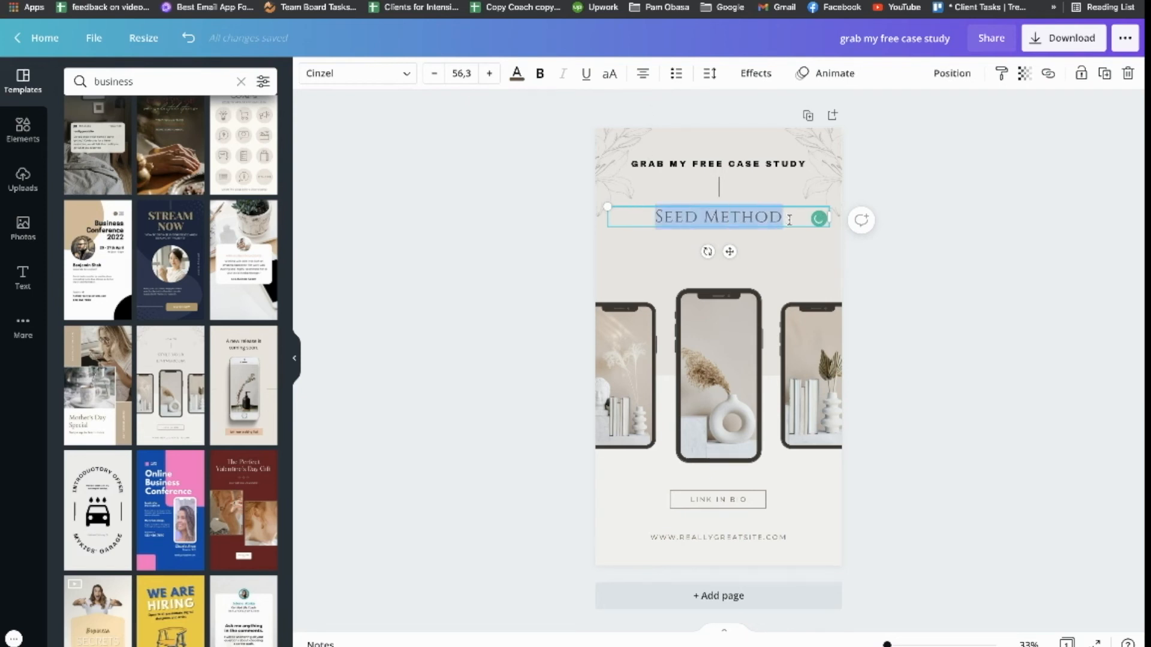
pyautogui.click(405, 76)
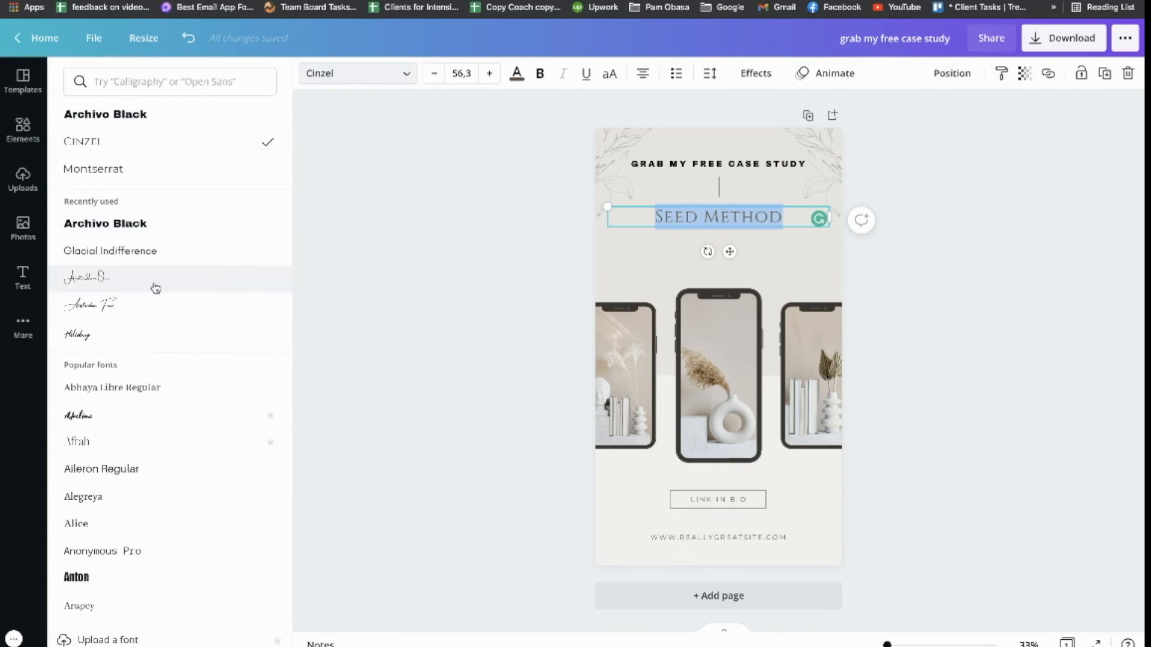
pyautogui.click(130, 284)
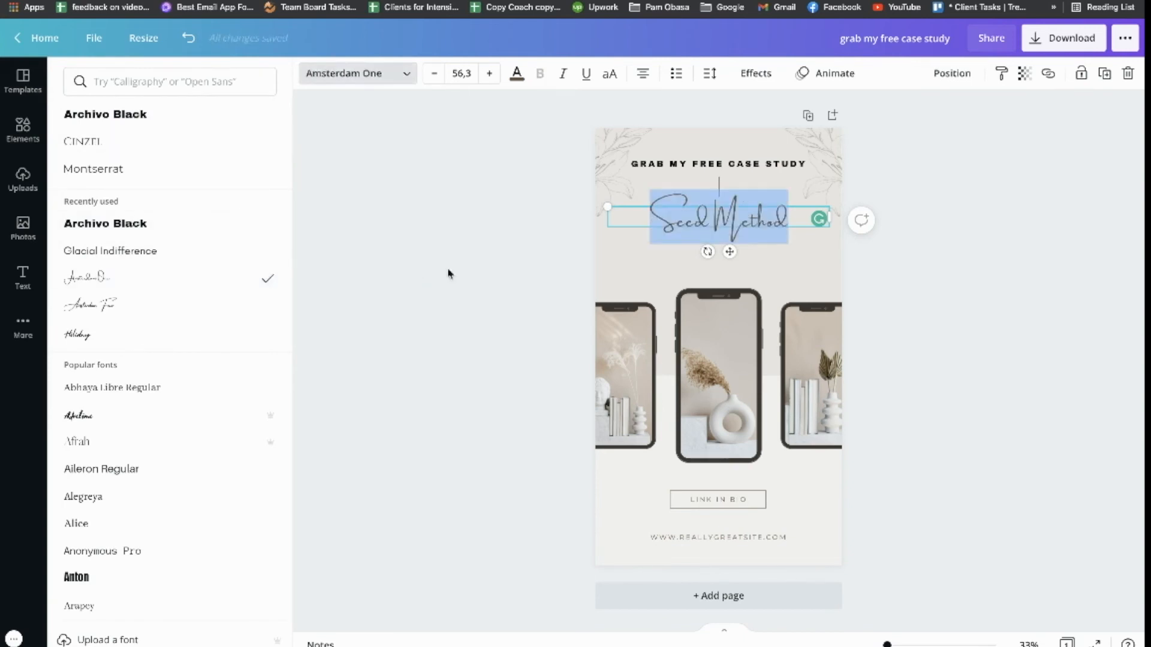
# - Enlarge the "Seed Method" title to size 62.6 and recentre it slightly lower beneath the vertical divider
pyautogui.moveTo(604, 206); pyautogui.dragTo(580, 203)
pyautogui.click(641, 231)
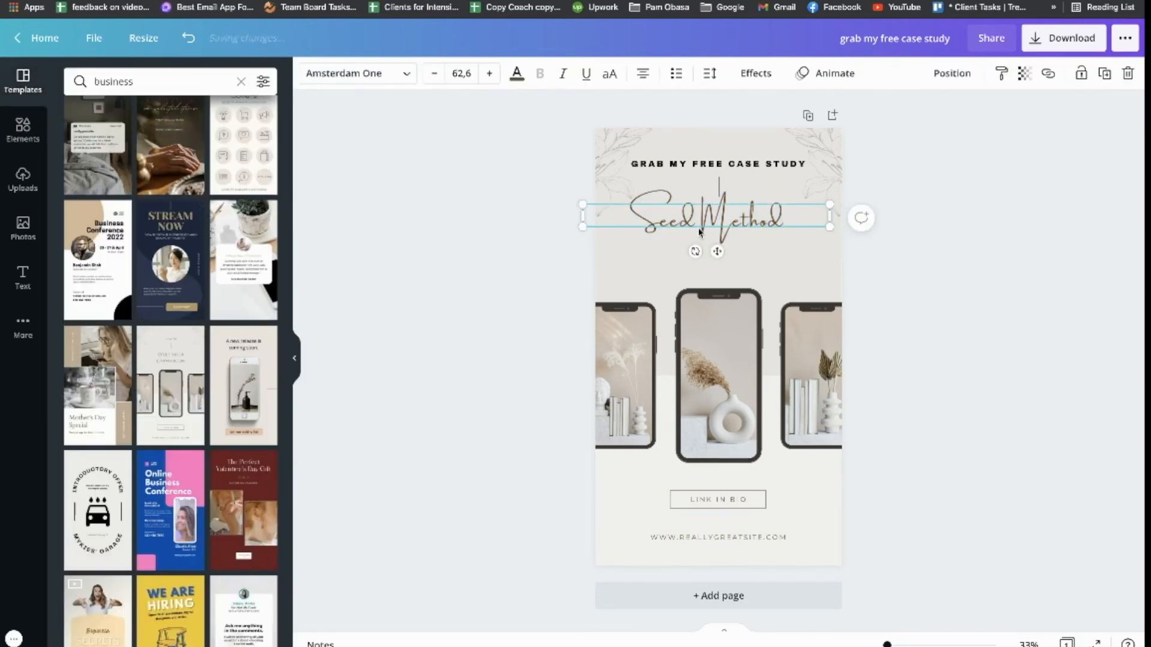
pyautogui.click(917, 266)
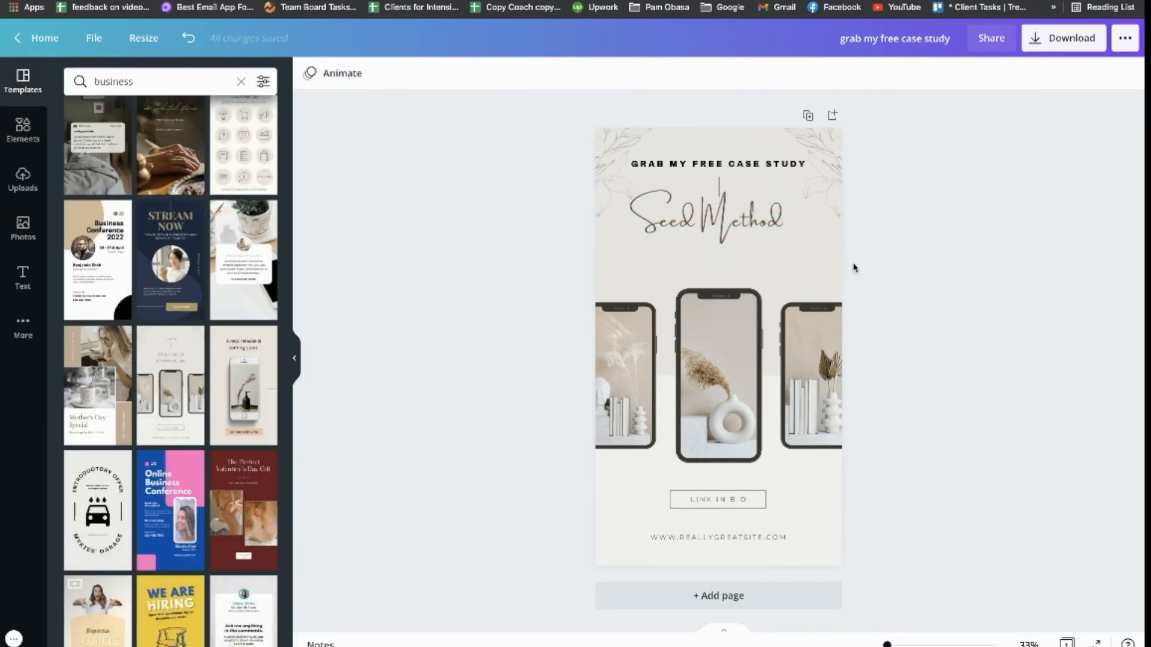
pyautogui.moveTo(731, 214); pyautogui.dragTo(728, 221)
pyautogui.click(831, 227)
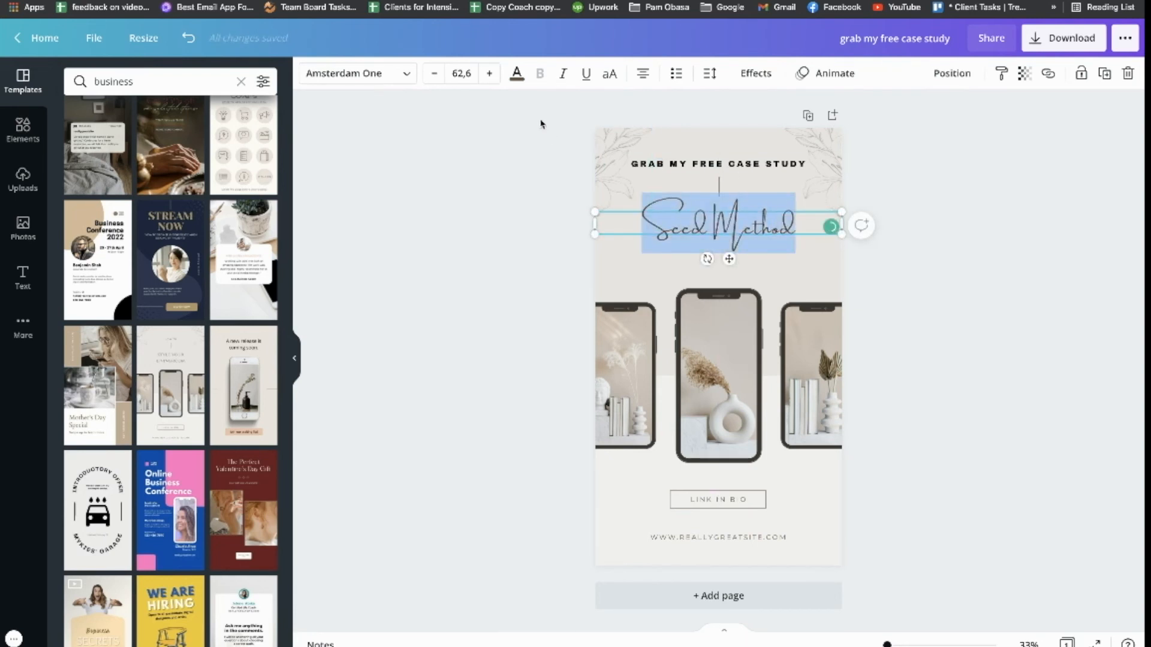
# - Change the text colour of the "Seed Method" title to black (#000000)
pyautogui.click(517, 82)
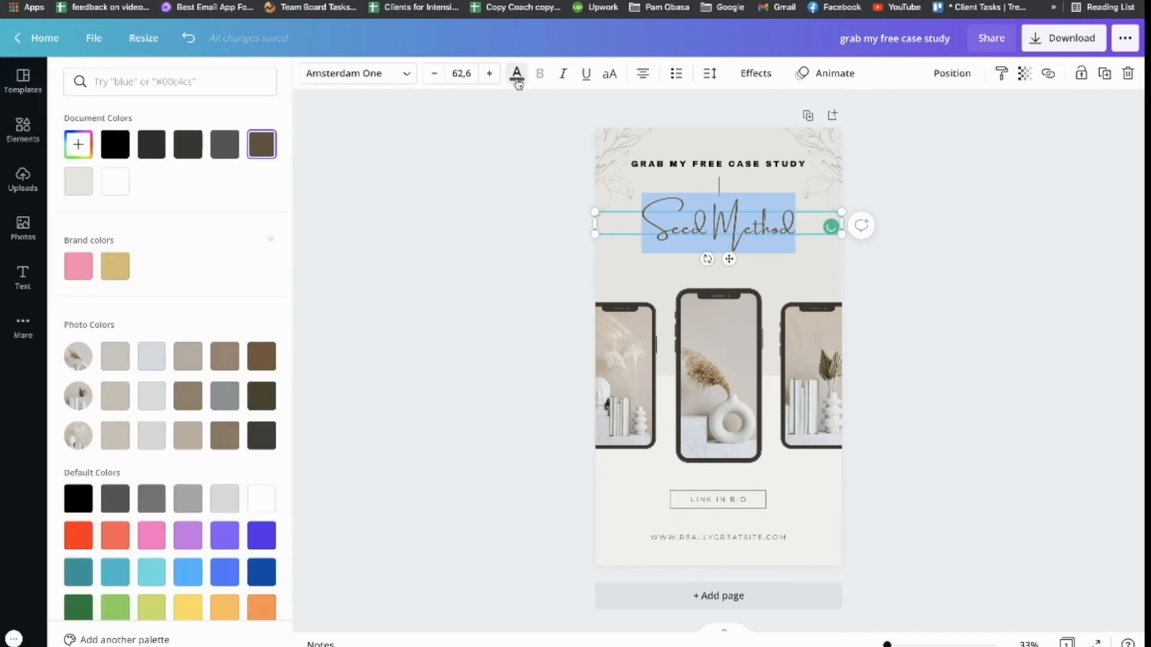
pyautogui.scroll(-1, 92, 420)
pyautogui.click(90, 469)
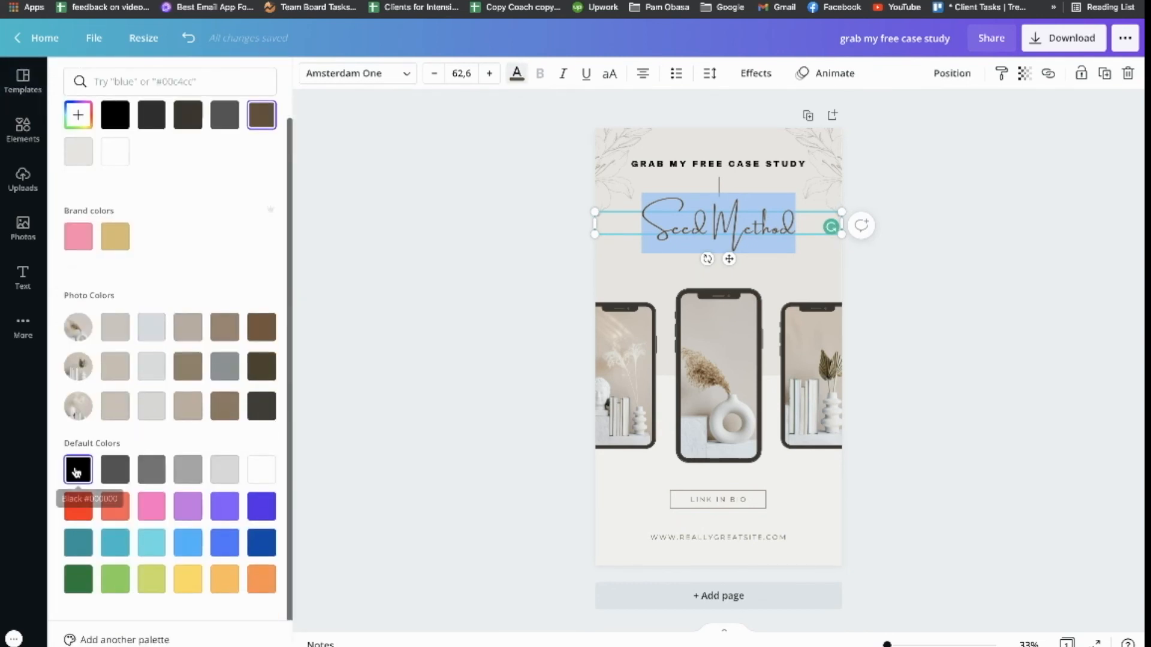
pyautogui.click(464, 368)
pyautogui.click(464, 369)
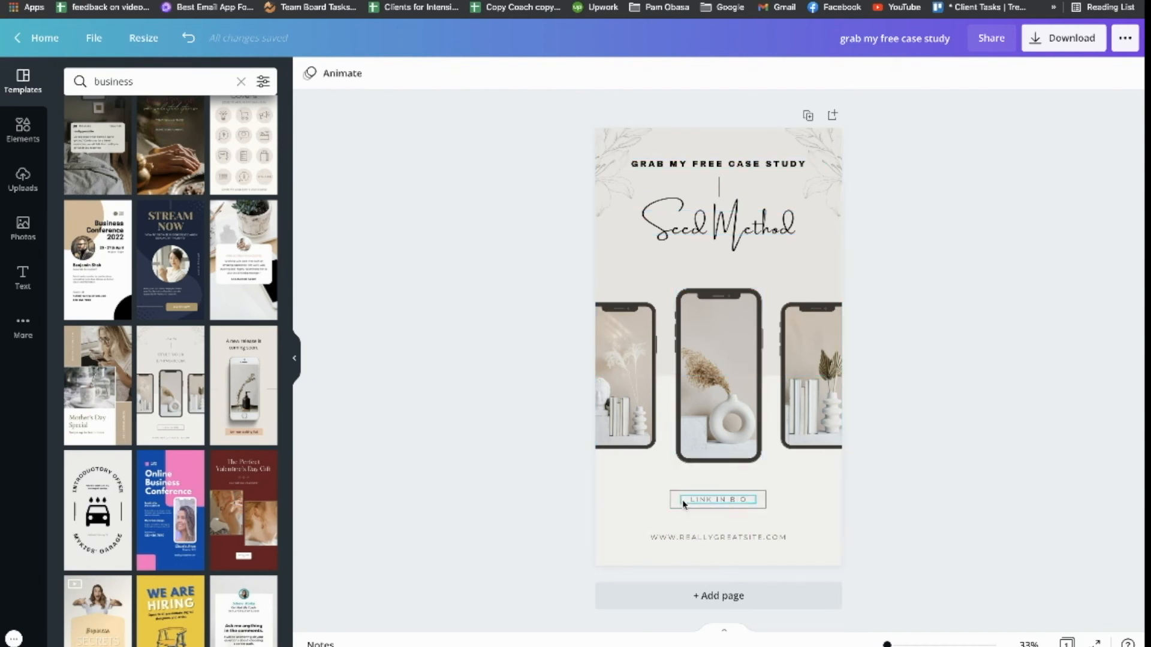
# - Remove the website address line and replace the boxed "LINK IN BIO" text with "SWIPE UP"
pyautogui.click(685, 539)
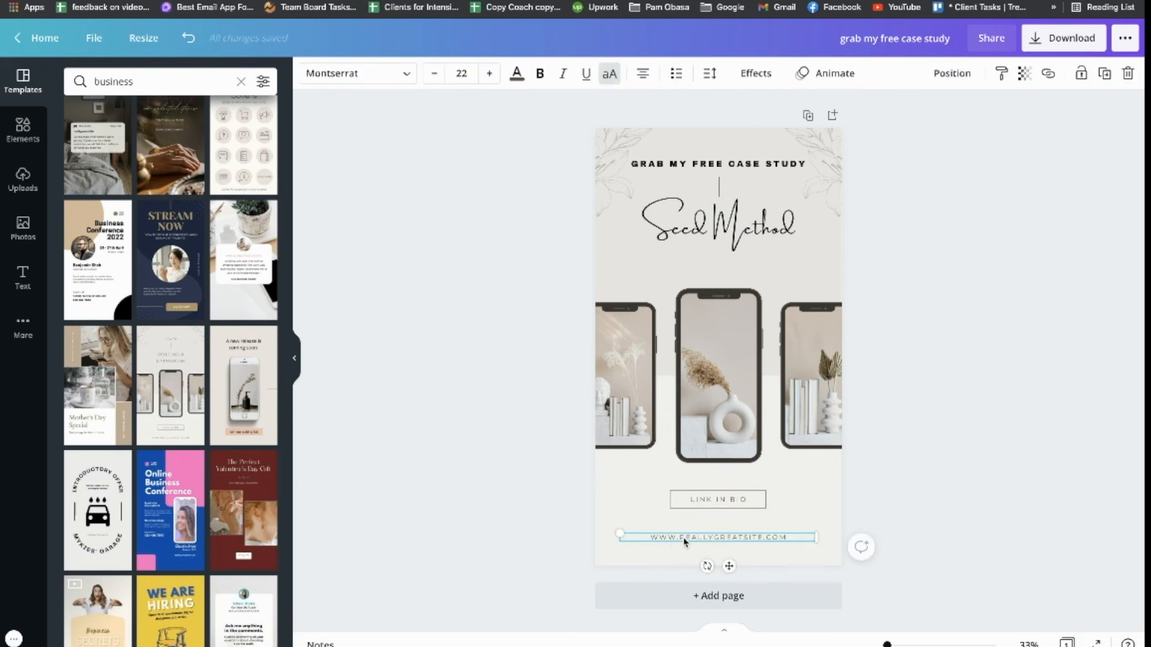
pyautogui.press('Escape')
pyautogui.doubleClick(717, 500)
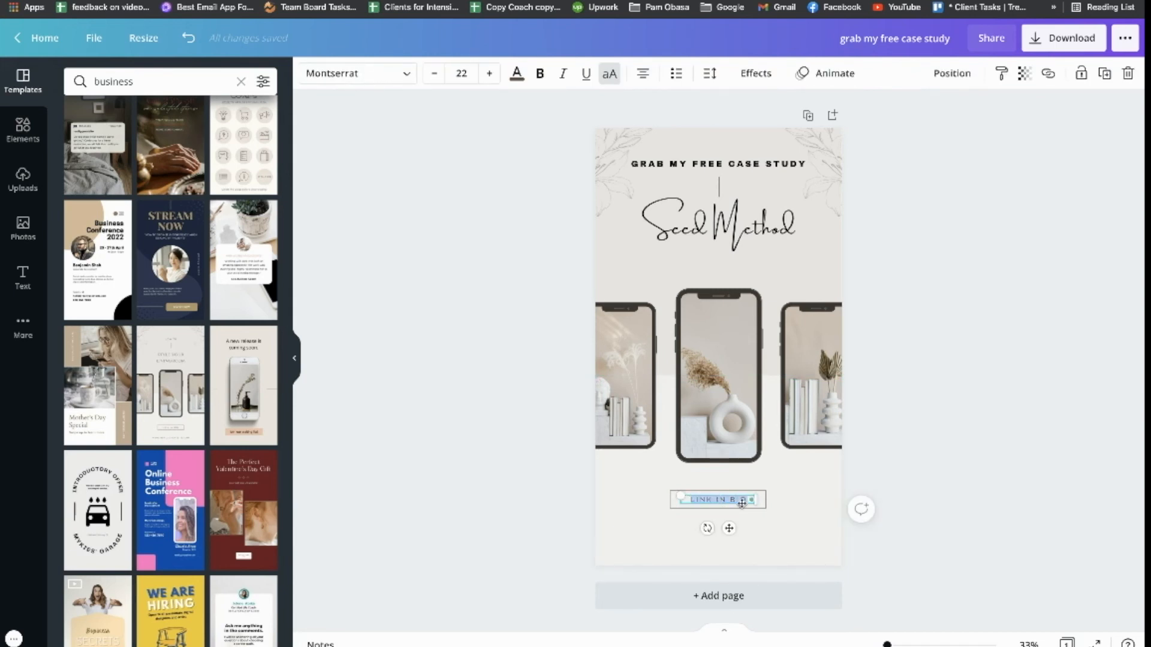
pyautogui.write('SWIPE UP')
pyautogui.click(928, 393)
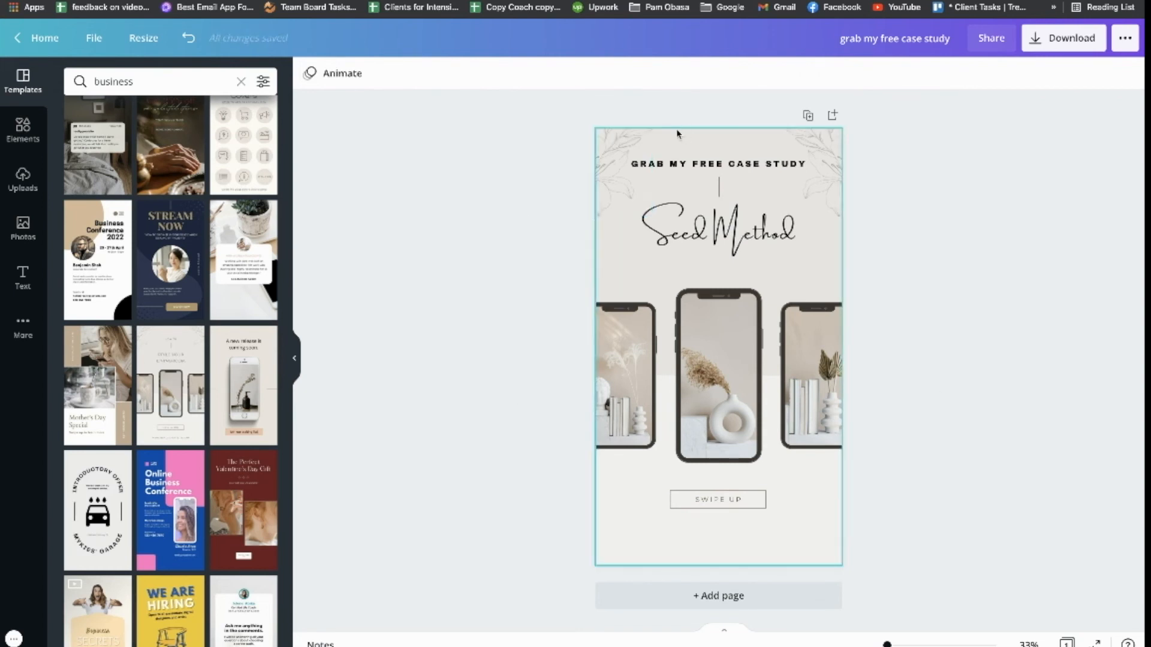
# - Remove the two leaf illustrations from the upper corners of the story design
pyautogui.moveTo(620, 134); pyautogui.dragTo(378, 213)
pyautogui.click(835, 141)
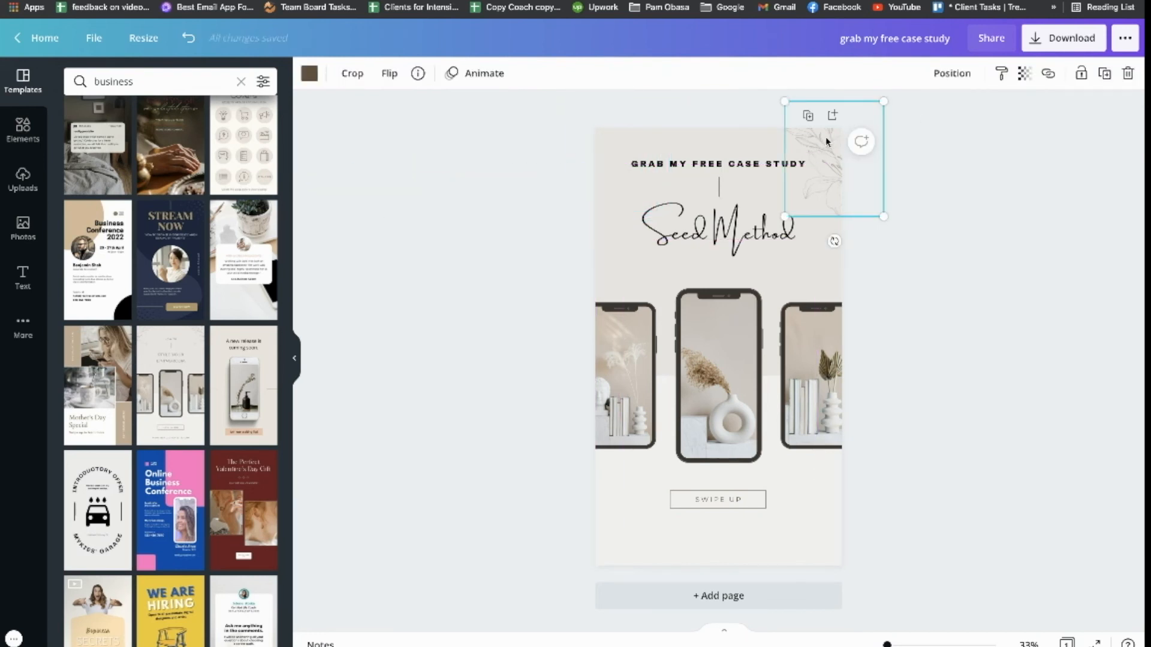
pyautogui.press('Delete')
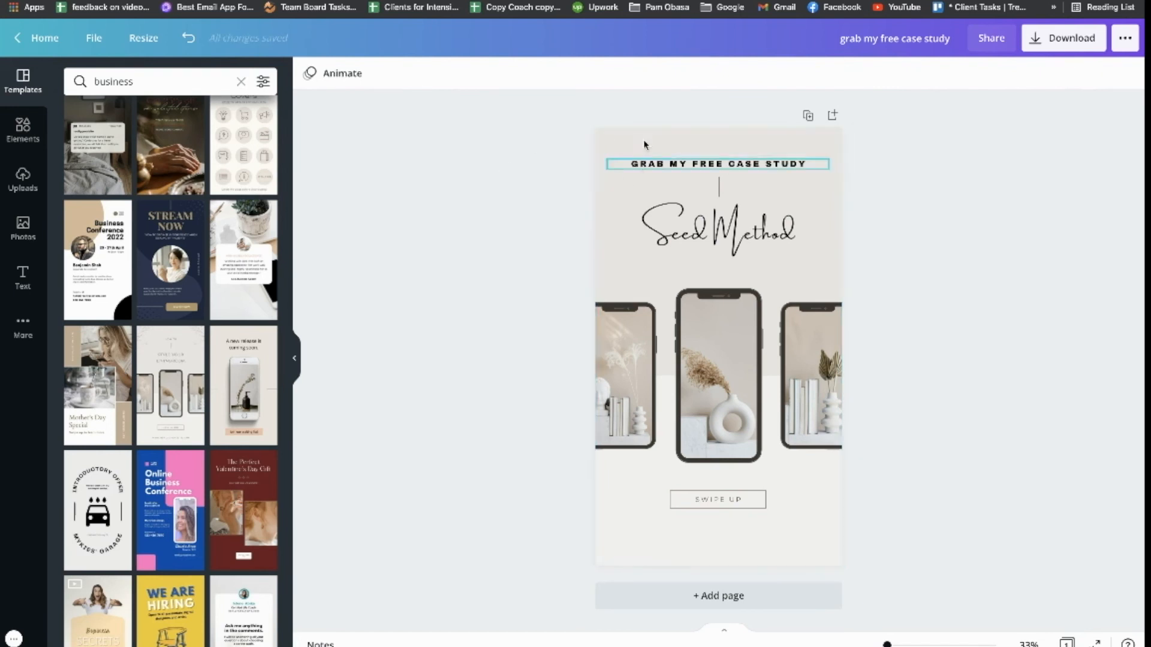
# - Change the page background to the default yellow colour
pyautogui.click(610, 137)
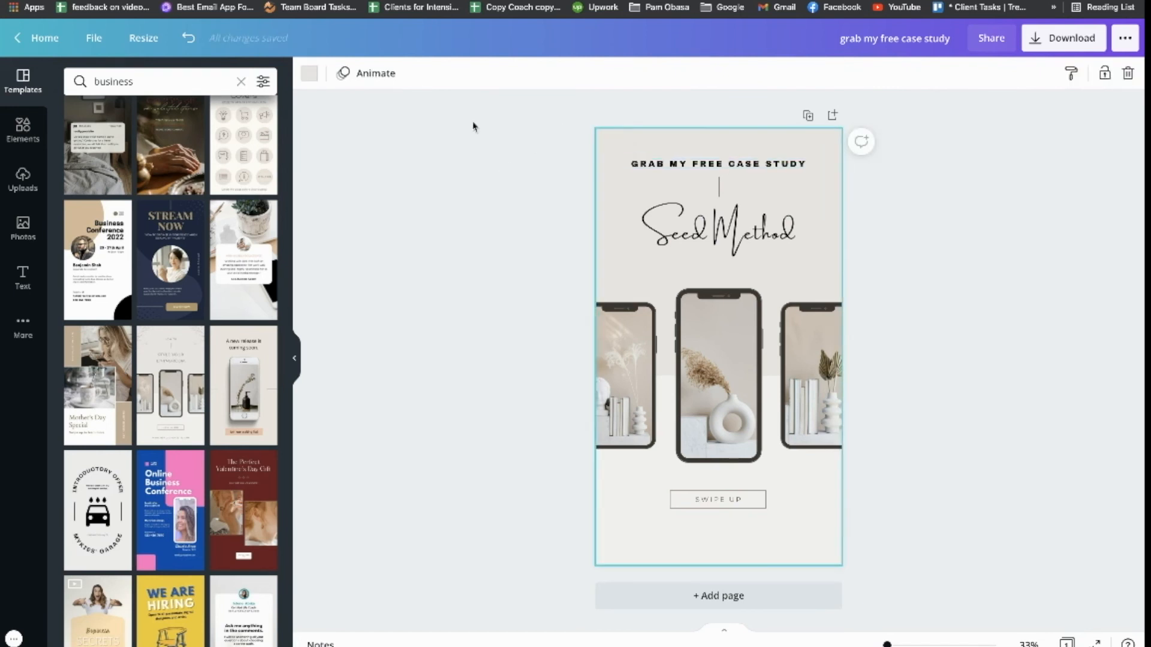
pyautogui.click(307, 76)
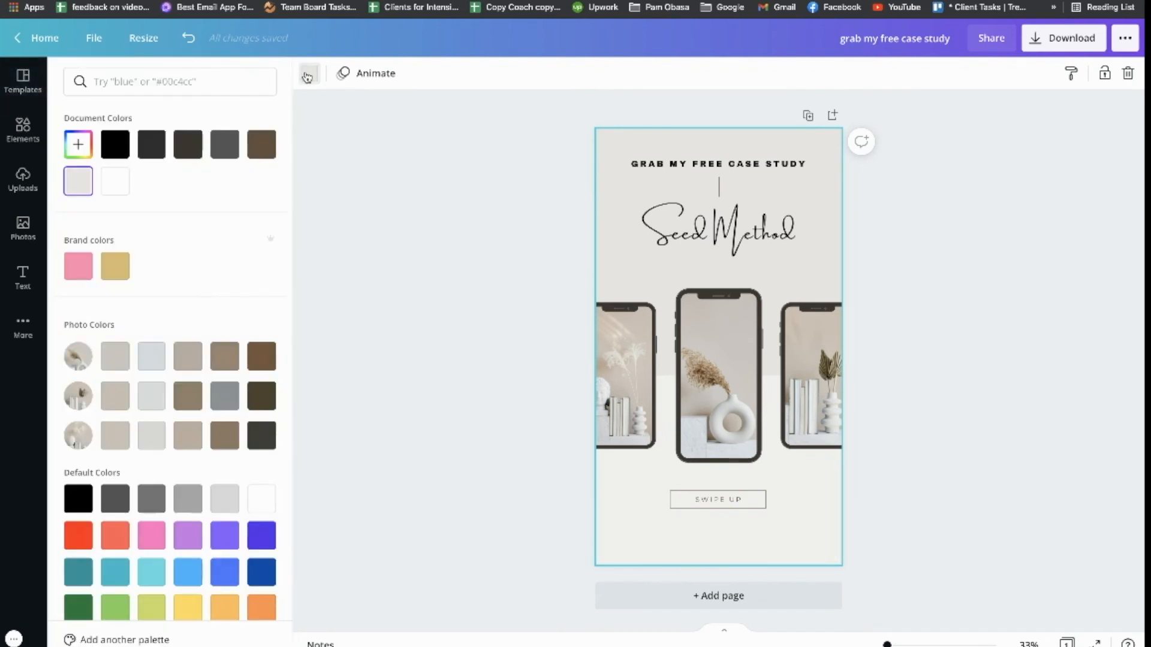
pyautogui.scroll(-1, 84, 255)
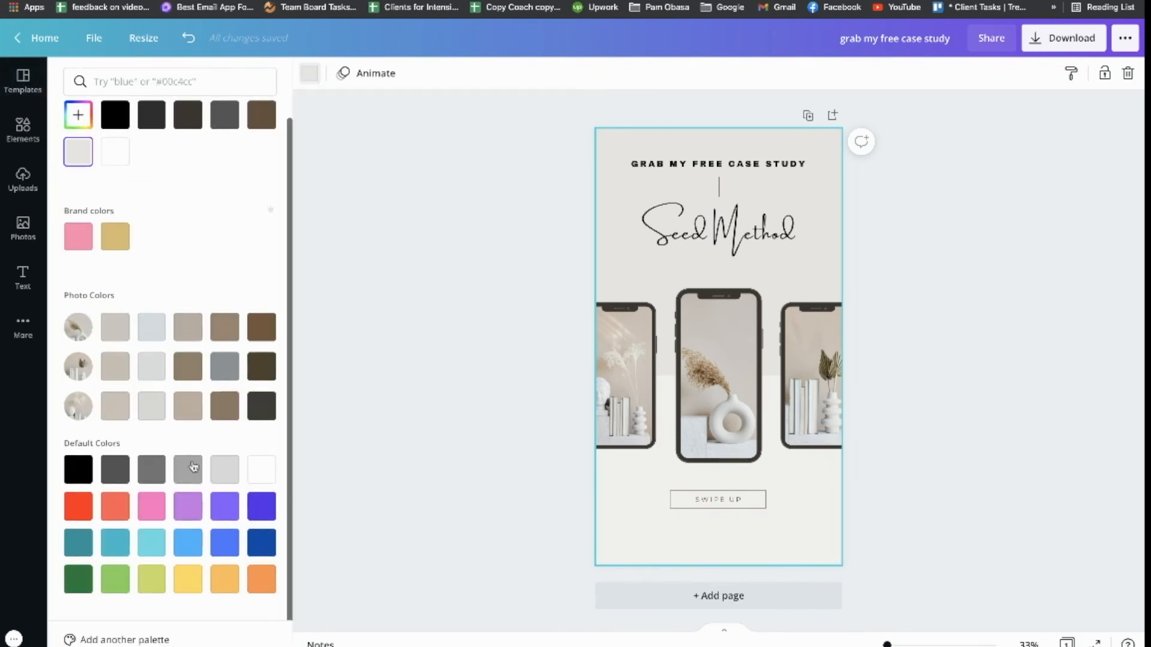
pyautogui.click(190, 586)
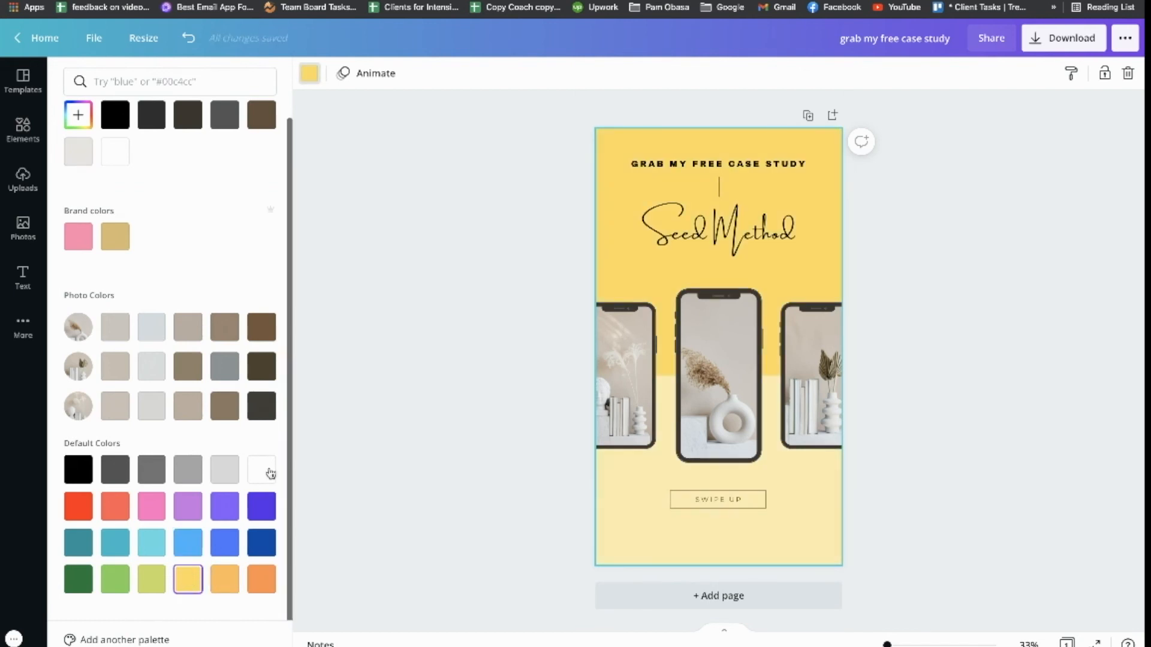
# - Shift the "Seed Method" title, the vertical divider and the "GRAB MY FREE CASE STUDY" line slightly down, keeping them centred
pyautogui.click(540, 219)
pyautogui.click(740, 236)
pyautogui.moveTo(740, 236); pyautogui.dragTo(740, 248)
pyautogui.click(718, 188)
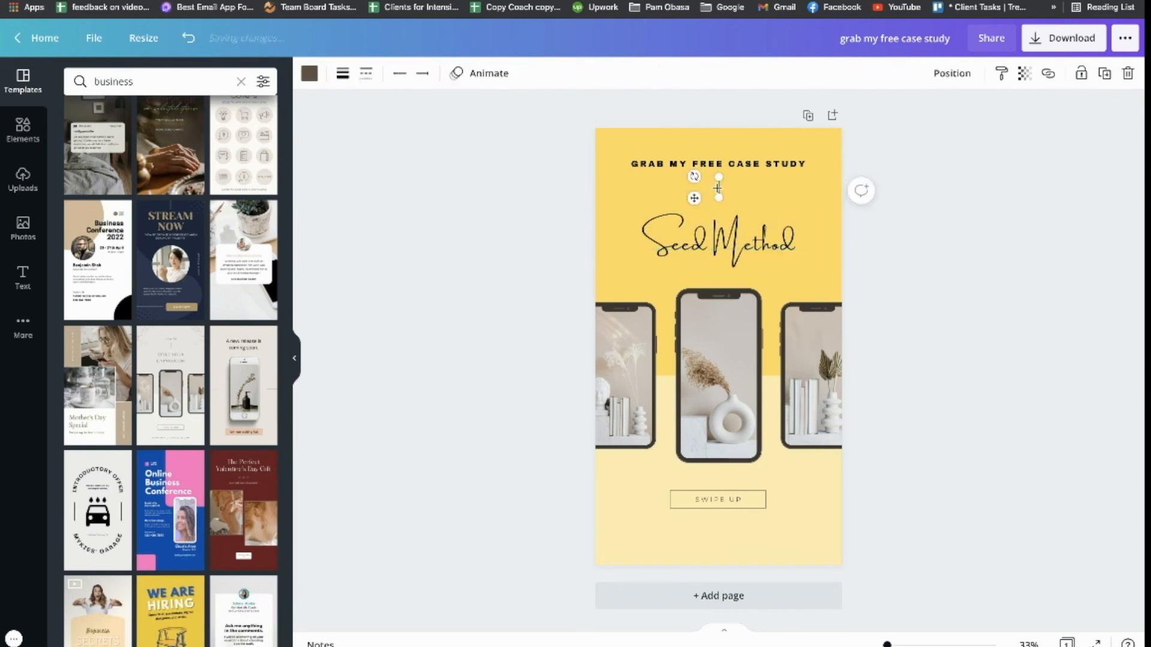
pyautogui.moveTo(718, 164); pyautogui.dragTo(719, 172)
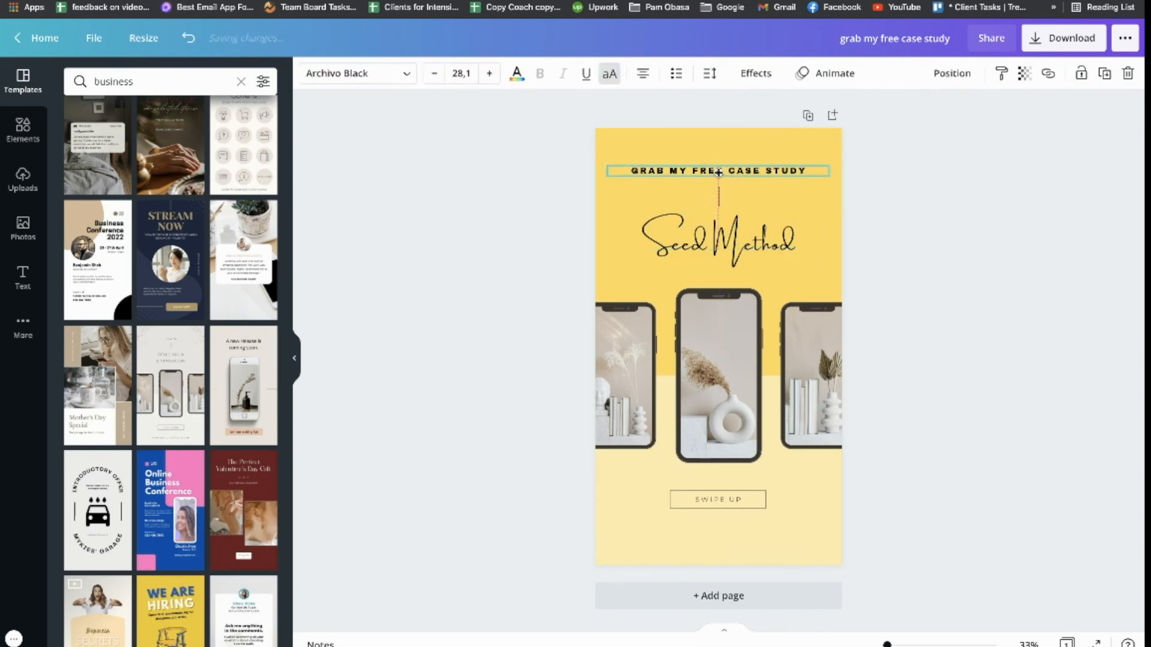
pyautogui.click(945, 275)
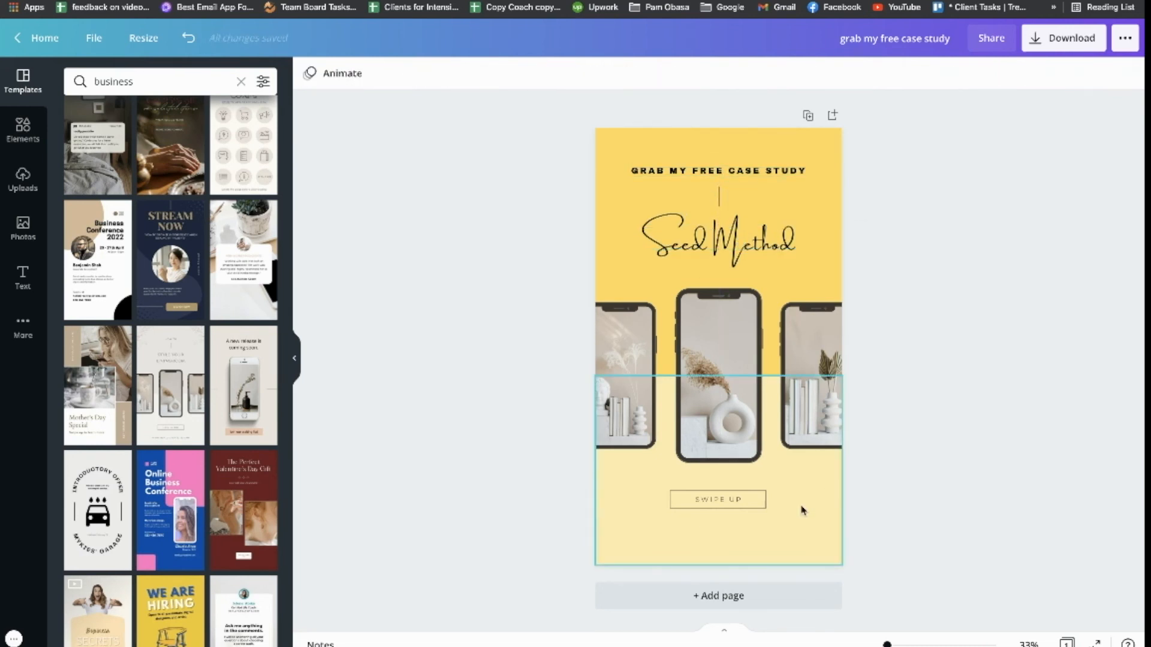
# - Change the "SWIPE UP" text colour to black
pyautogui.click(714, 498)
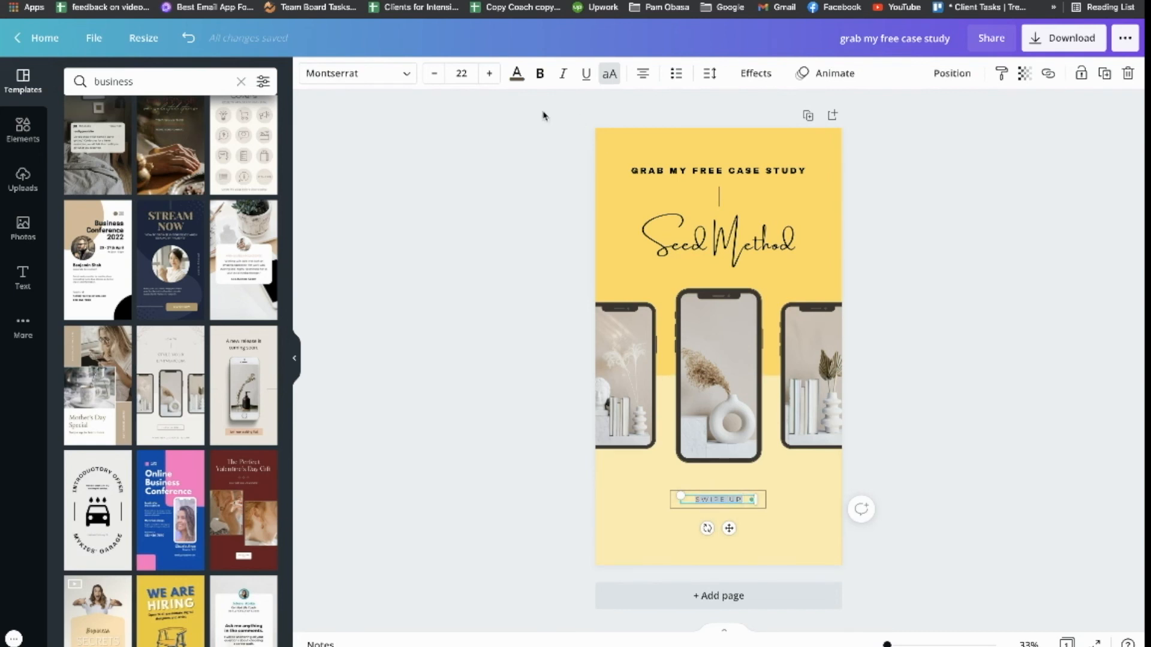
pyautogui.click(516, 74)
pyautogui.click(115, 145)
pyautogui.click(309, 265)
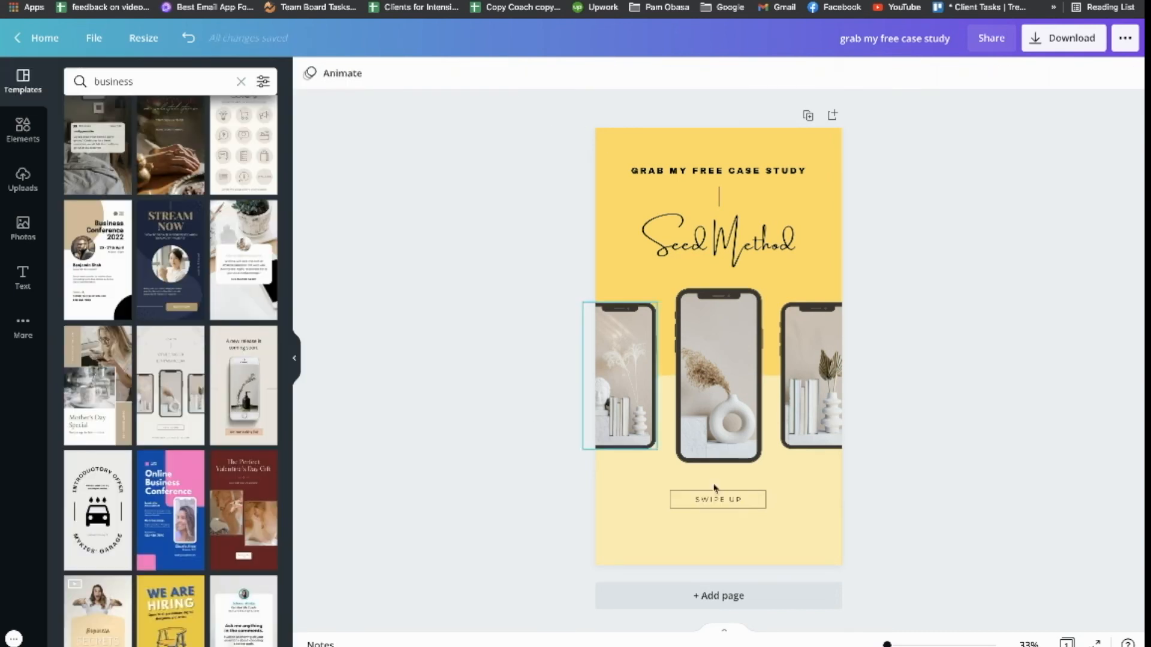
# - Recolour the rectangular frame around "SWIPE UP" to black
pyautogui.click(672, 499)
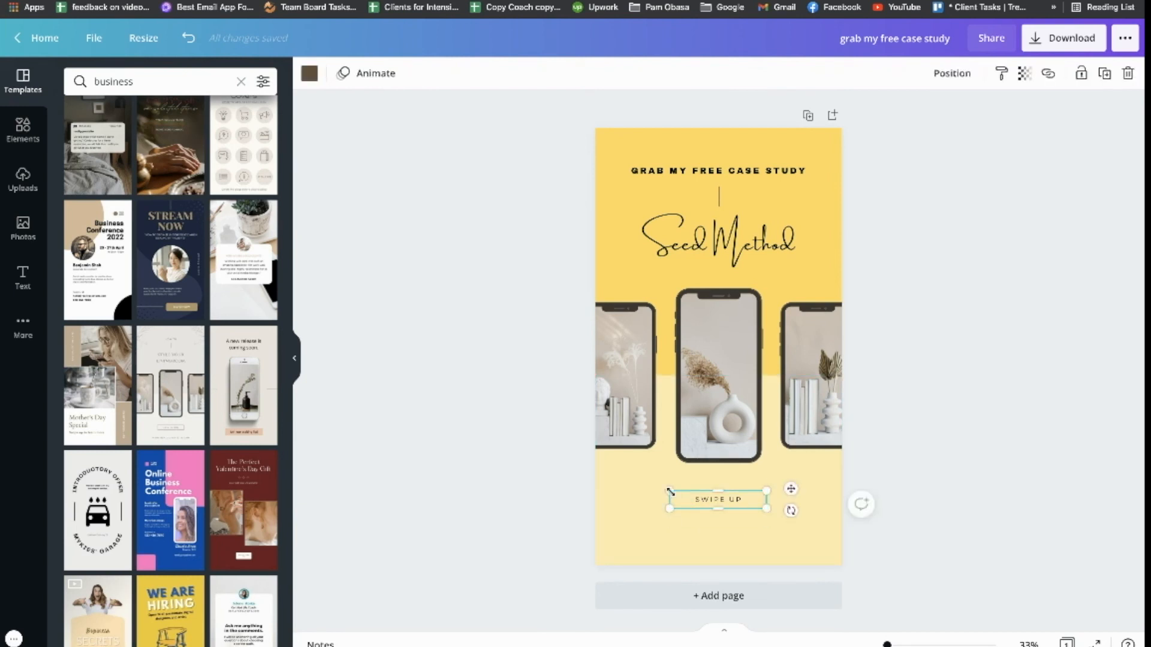
pyautogui.click(308, 74)
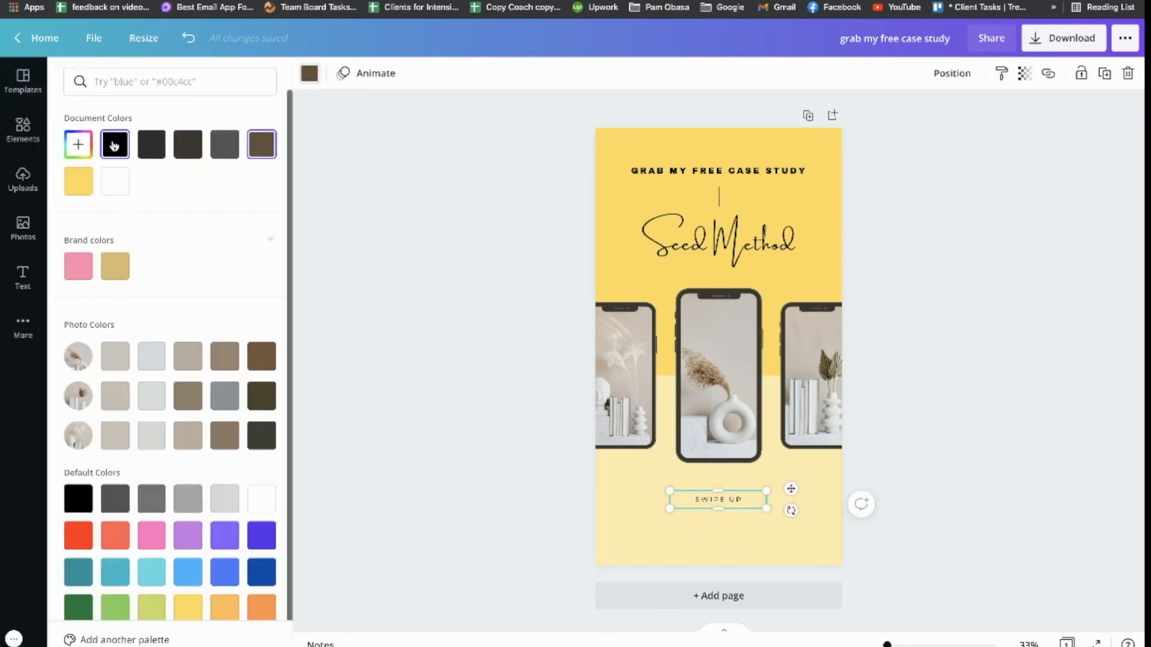
pyautogui.click(114, 146)
pyautogui.click(468, 380)
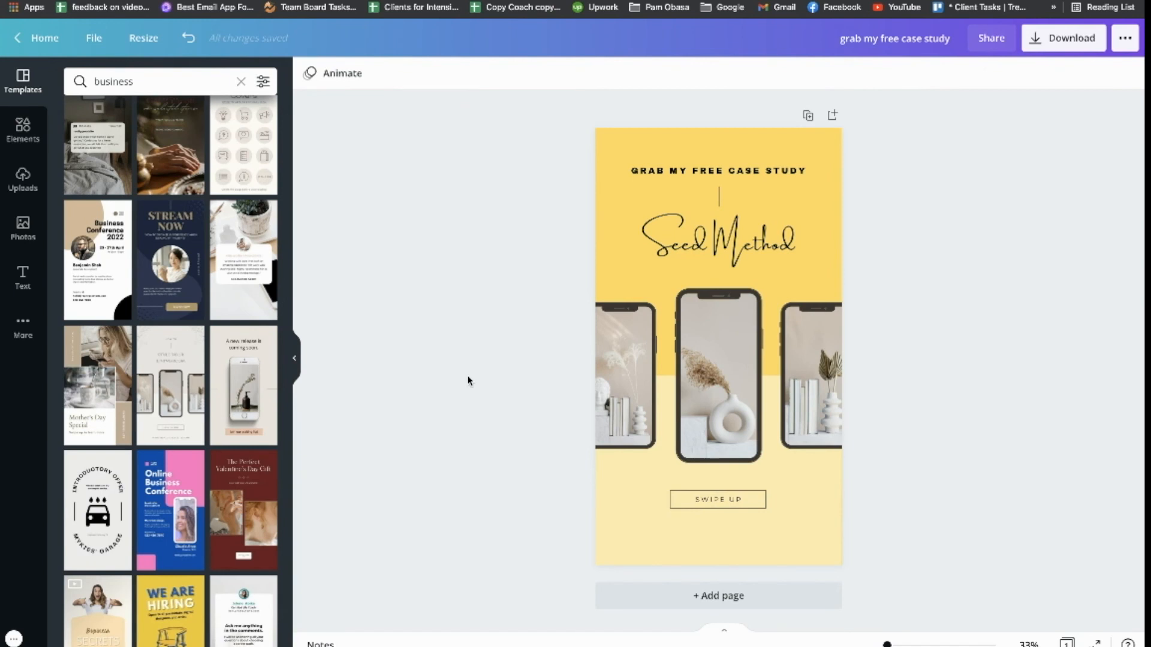
# - Undo the last change and browse the uploads and the stock photo library for a picture to fill the phone mockups
pyautogui.hotkey('ctrl', 'z')
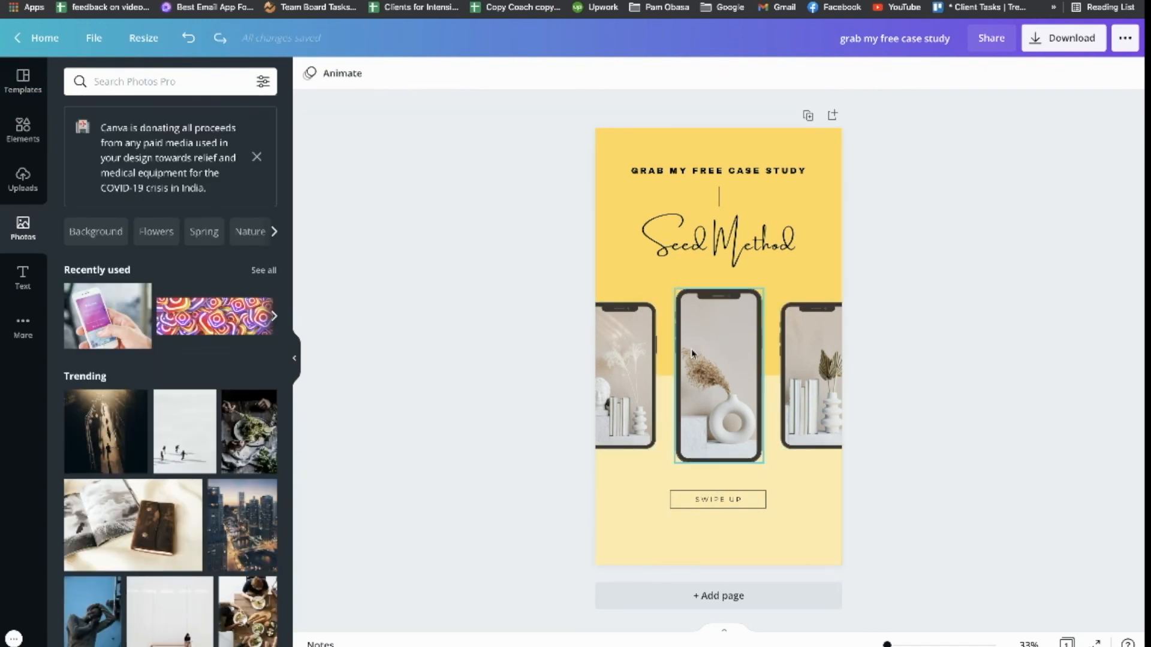
pyautogui.click(18, 184)
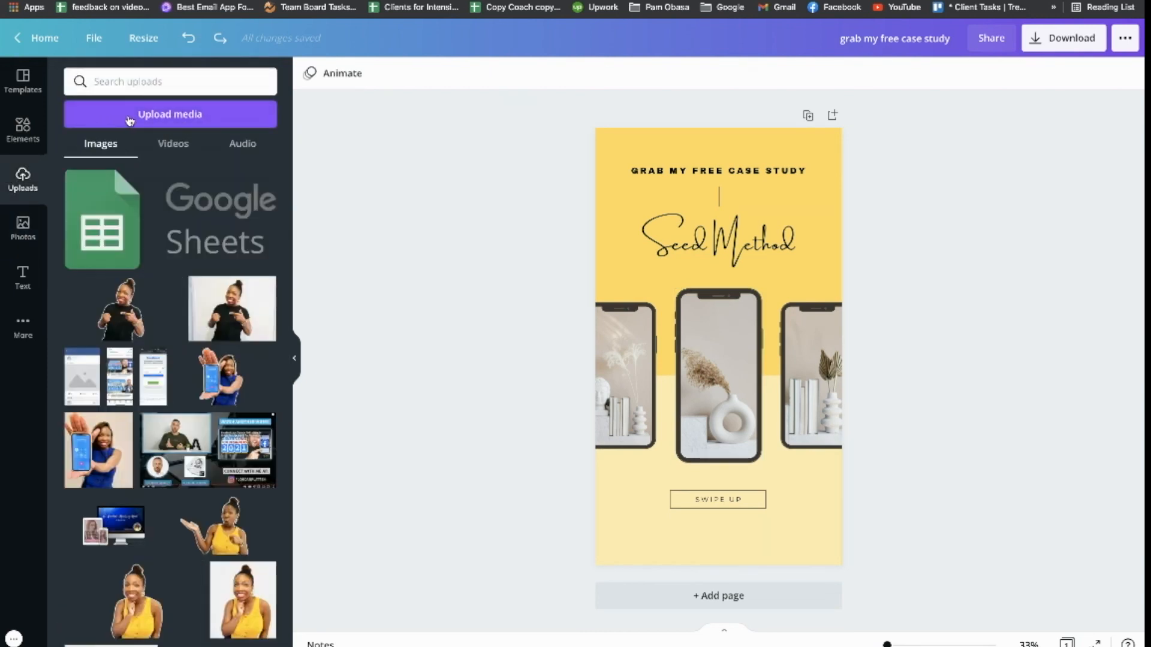
pyautogui.click(129, 116)
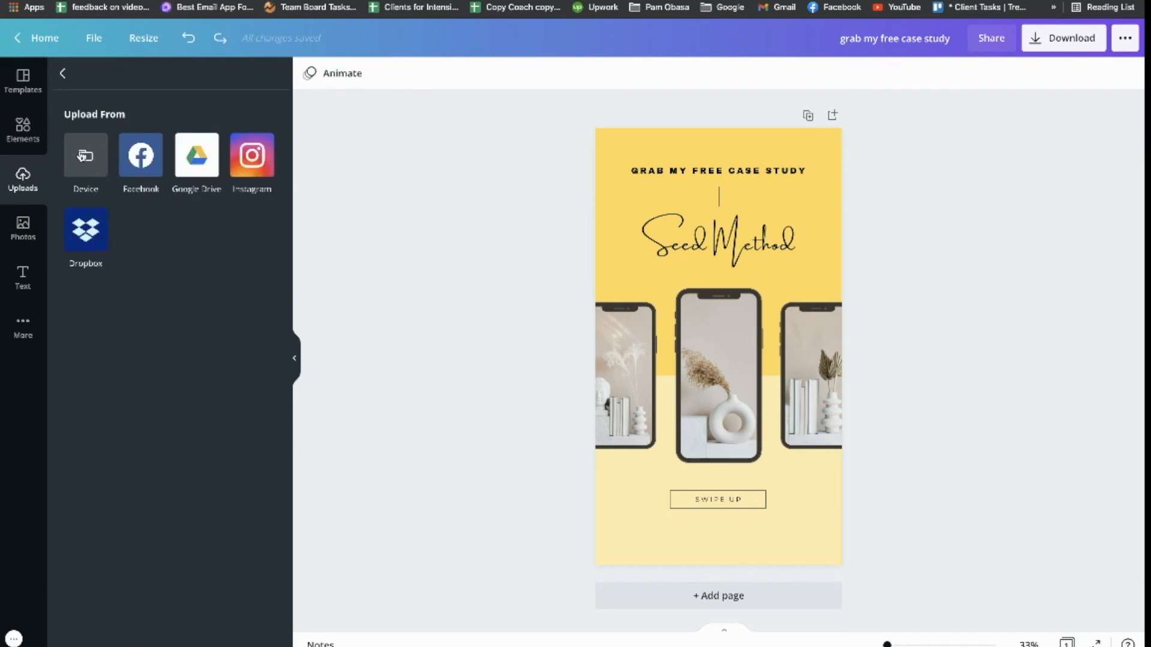
pyautogui.click(21, 239)
pyautogui.scroll(-3, 205, 316)
pyautogui.scroll(-6, 206, 316)
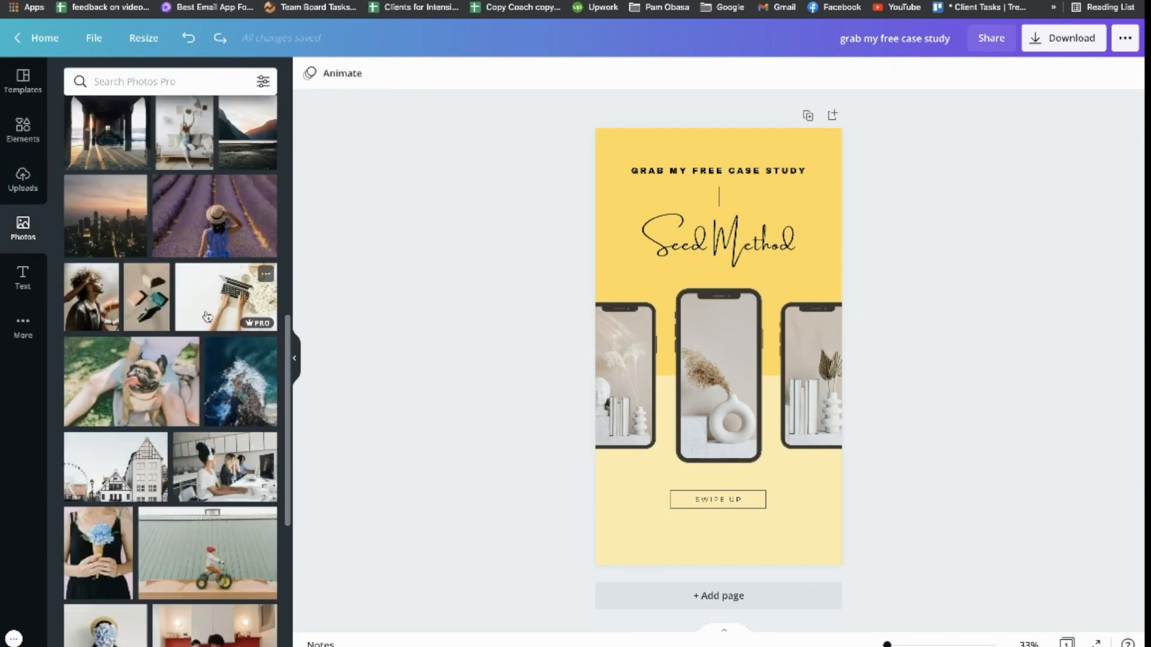
pyautogui.scroll(-5, 256, 311)
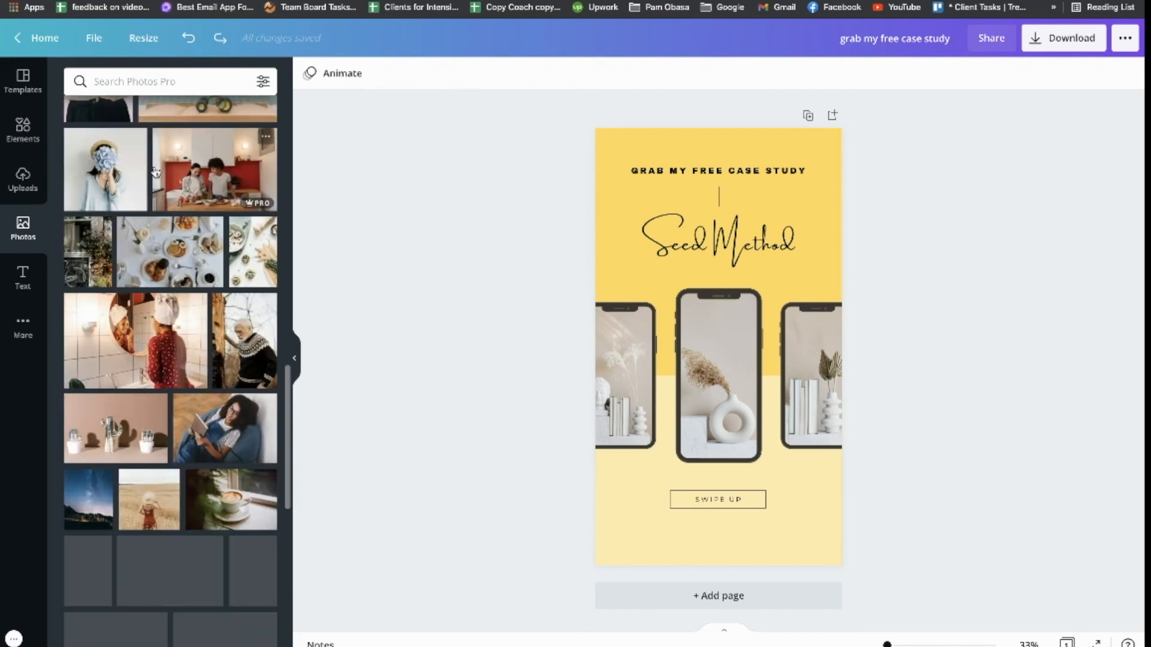
# - Search the stock photos for "business" and fill the centre phone mockup with the photo of the woman on the phone at her desk
pyautogui.click(116, 82)
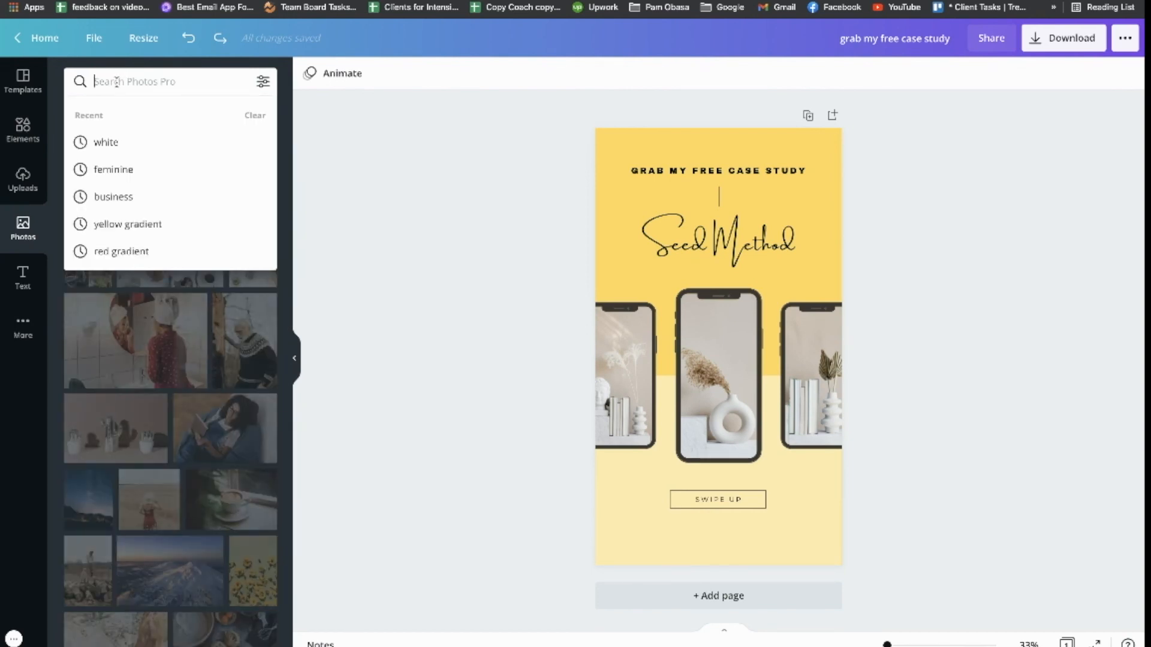
pyautogui.write('business')
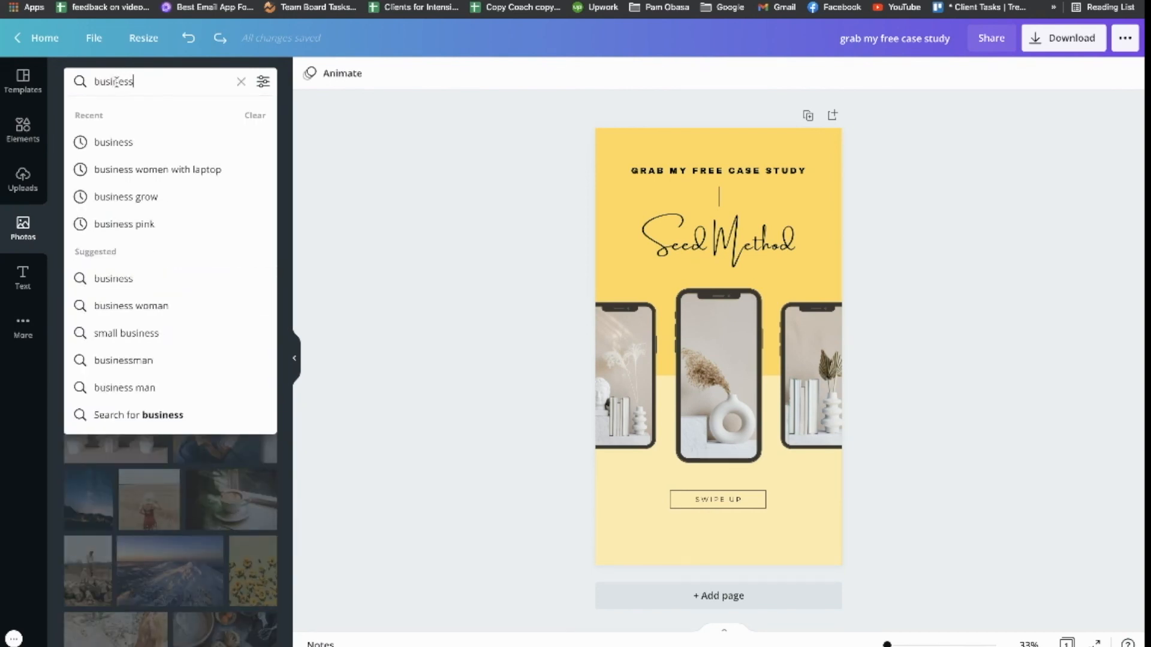
pyautogui.press('Return')
pyautogui.scroll(-3, 220, 284)
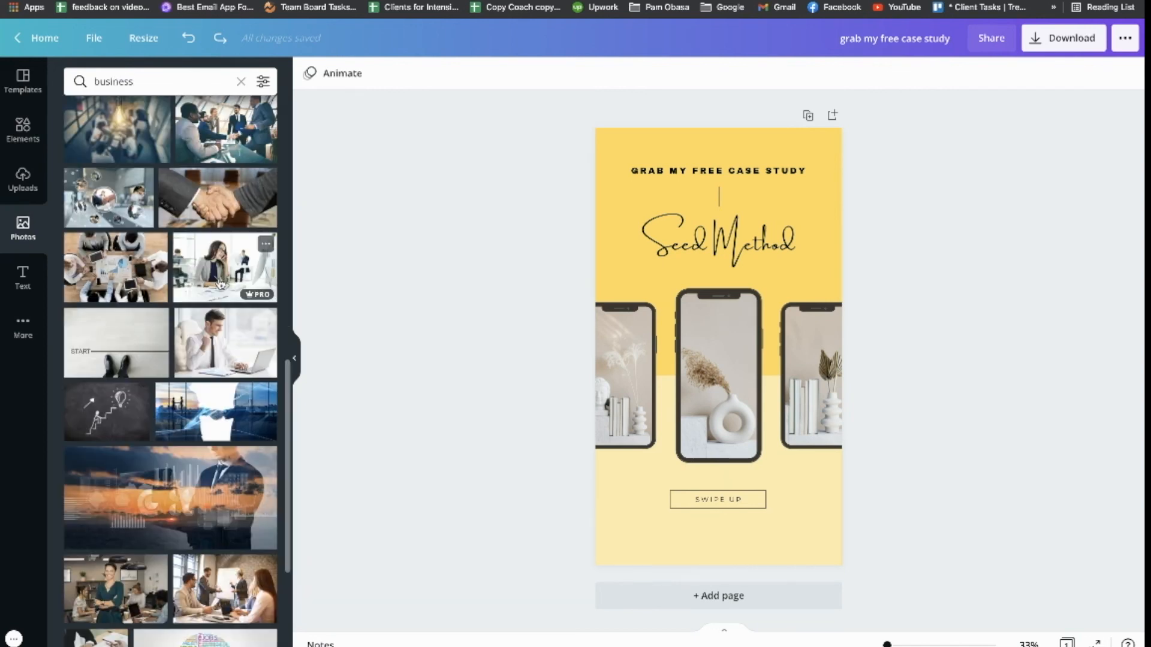
pyautogui.moveTo(221, 284); pyautogui.dragTo(719, 372)
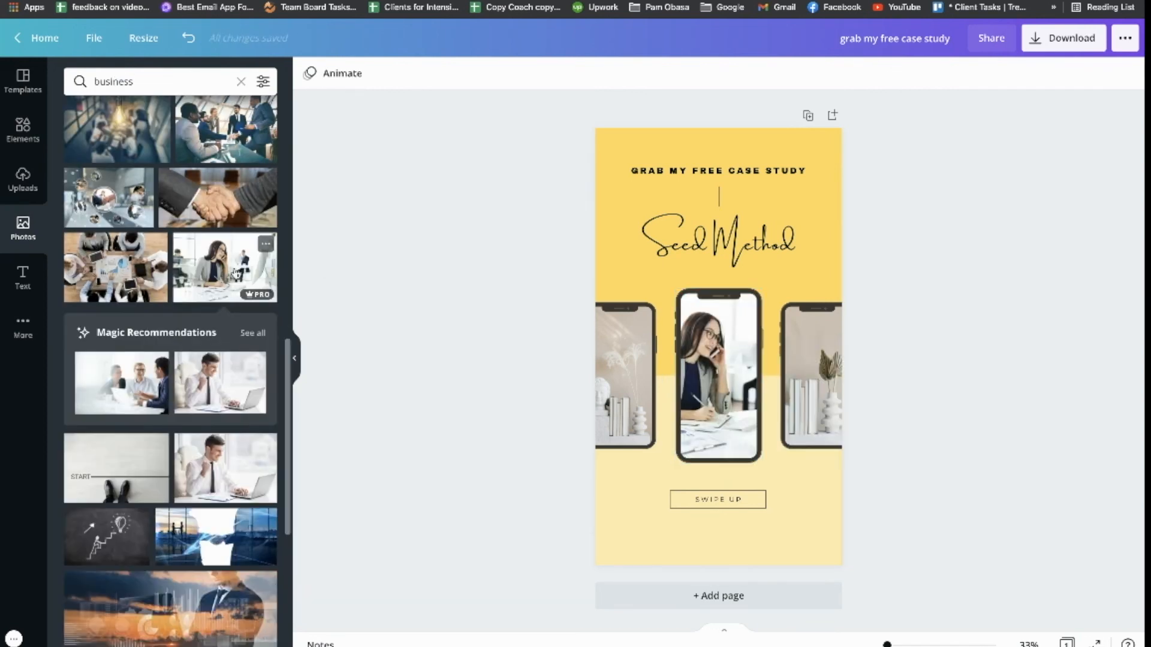
# - Look through the remaining business photos and search the stock photos for "feminine" instead
pyautogui.scroll(3, 171, 317)
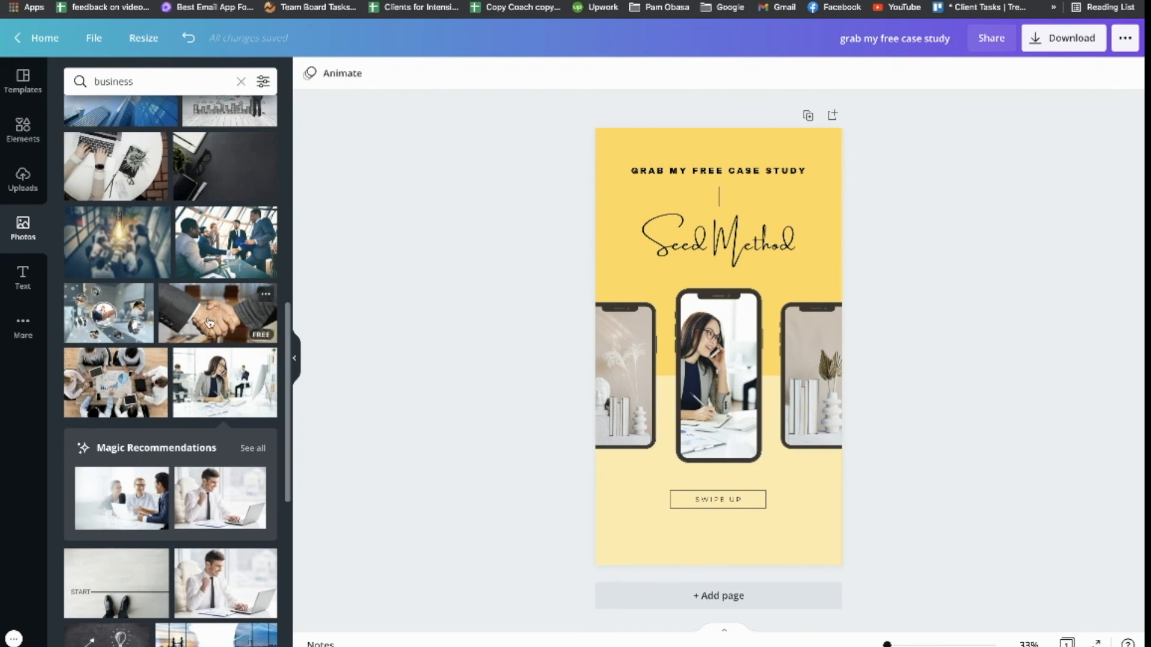
pyautogui.scroll(2, 209, 322)
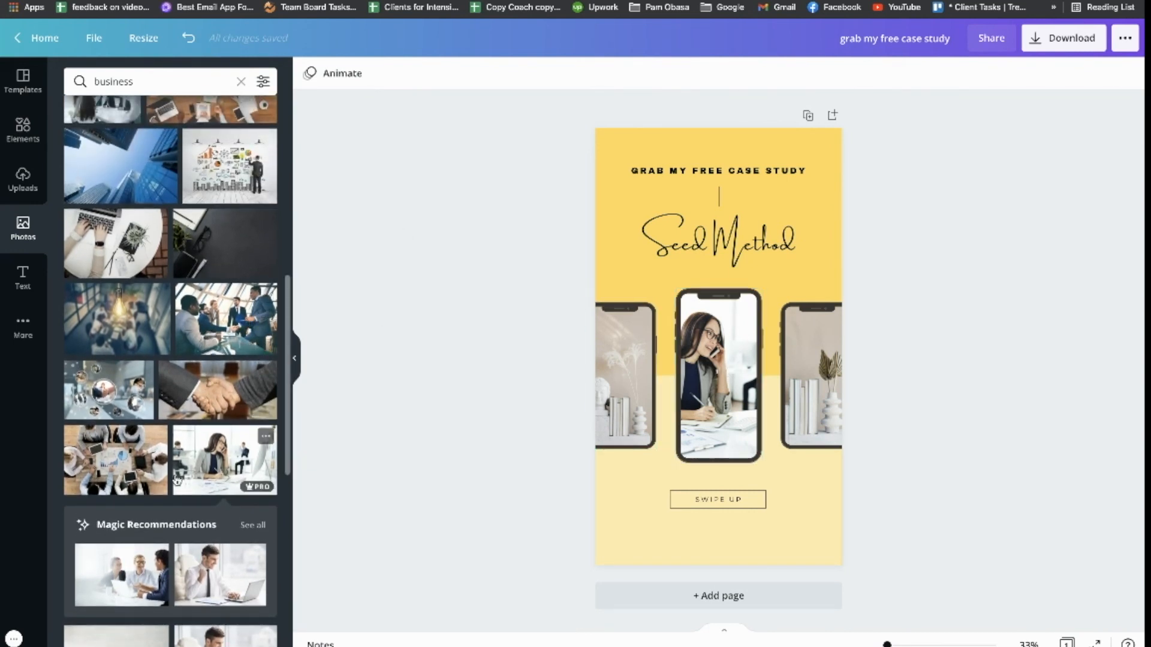
pyautogui.scroll(5, 161, 408)
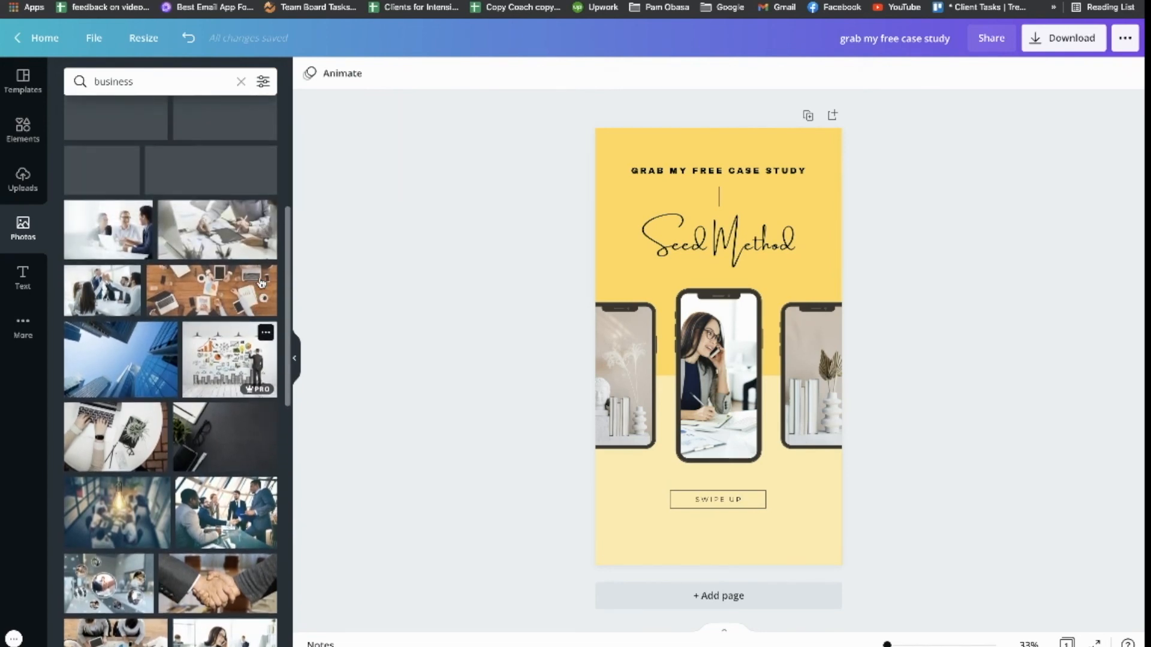
pyautogui.scroll(-10, 261, 283)
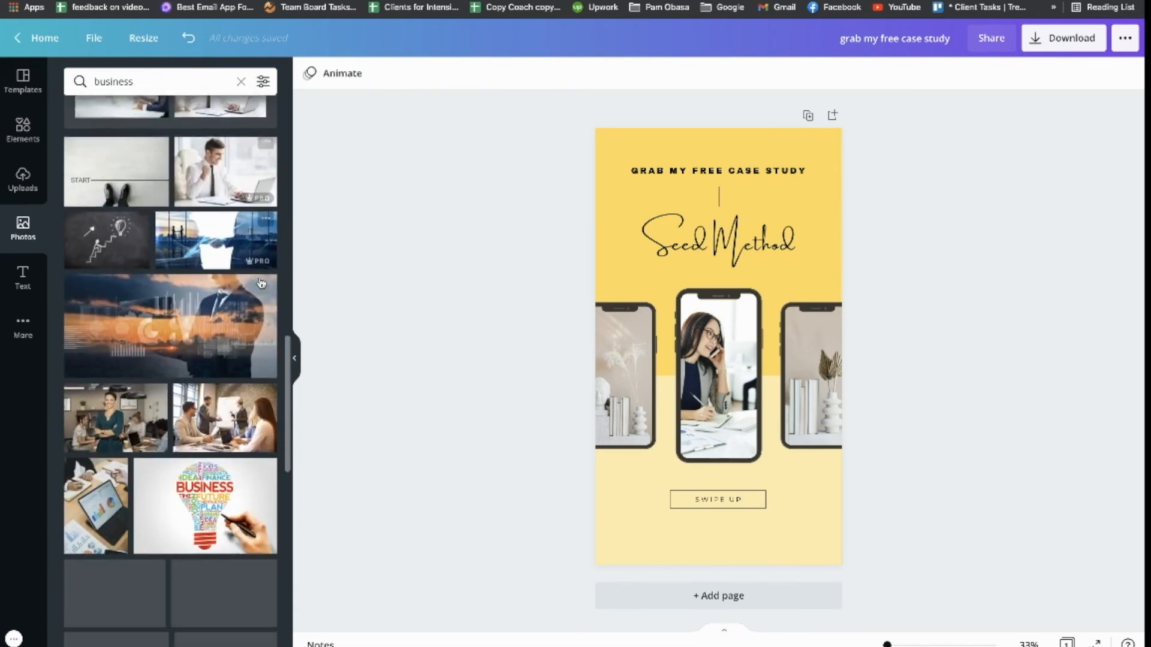
pyautogui.click(159, 80)
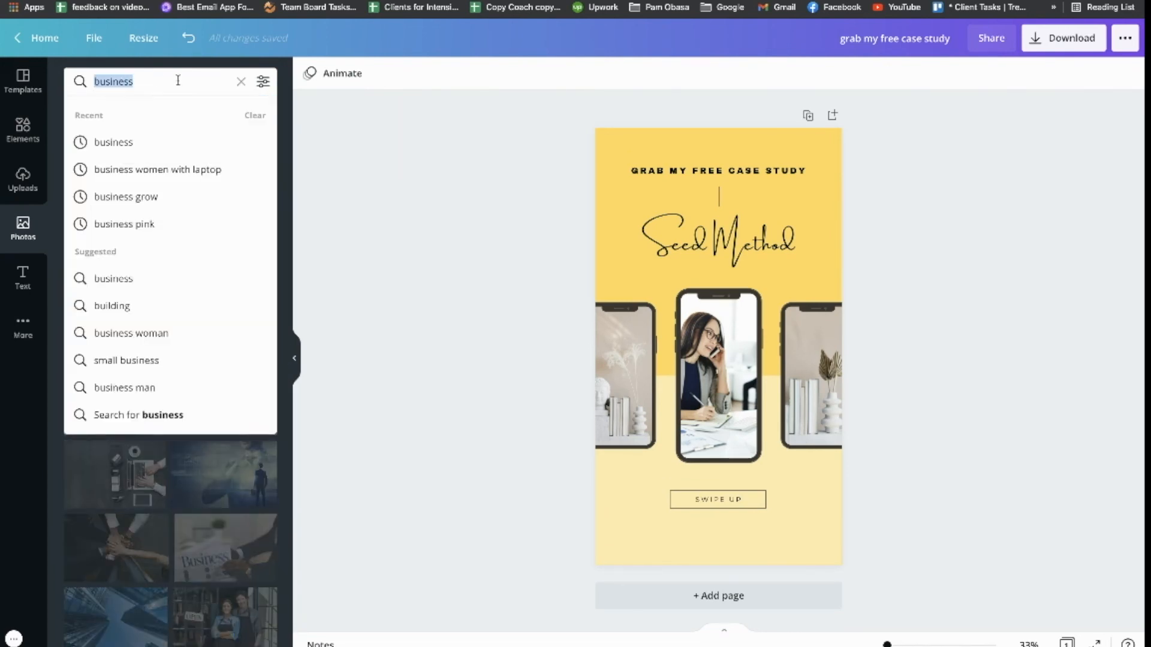
pyautogui.write('femini')
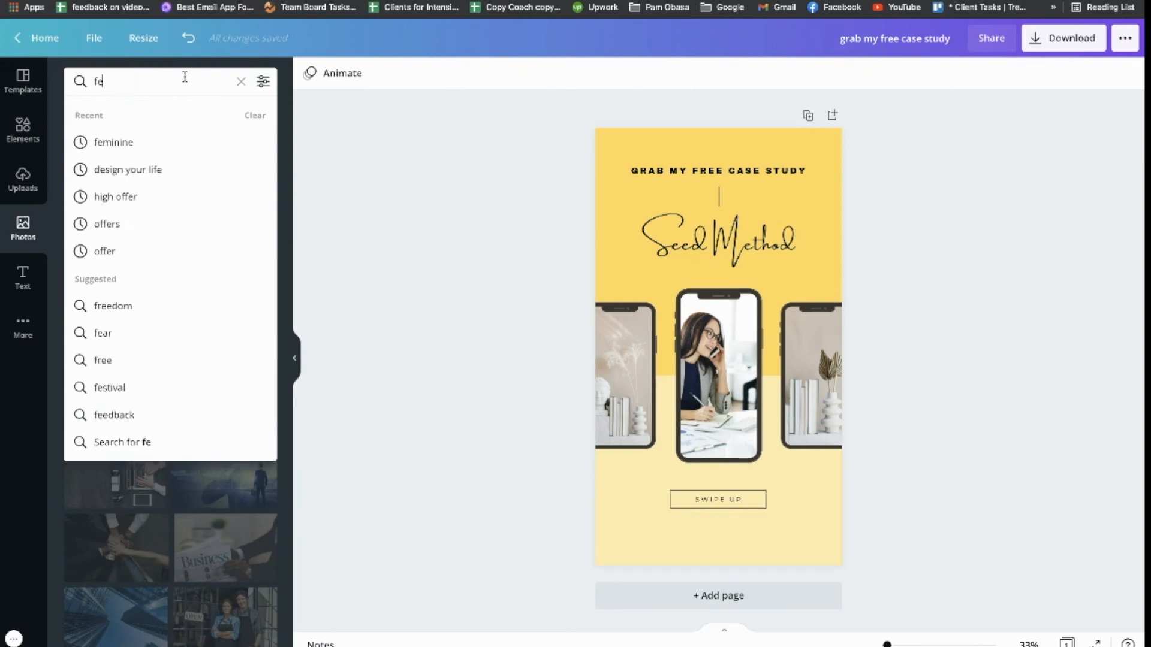
pyautogui.click(154, 142)
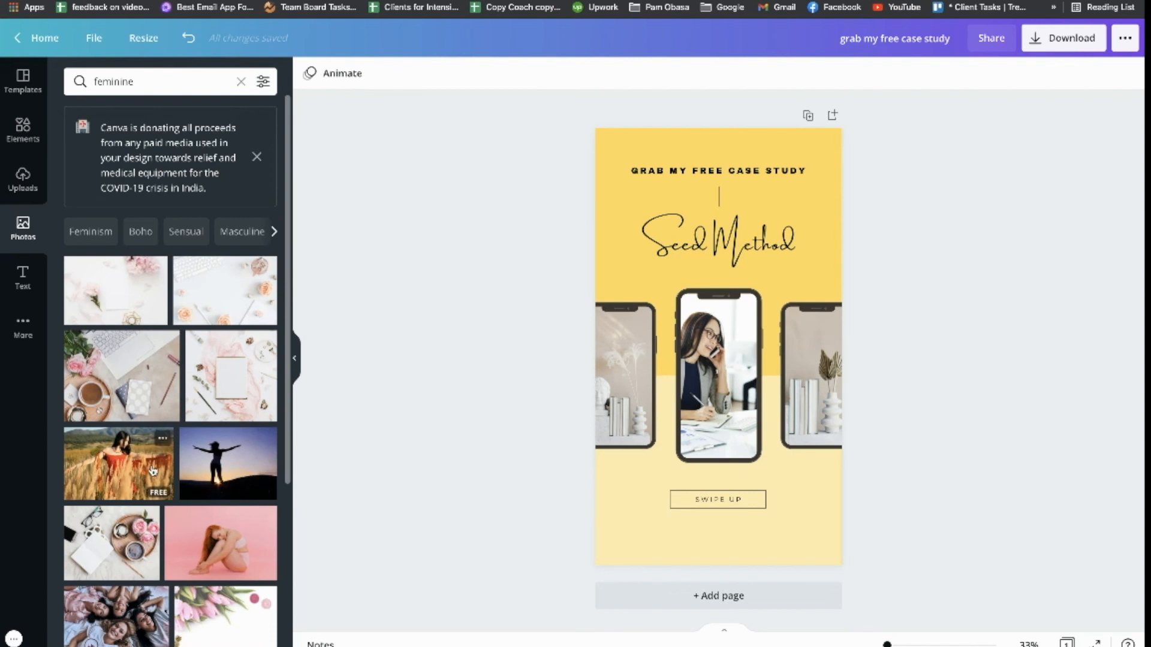
# - Fill the left and right phone mockups with the pink flat-lay photo with palm leaves from the feminine results
pyautogui.scroll(-5, 152, 470)
pyautogui.scroll(-8, 153, 470)
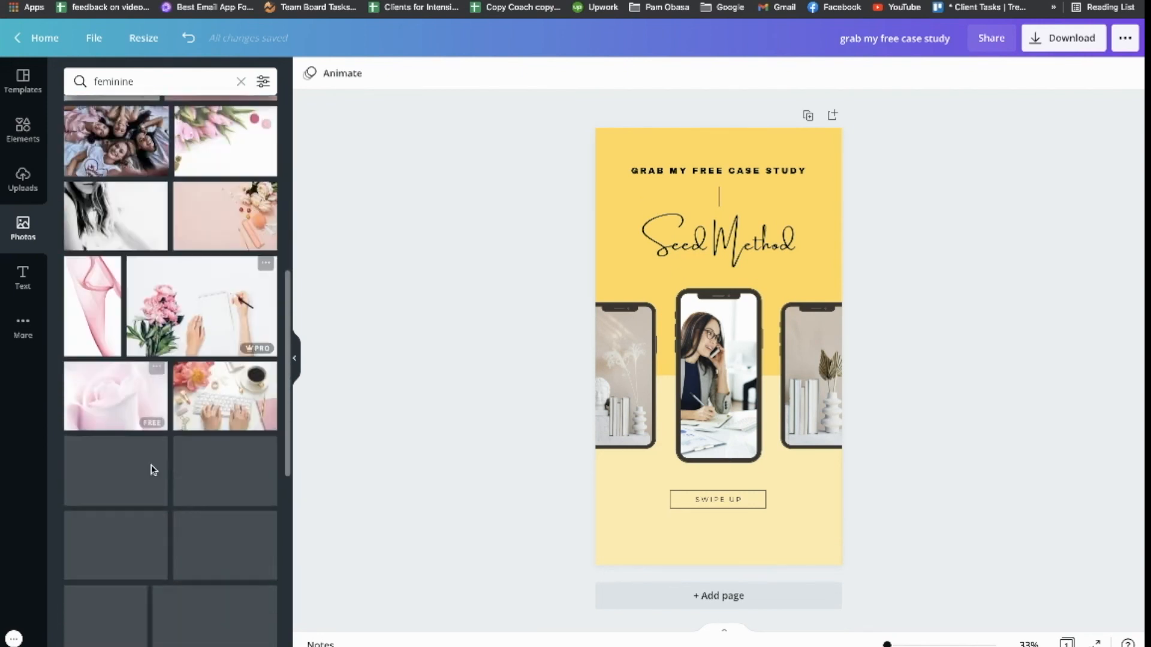
pyautogui.scroll(-6, 151, 469)
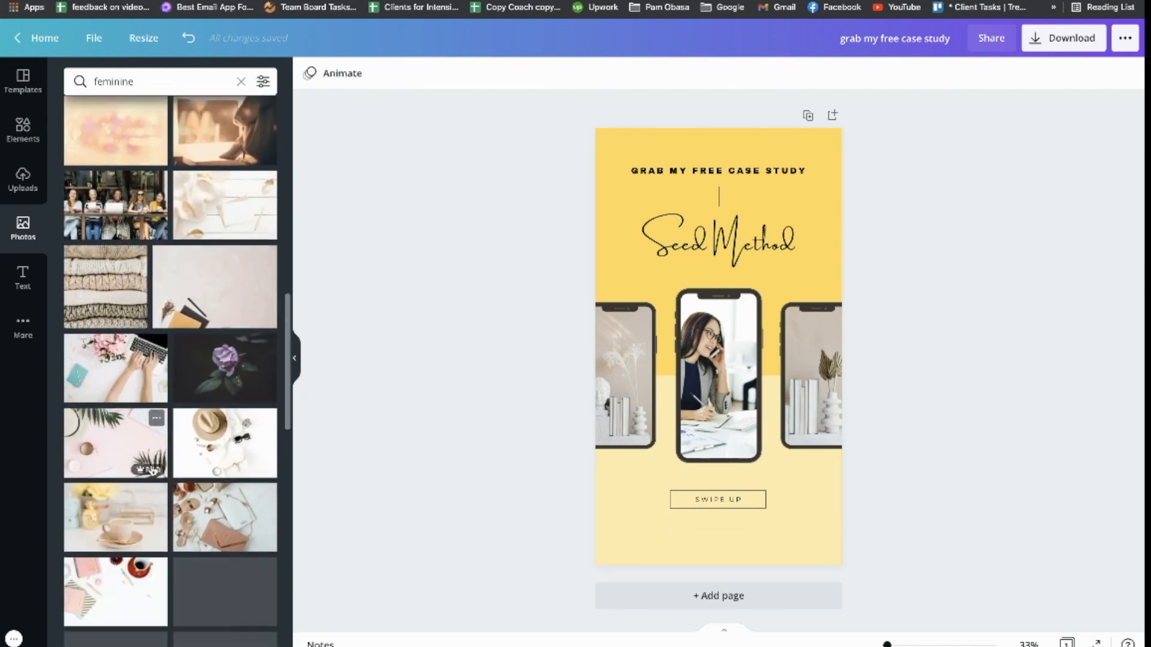
pyautogui.moveTo(141, 402); pyautogui.dragTo(583, 359)
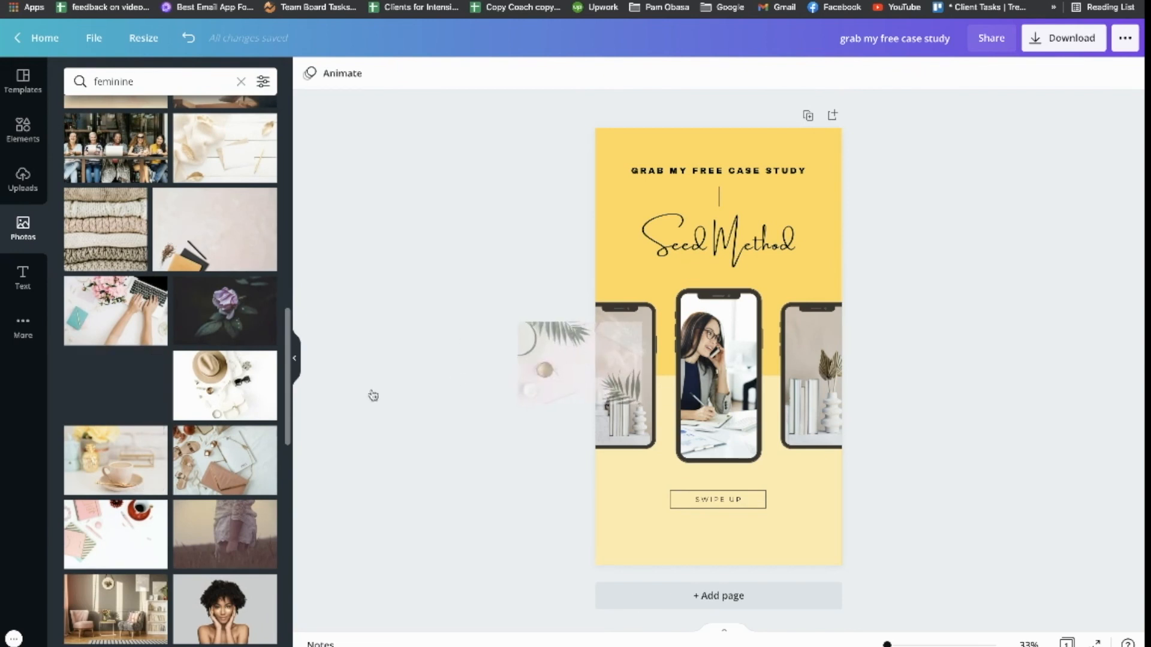
pyautogui.moveTo(222, 369); pyautogui.dragTo(625, 368)
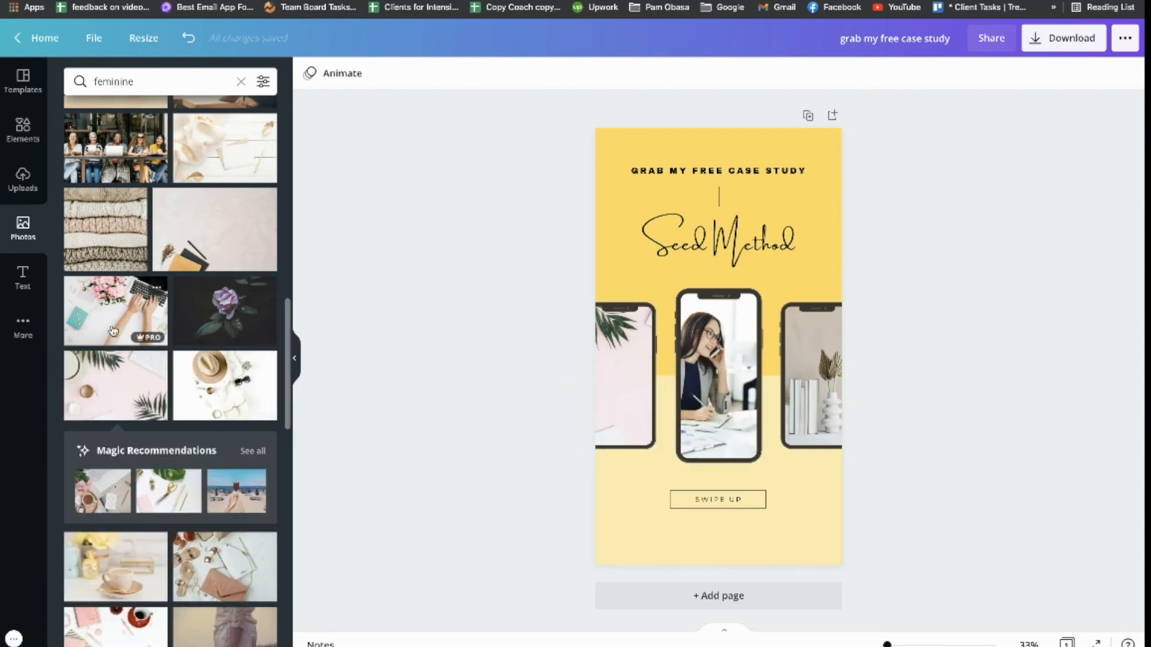
pyautogui.moveTo(115, 382); pyautogui.dragTo(866, 351)
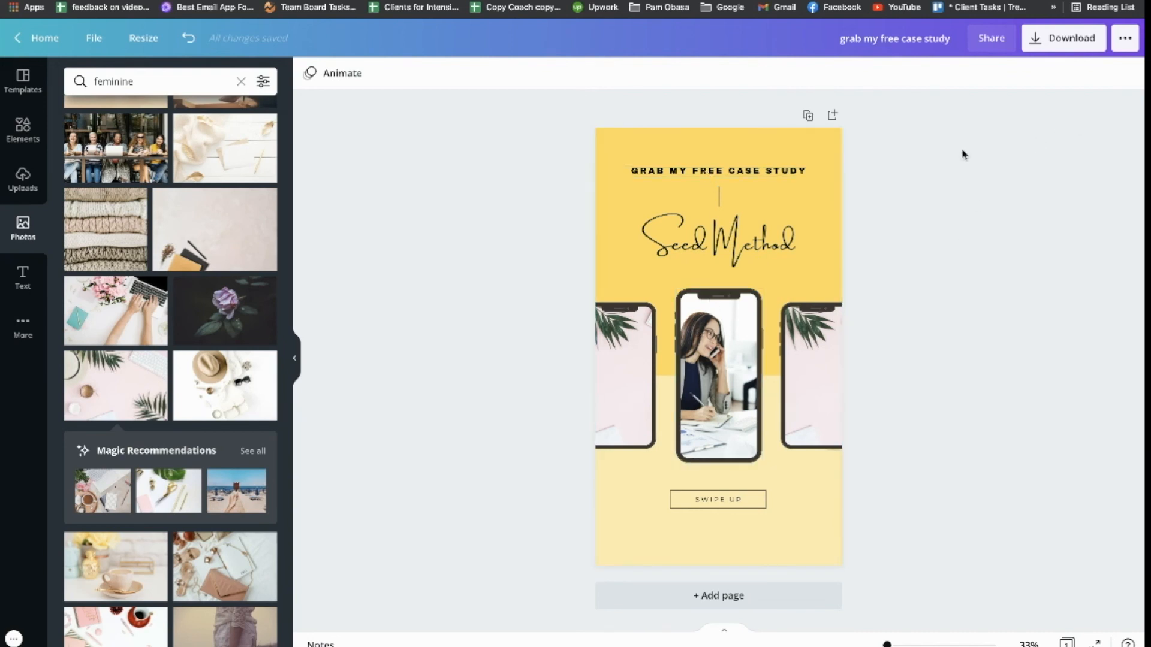
# - Download the finished story design as a PNG at size 1 and save it to the Desktop as "grab my free case study"
pyautogui.click(1072, 39)
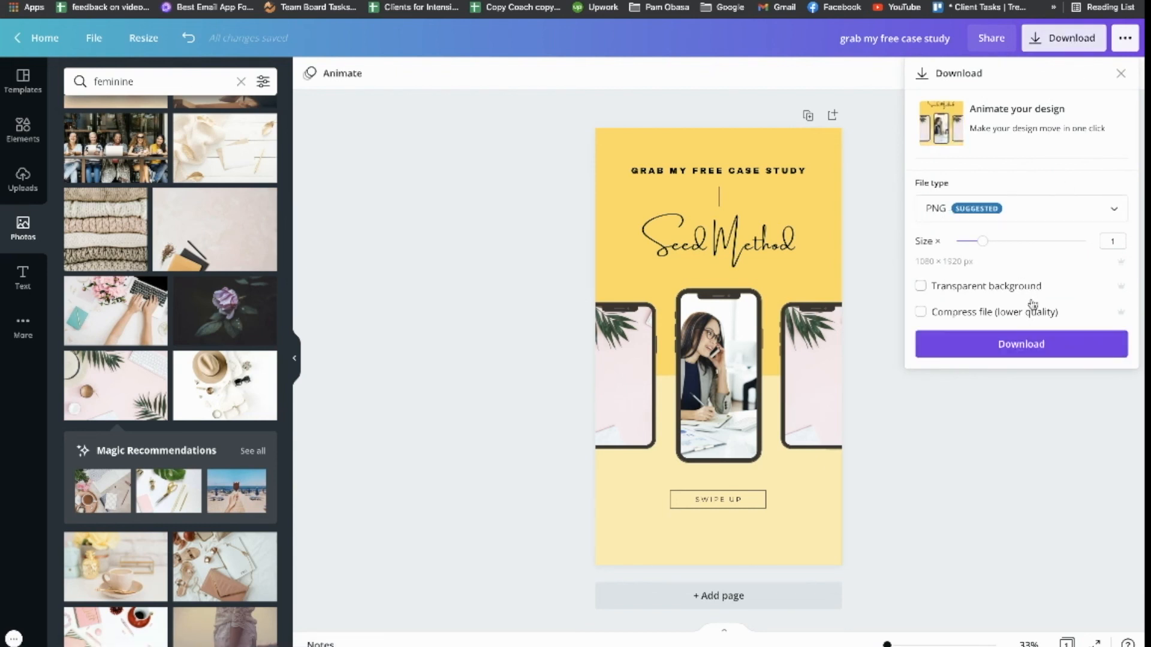
pyautogui.click(993, 351)
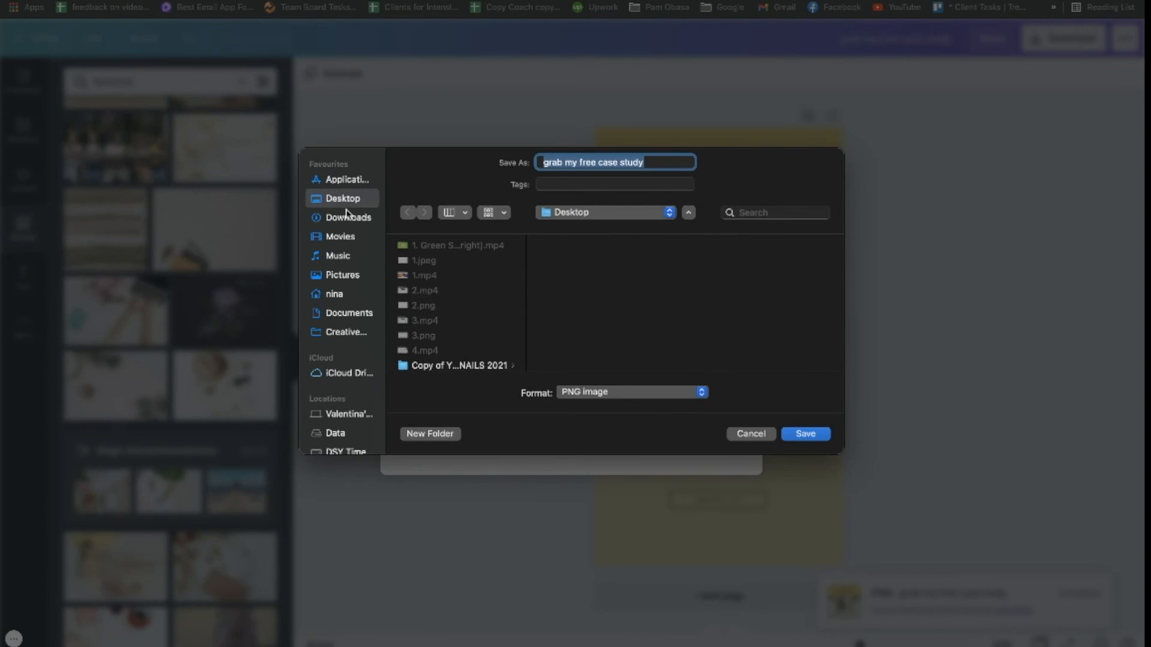
pyautogui.click(803, 436)
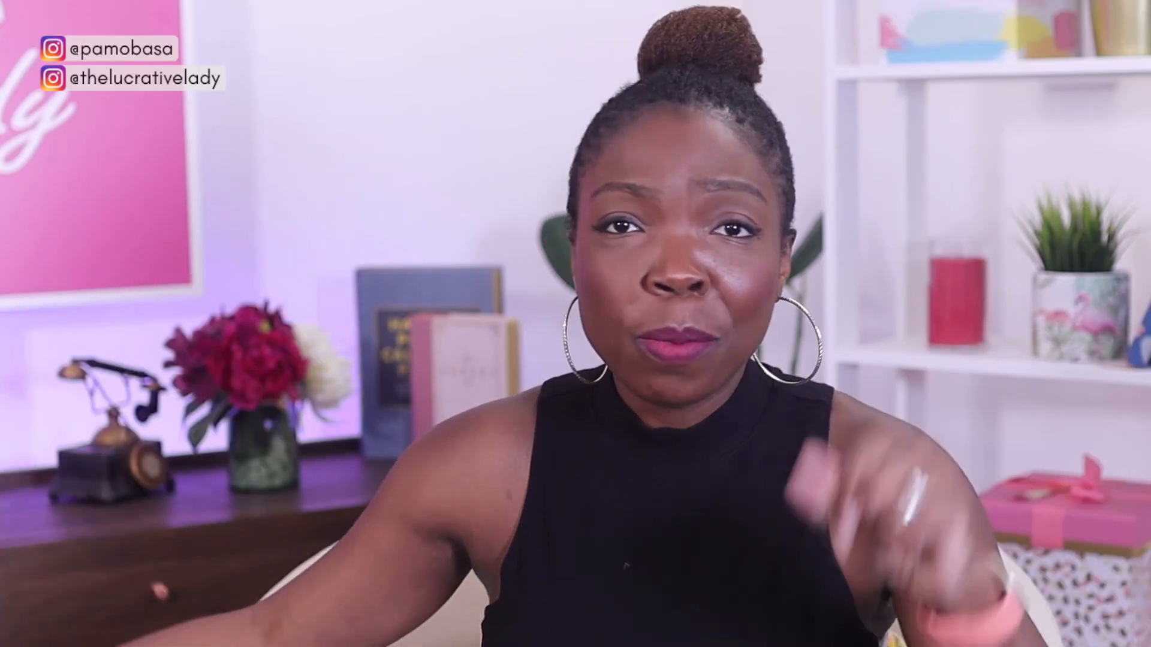